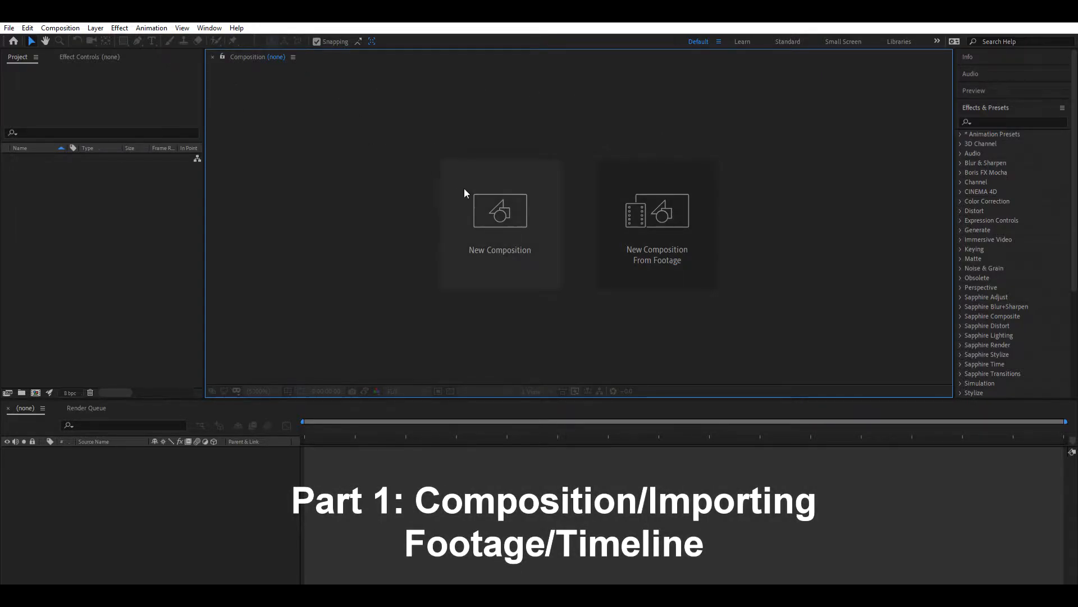
- Create a 1920 x 1080 composition at 59.94 fps and import the footage file whatdoiknowraw2.mp4
left_click(505, 226)
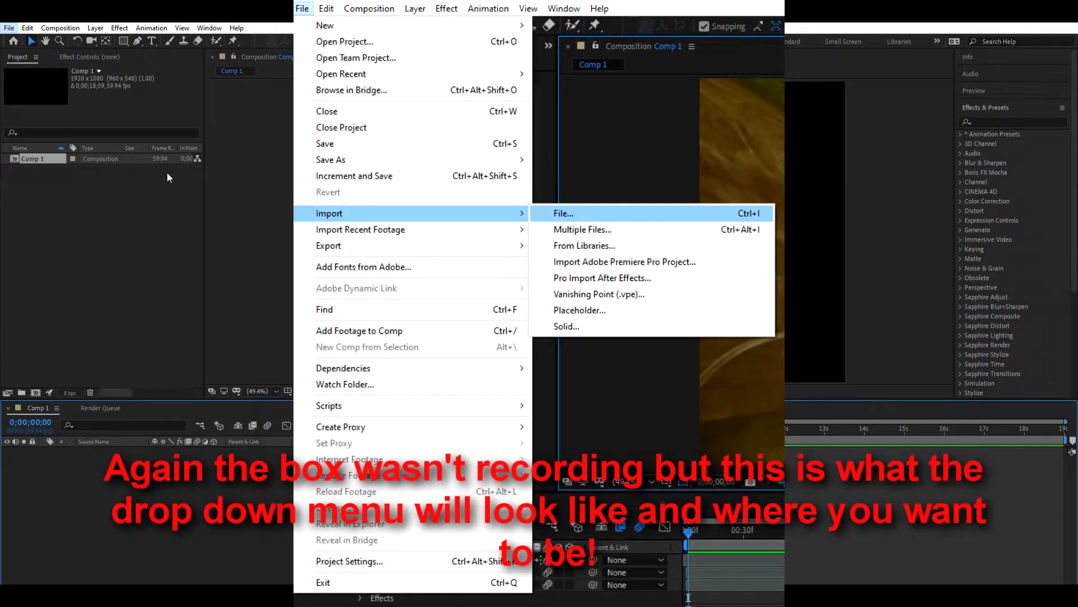
left_click(213, 179)
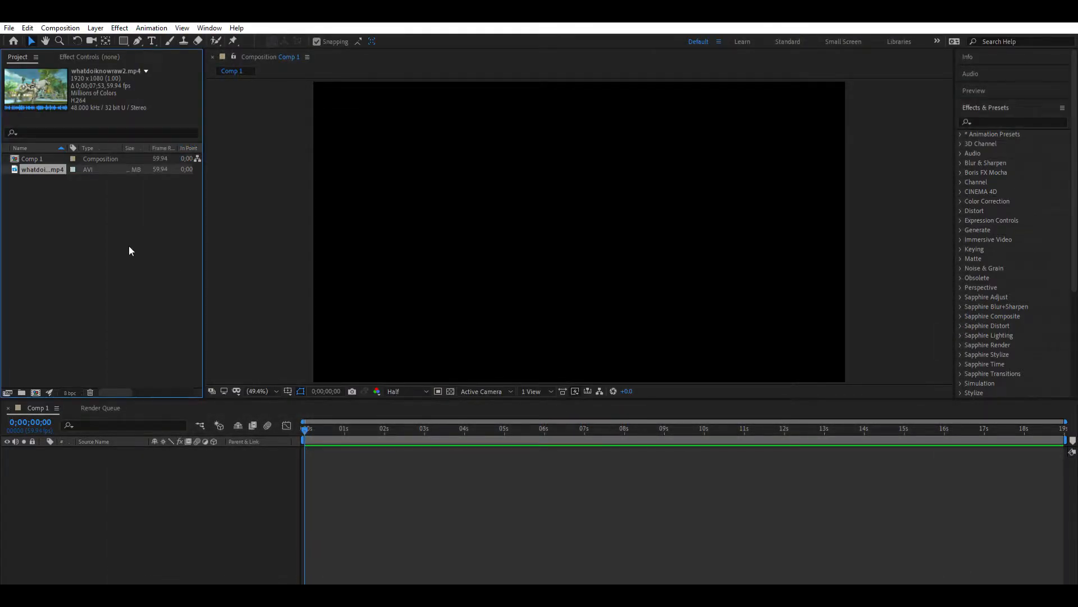
left_click(129, 245)
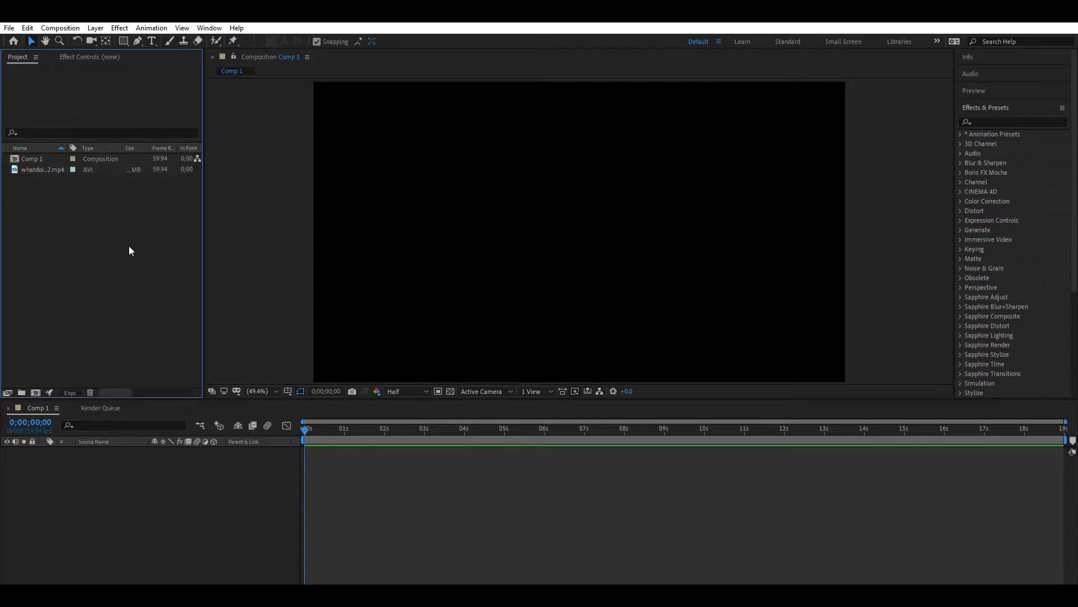
- Add the whatdoiknowraw2.mp4 footage to the Comp 1 timeline as a layer starting at 0;00;00;00
left_click(41, 170)
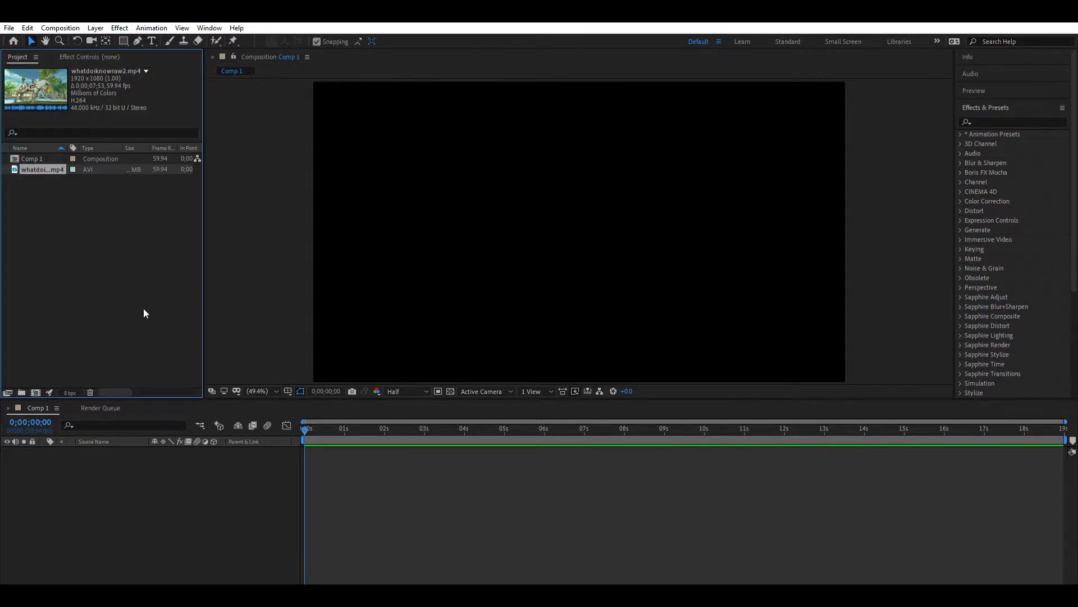
left_click(69, 224)
left_click_drag(52, 206, 43, 155)
left_click(68, 215)
left_click(42, 168)
left_click_drag(62, 197, 510, 470)
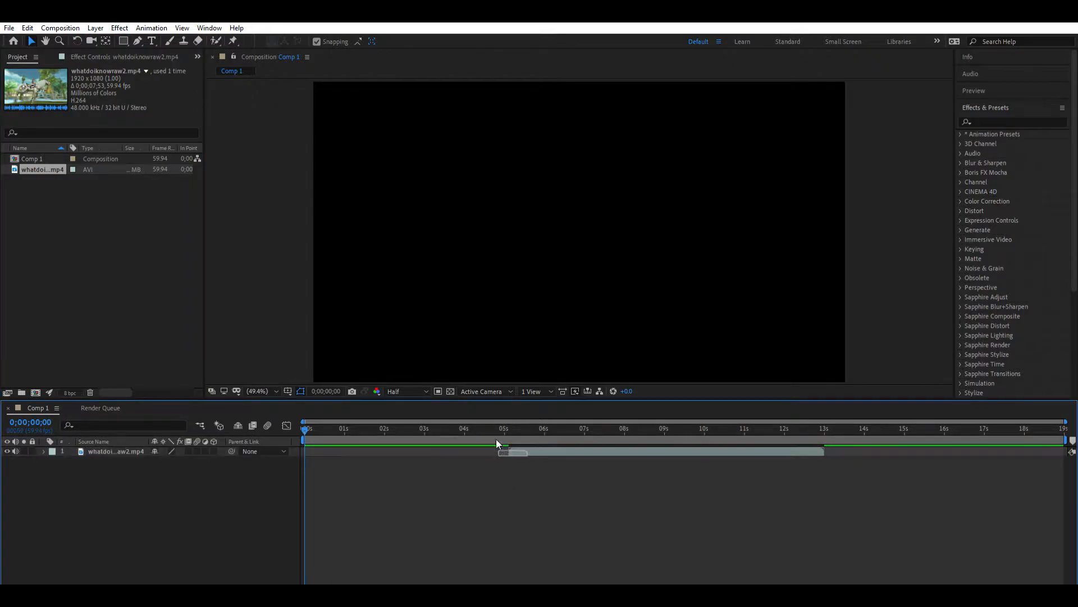
left_click_drag(547, 447, 68, 500)
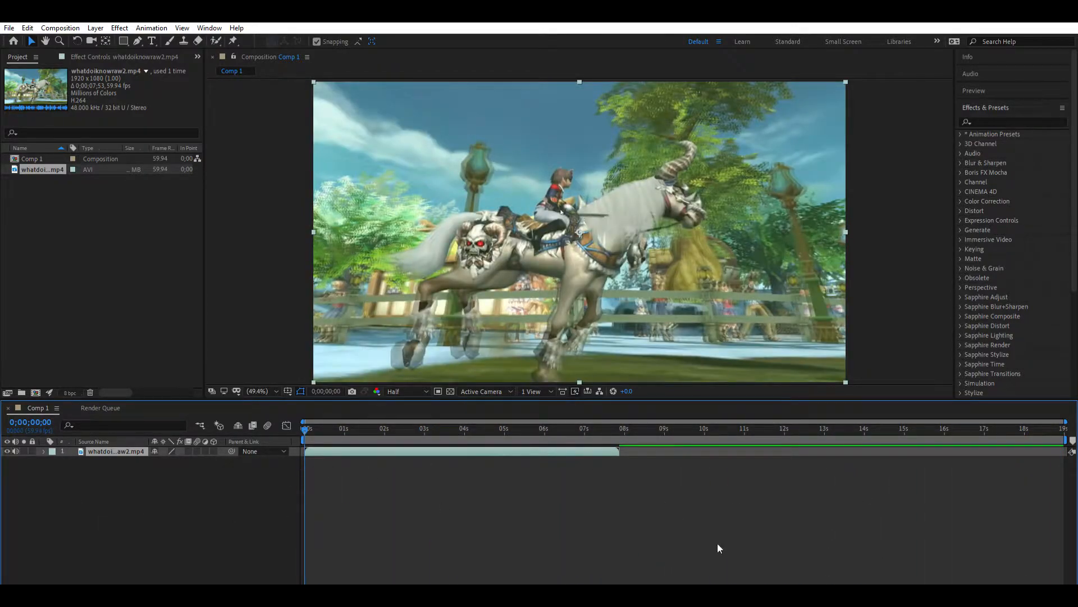
- Preview the footage layer from the start of the composition
left_click_drag(315, 583, 331, 583)
mouse_move(305, 425)
left_mouse_down()
mouse_move(320, 425)
mouse_move(305, 426)
left_mouse_up()
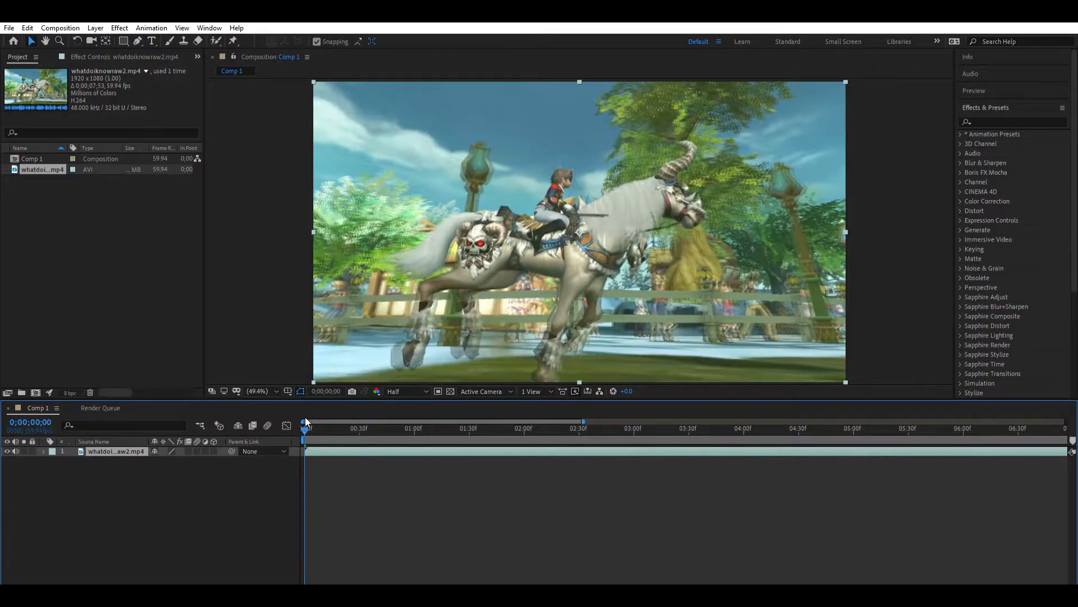
mouse_move(303, 422)
left_mouse_down()
mouse_move(522, 421)
mouse_move(305, 425)
left_mouse_up()
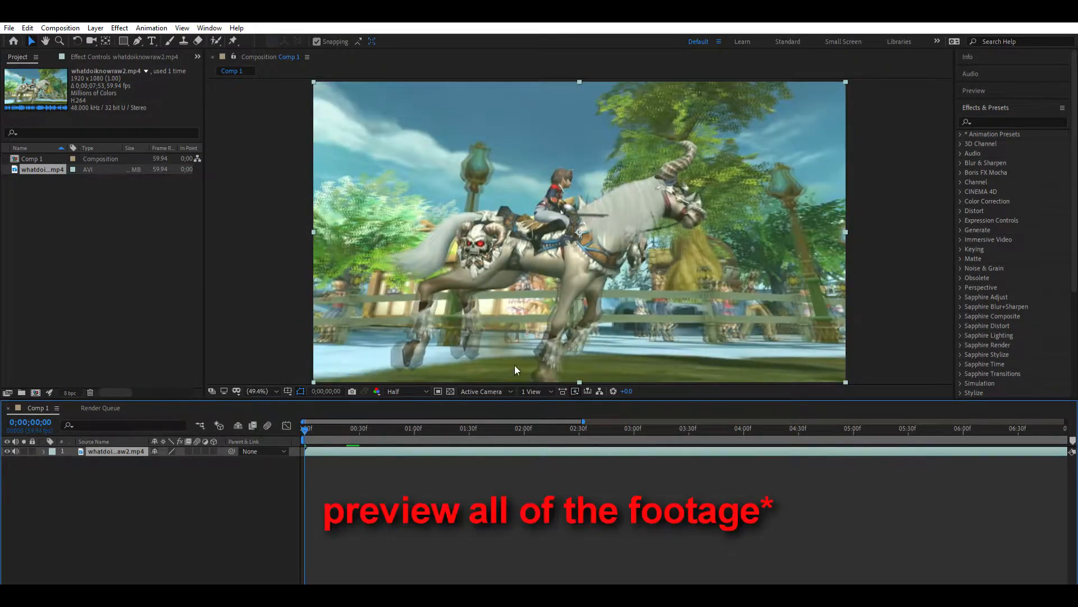
key("KP_0")
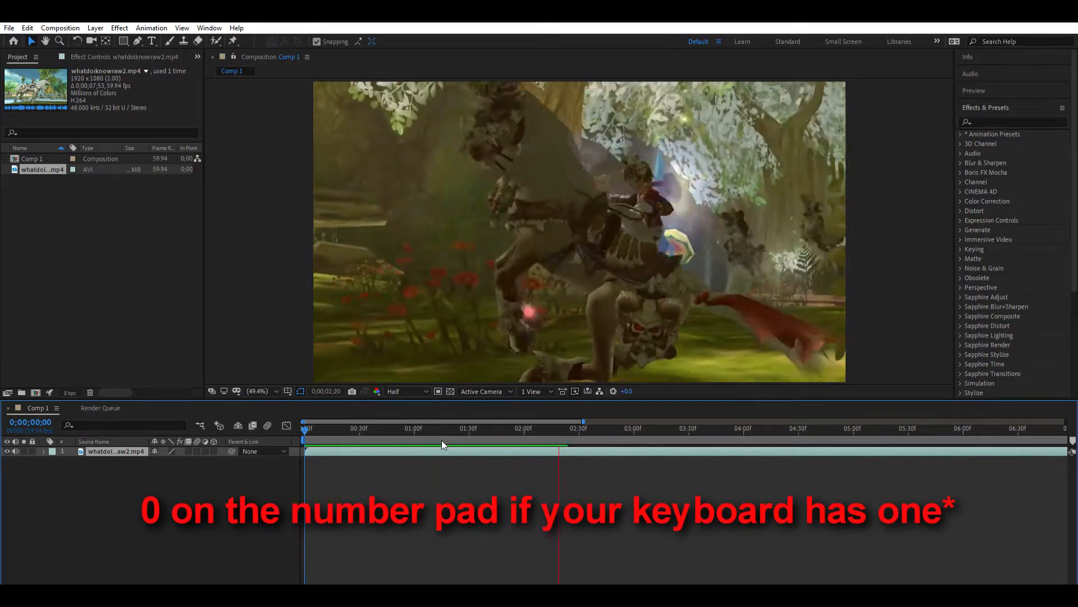
left_click(418, 421)
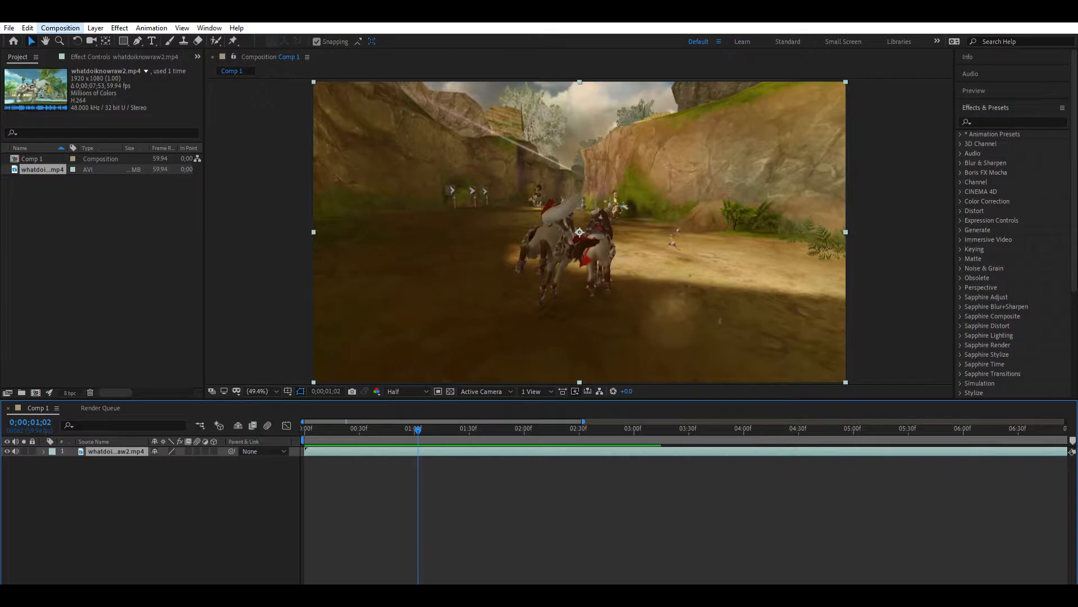
left_click(60, 28)
left_click(287, 152)
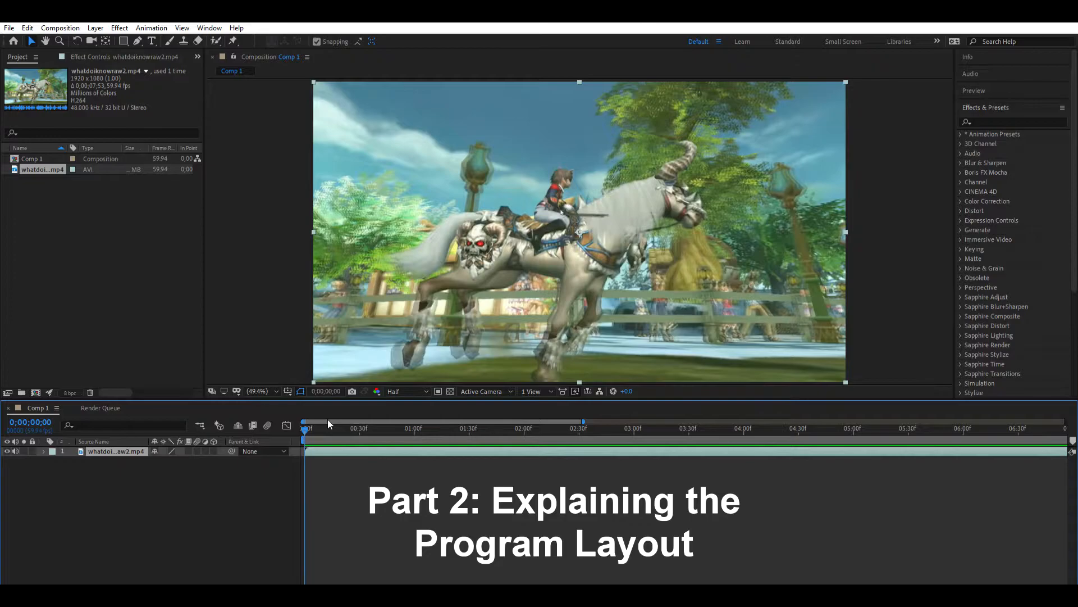
- Try out the motion blur switch on the footage layer and turn it back off
left_click(92, 459)
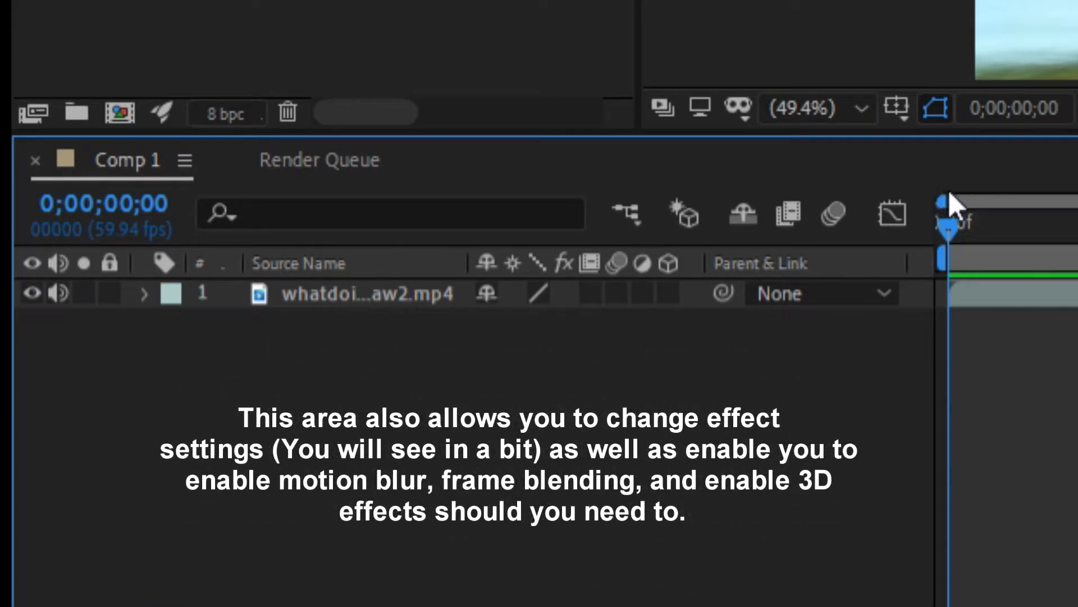
mouse_move(943, 196)
left_mouse_down()
mouse_move(980, 197)
mouse_move(935, 204)
left_mouse_up()
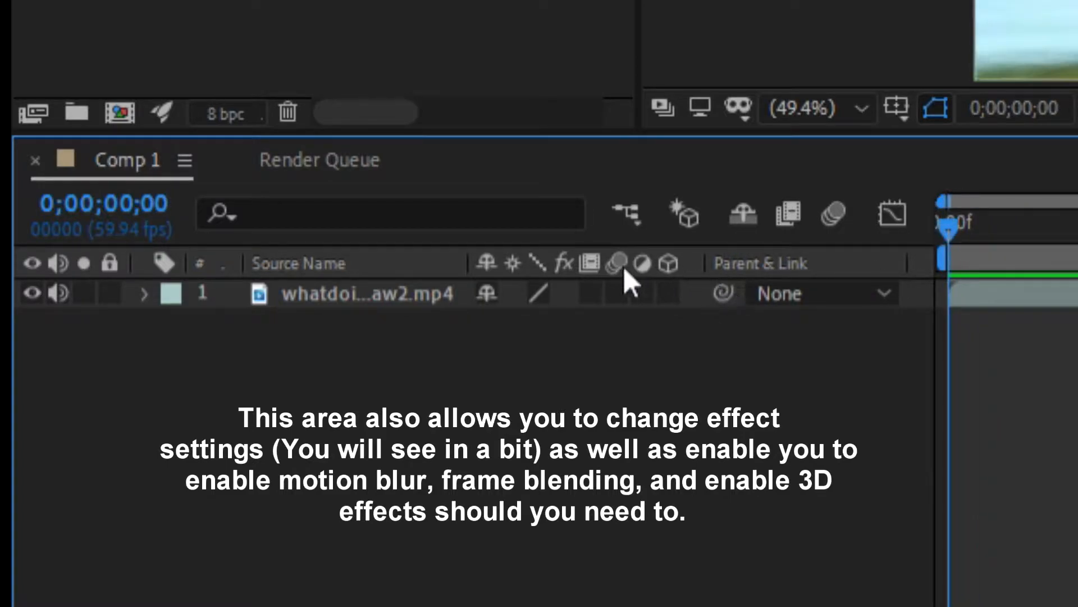
left_click(616, 293)
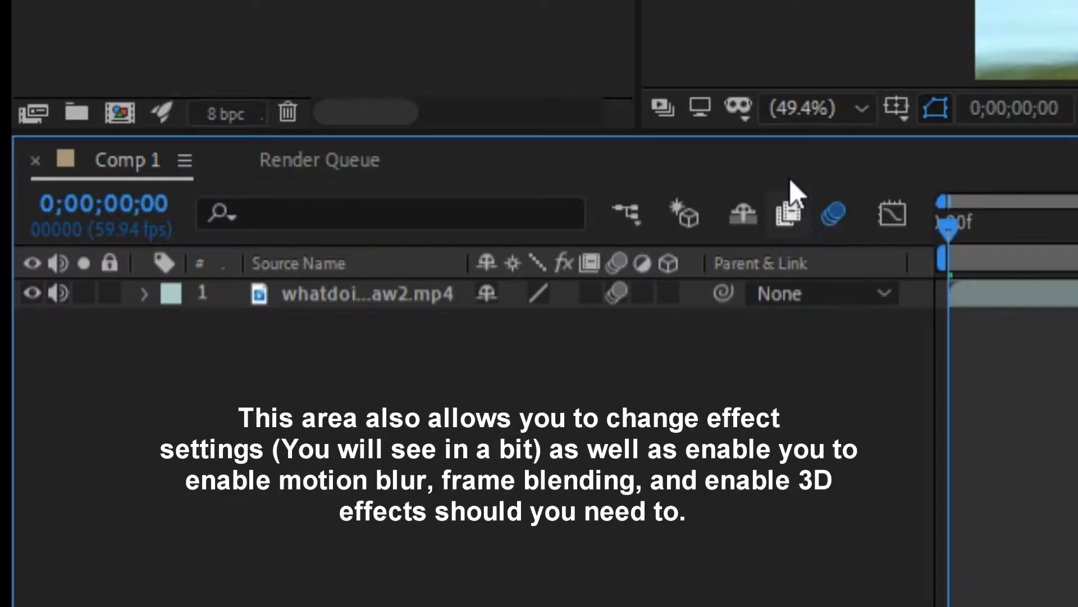
left_click(616, 293)
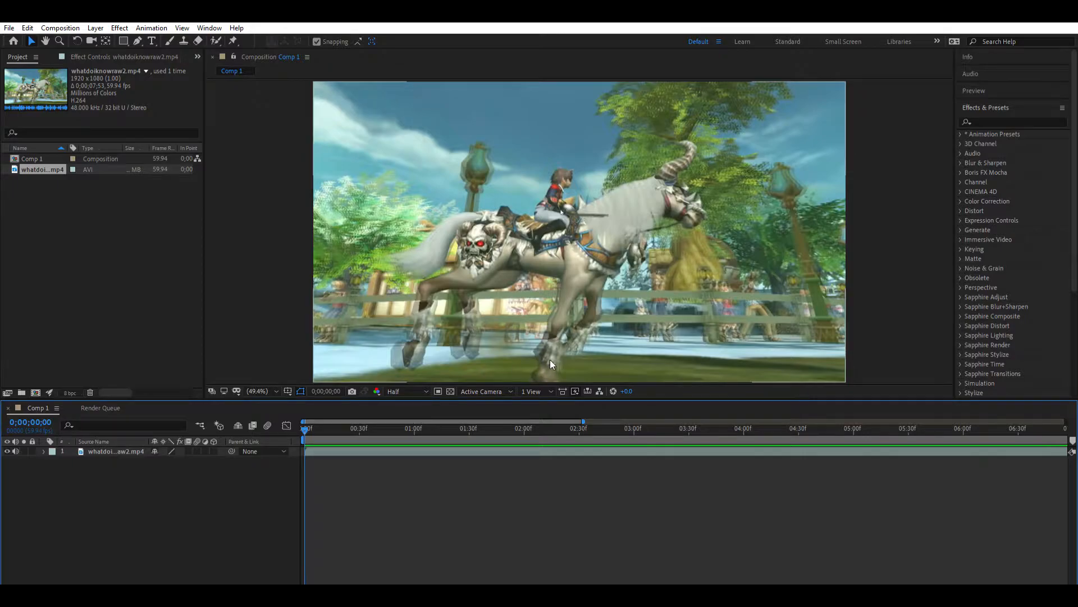
- With no layer selected, draw a closed six-point red shape over the middle of the frame with the Pen tool
left_click(388, 449)
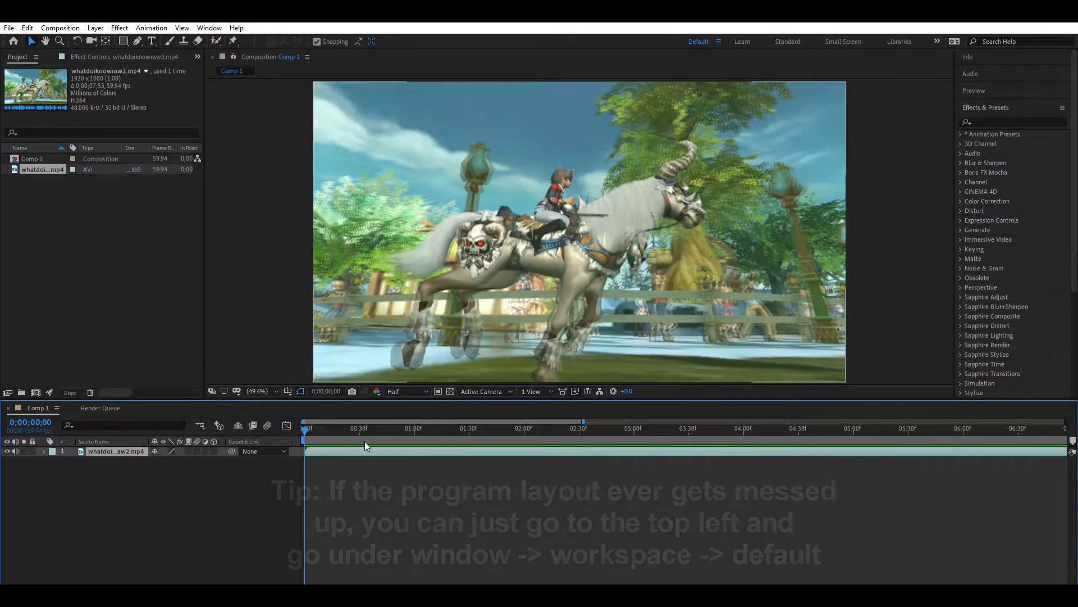
left_click(307, 426)
left_click(564, 488)
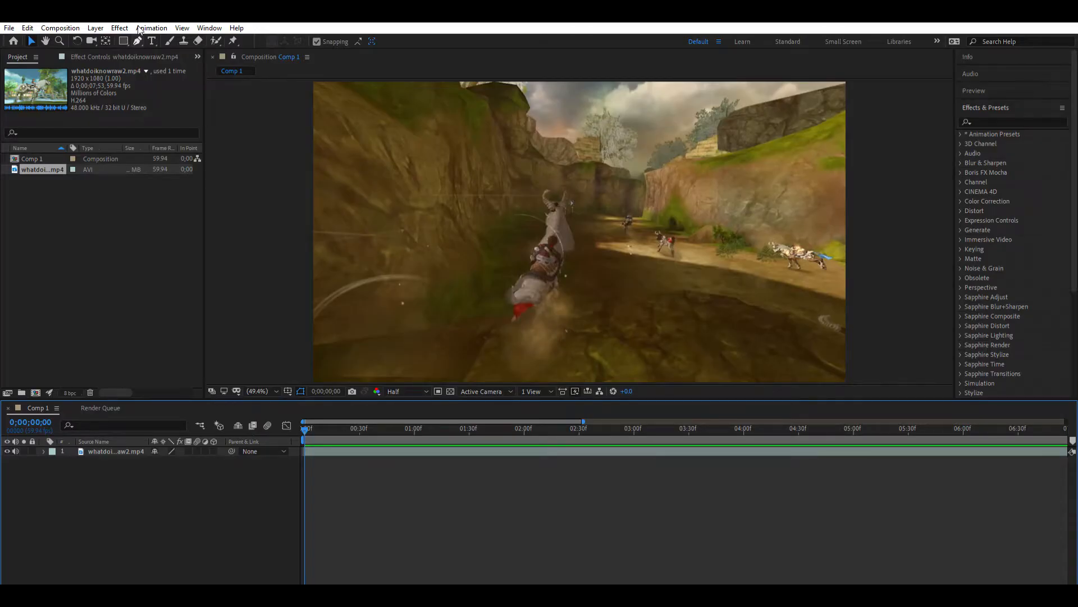
left_click(138, 41)
left_click(636, 164)
left_click(547, 144)
left_click(437, 253)
left_click(500, 313)
left_click(623, 320)
left_click(671, 236)
left_click(636, 164)
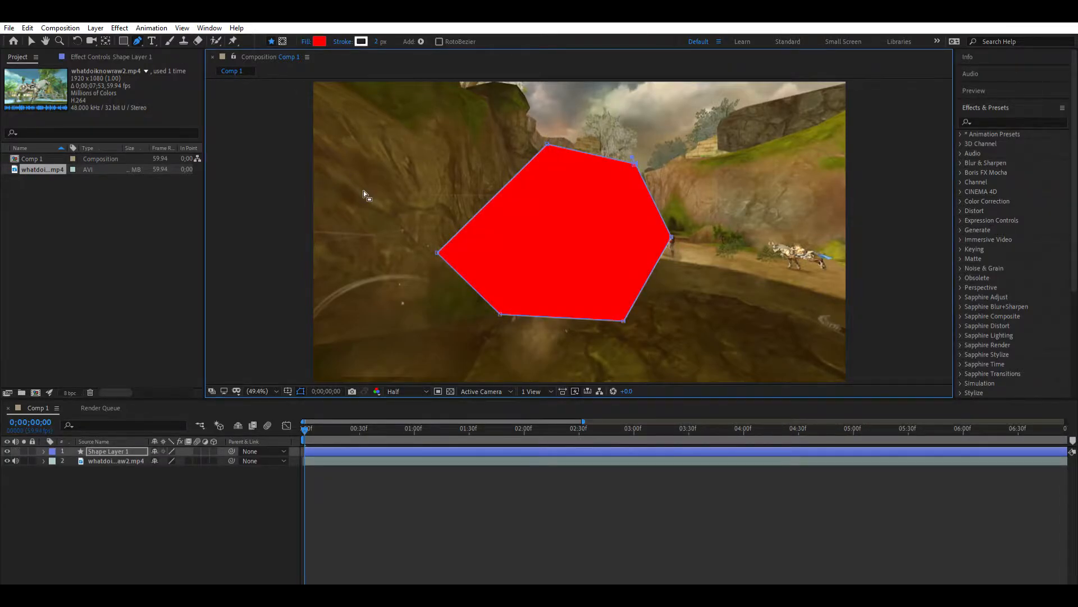
- Undo the red pen shape until its shape layer is gone
key("ctrl+z")
key("ctrl+z")
key("ctrl+z")
key("ctrl+z")
key("ctrl+z")
key("ctrl+z")
key("ctrl+z")
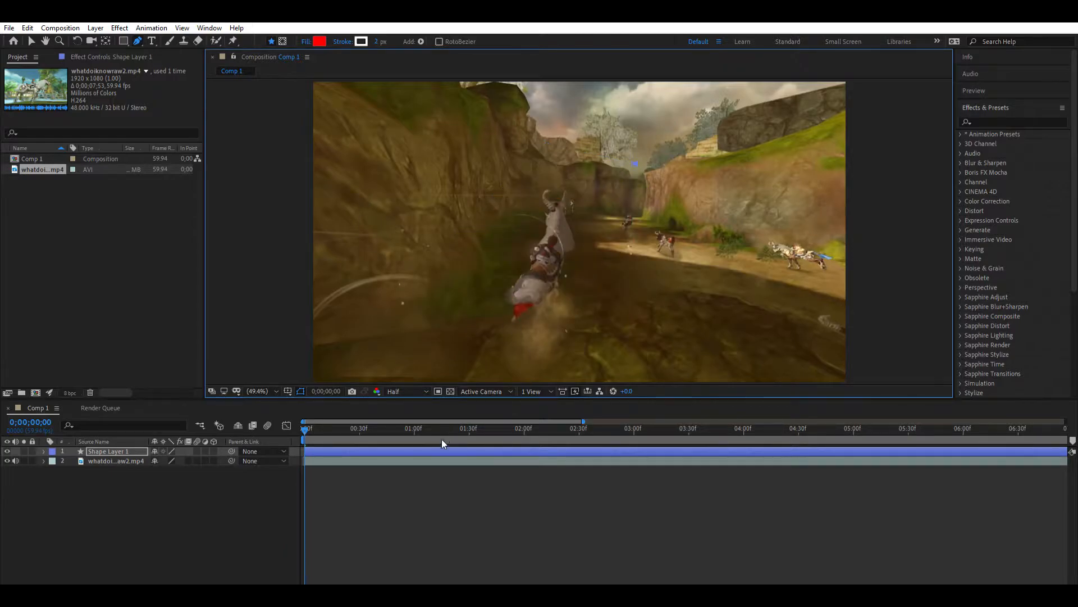
key("ctrl+z")
- Draw a closed six-point Pen mask around the running horse on the selected footage layer
left_click(442, 449)
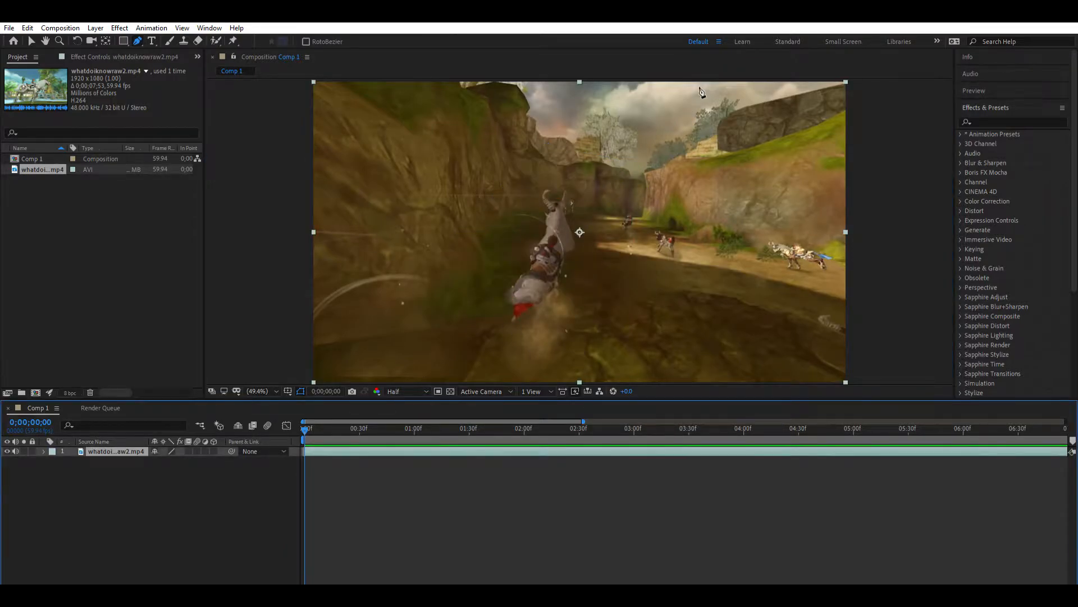
left_click(545, 152)
left_click(601, 187)
left_click(600, 269)
left_click(564, 339)
left_click(482, 331)
left_click(451, 243)
left_click(545, 152)
- Undo the mask around the horse point by point and return to the Selection tool
key("ctrl+z")
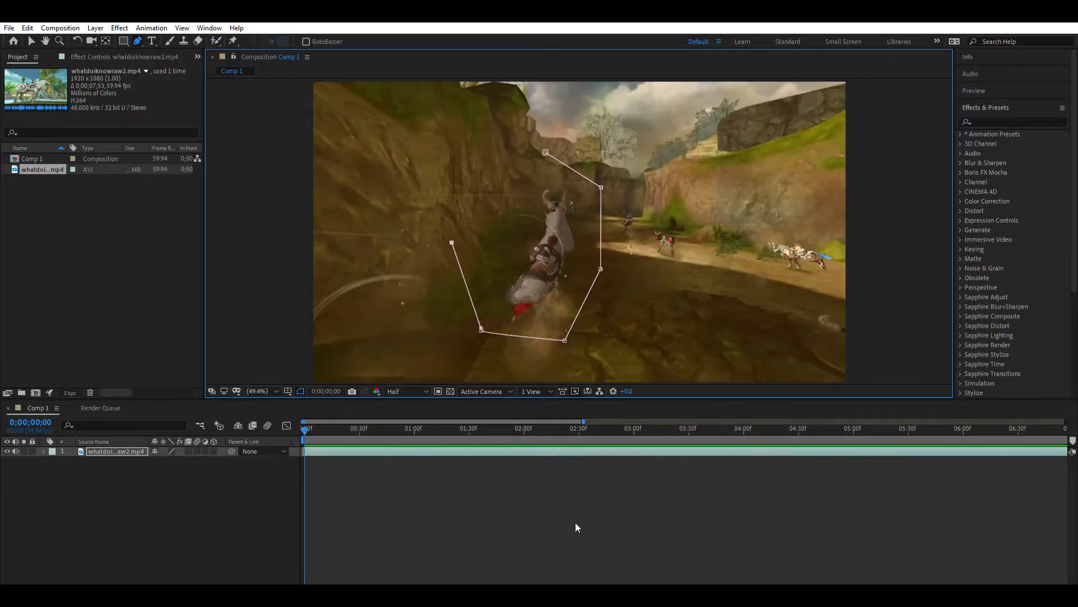
key("ctrl+z")
key("ctrl+z")
key("ctrl+z")
key("ctrl+z")
key("ctrl+z")
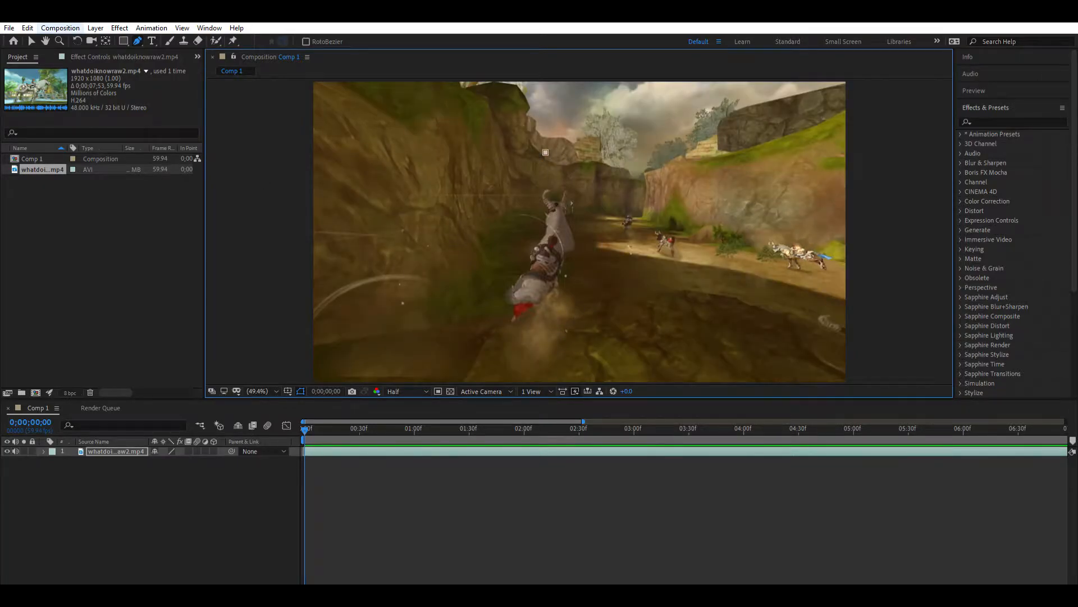
key("ctrl+z")
left_click(32, 41)
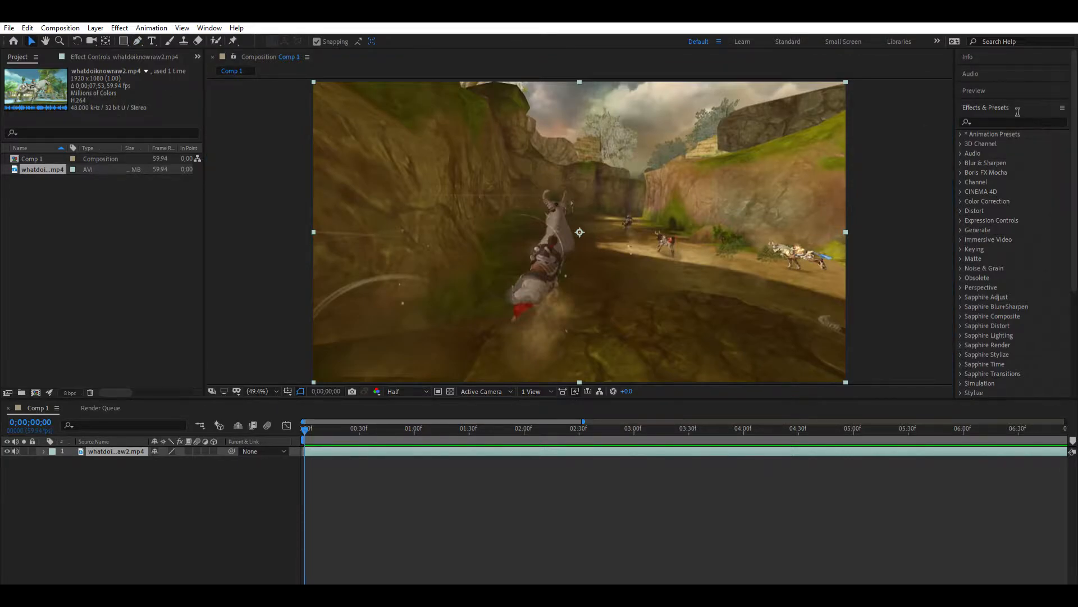
- Look through the effect categories and the Paragraph settings, and return to the Effects & Presets list
left_click(1067, 116)
left_click_drag(1074, 112, 1074, 225)
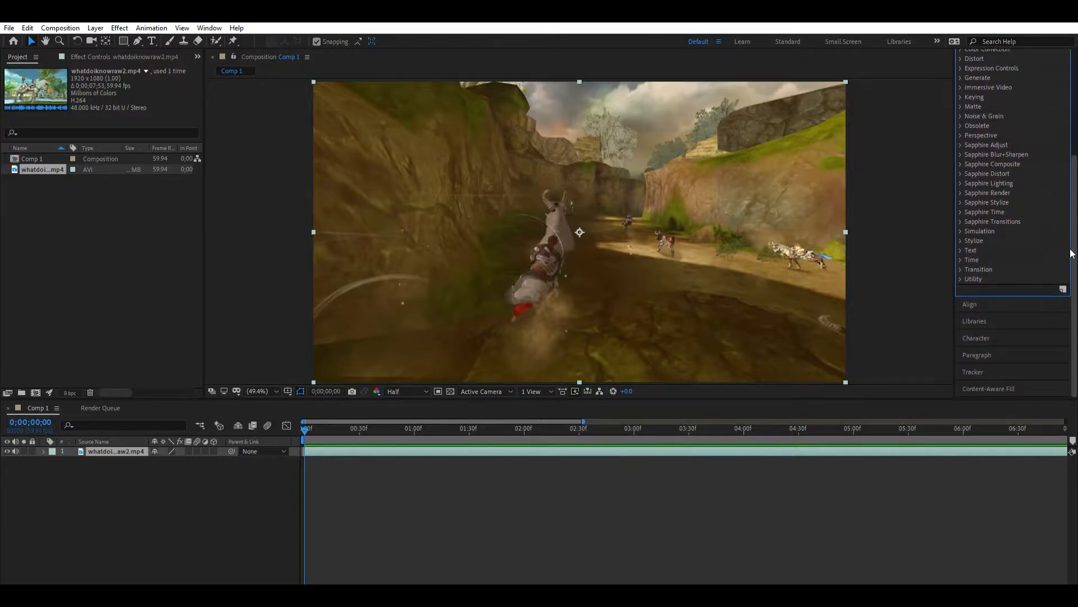
left_click(981, 353)
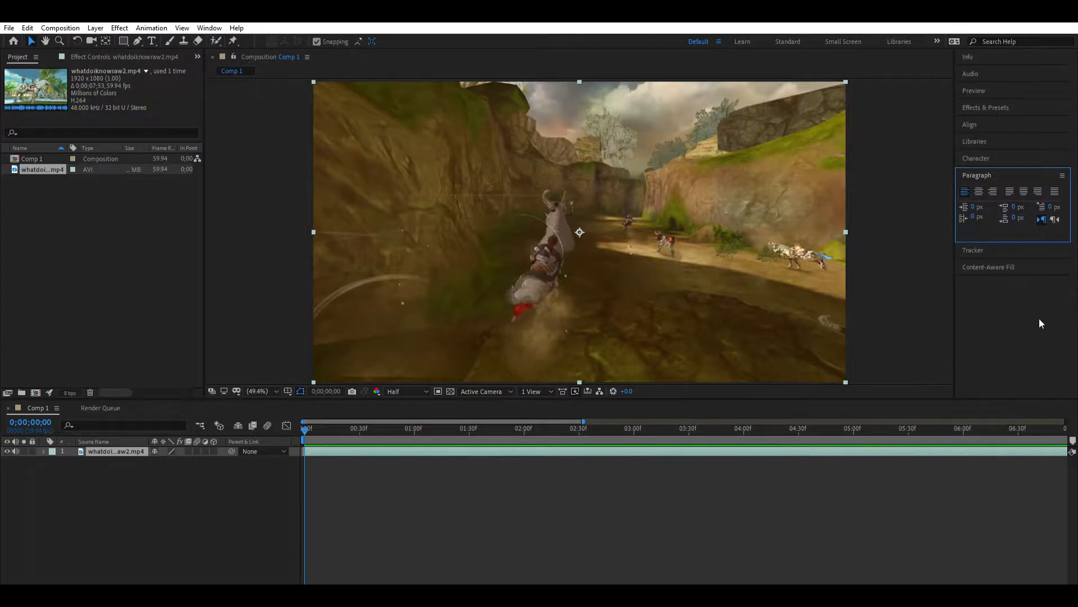
left_click(1070, 101)
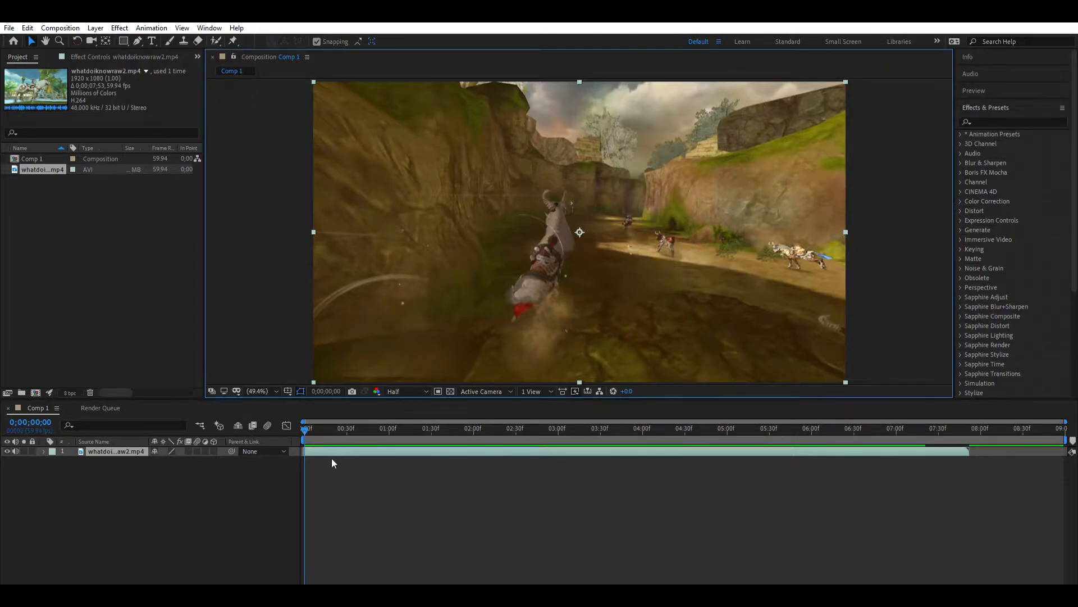
- Split the footage layer at 0;00;01;23
left_click_drag(306, 427, 422, 416)
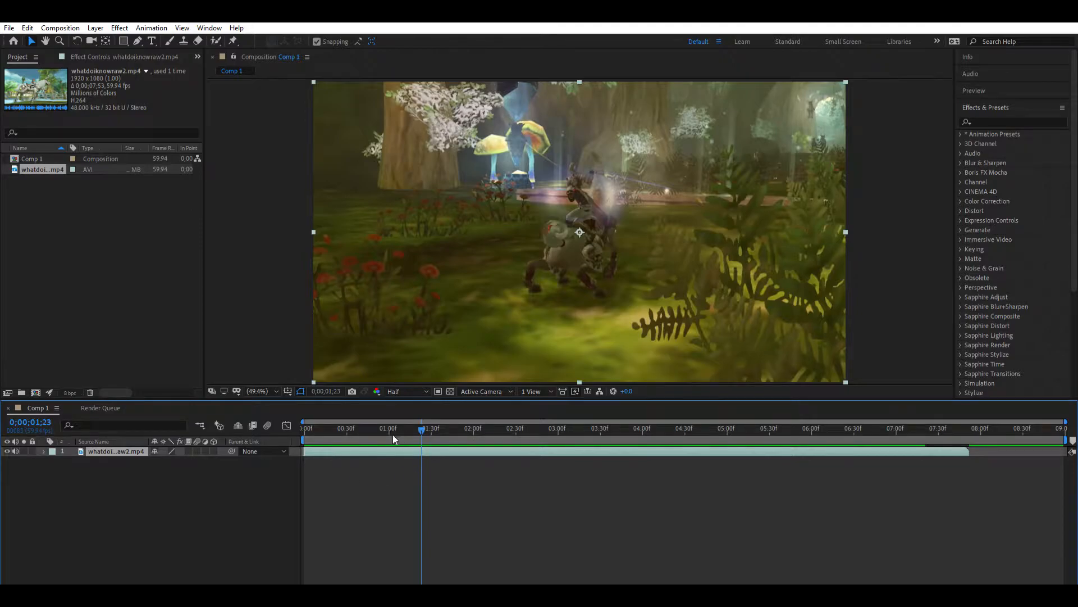
left_click(367, 480)
left_click(378, 448)
left_click_drag(424, 417, 424, 419)
key("Page_Up")
key("Page_Down")
left_click(431, 458)
left_click(427, 449)
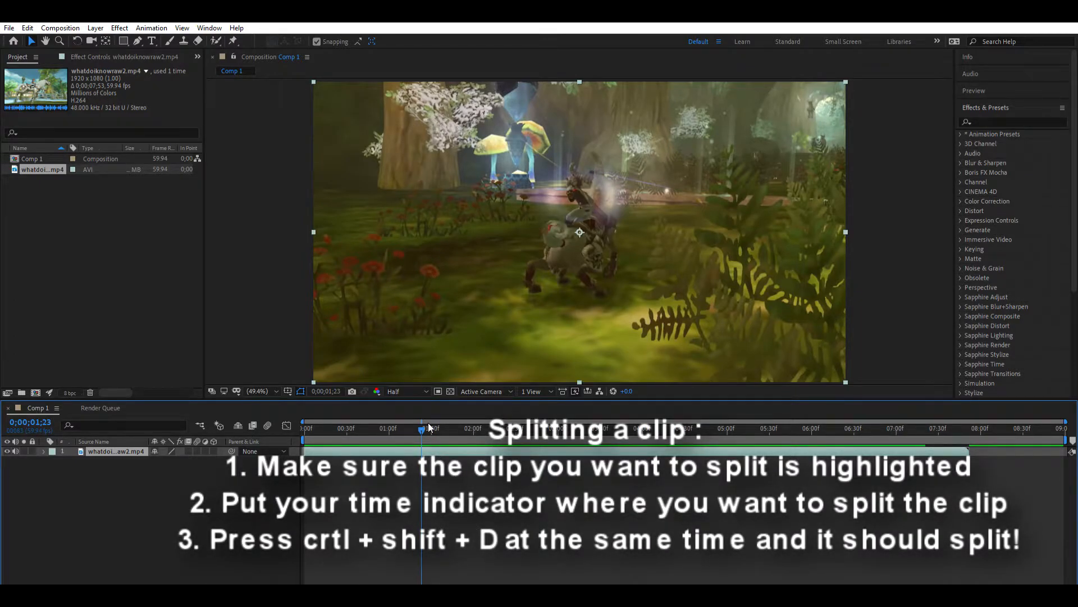
key("ctrl+shift+d")
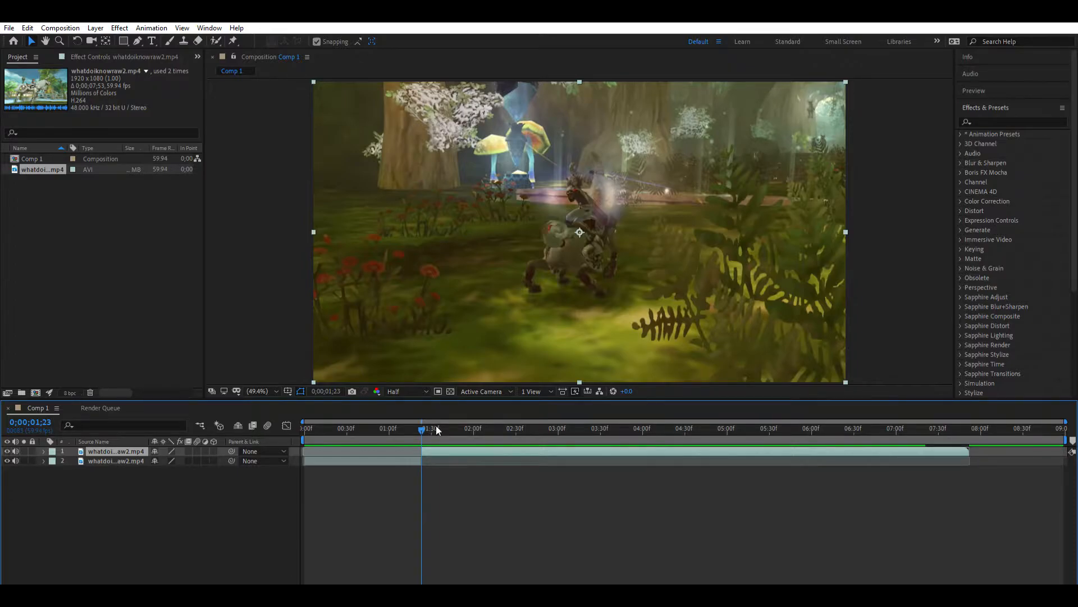
- Split the remaining footage at about 0;00;02;42 and 0;00;04;10, and return the time indicator to the start
left_click_drag(420, 415, 301, 413)
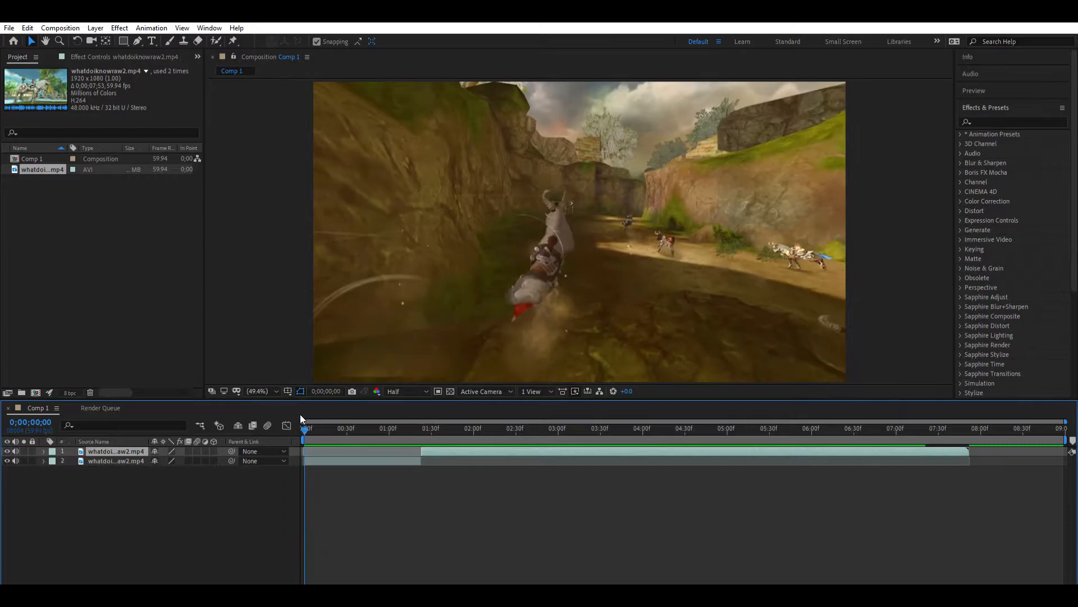
left_click(372, 459)
left_click_drag(307, 421, 878, 541)
left_click(452, 451)
key("ctrl+shift+d")
key("ctrl+shift+d")
key("space")
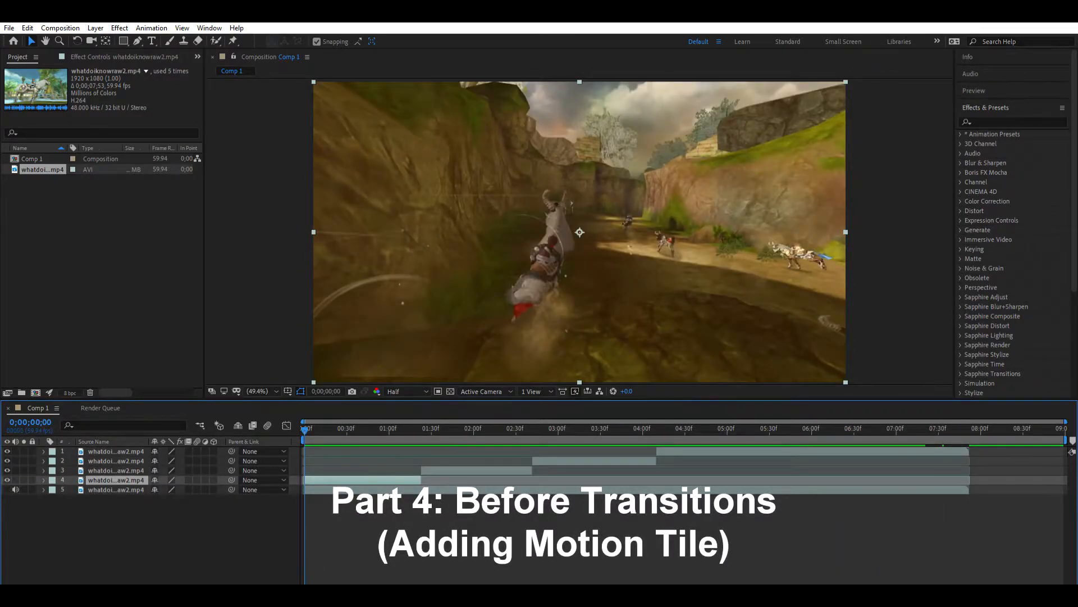
- Find the Motion Tile effect and apply it to the first clip, layer 4
left_click(419, 523)
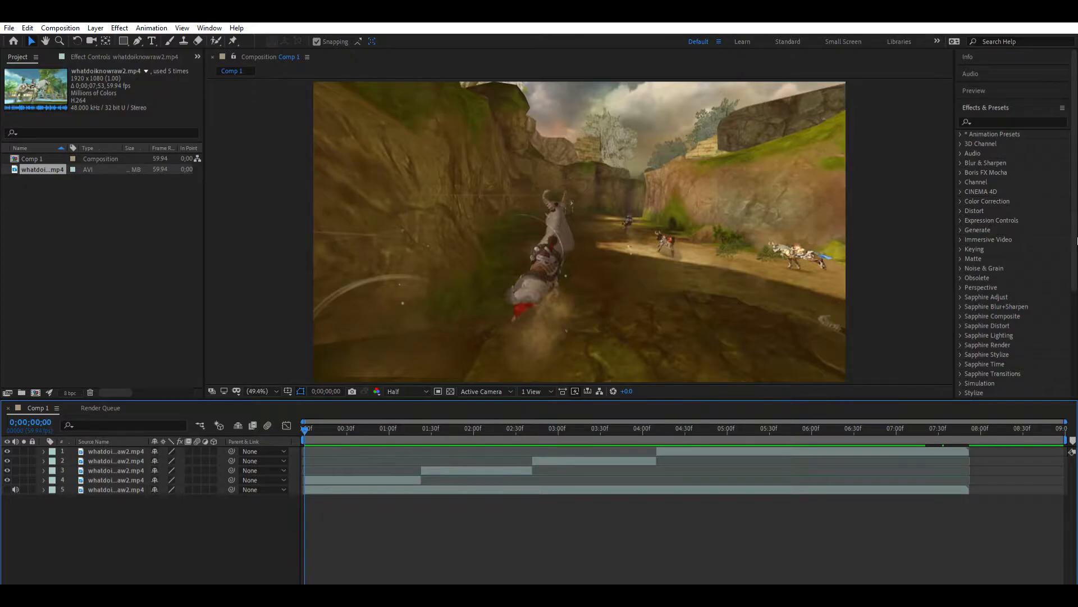
left_click(995, 121)
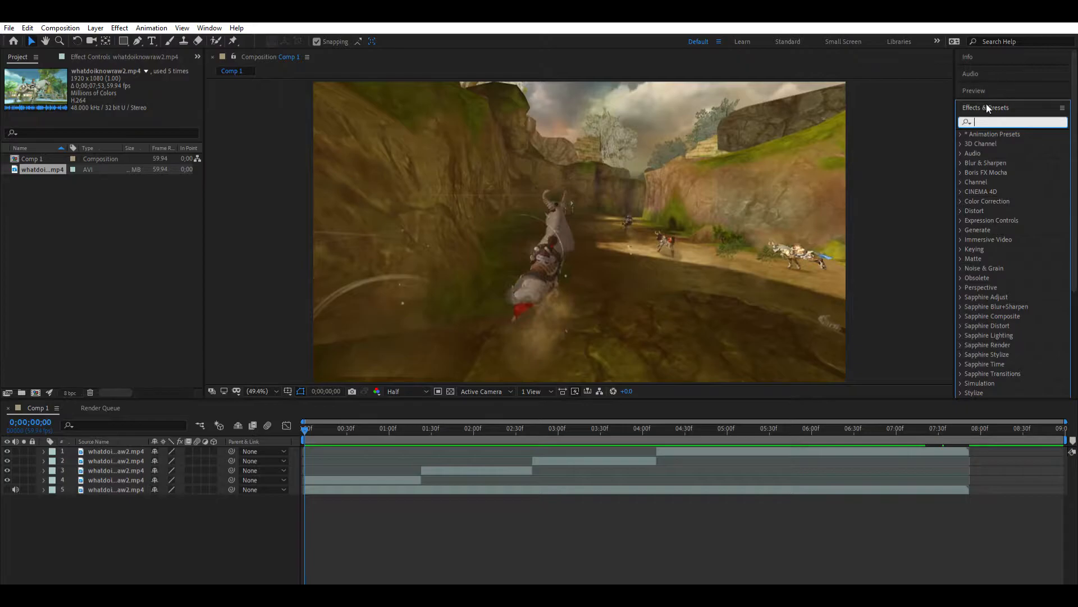
type("motion tile")
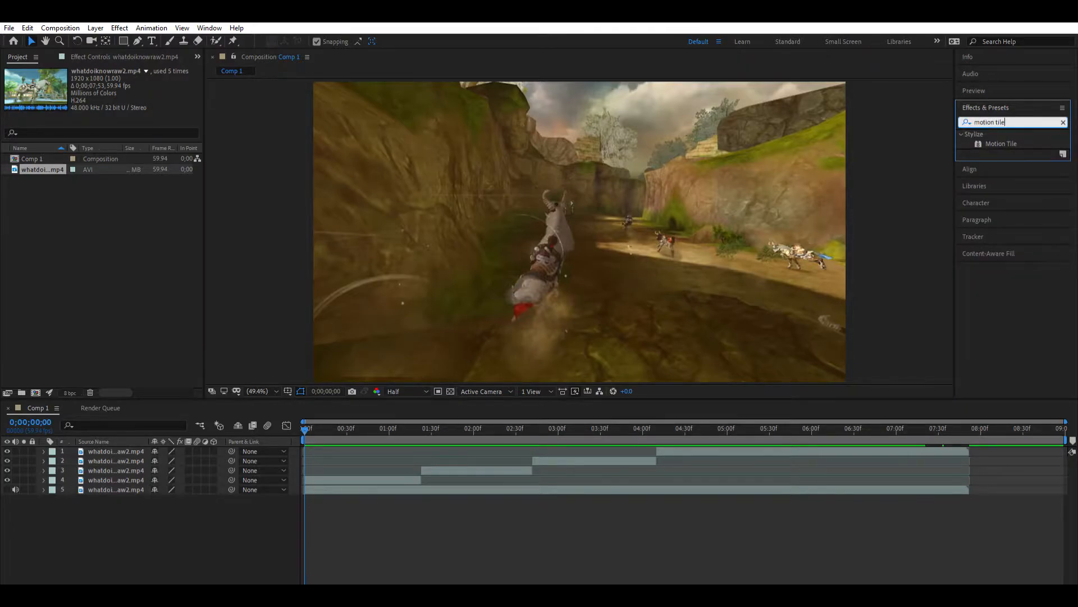
left_click_drag(998, 143, 359, 476)
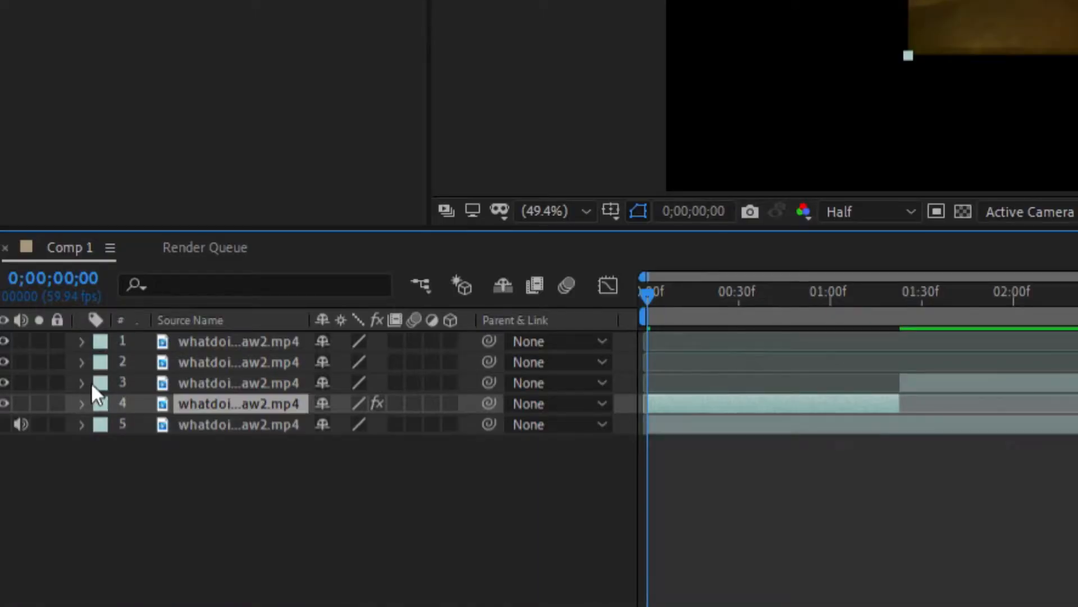
- Select the first clip, layer 4, and reveal its Transform properties
left_click(855, 513)
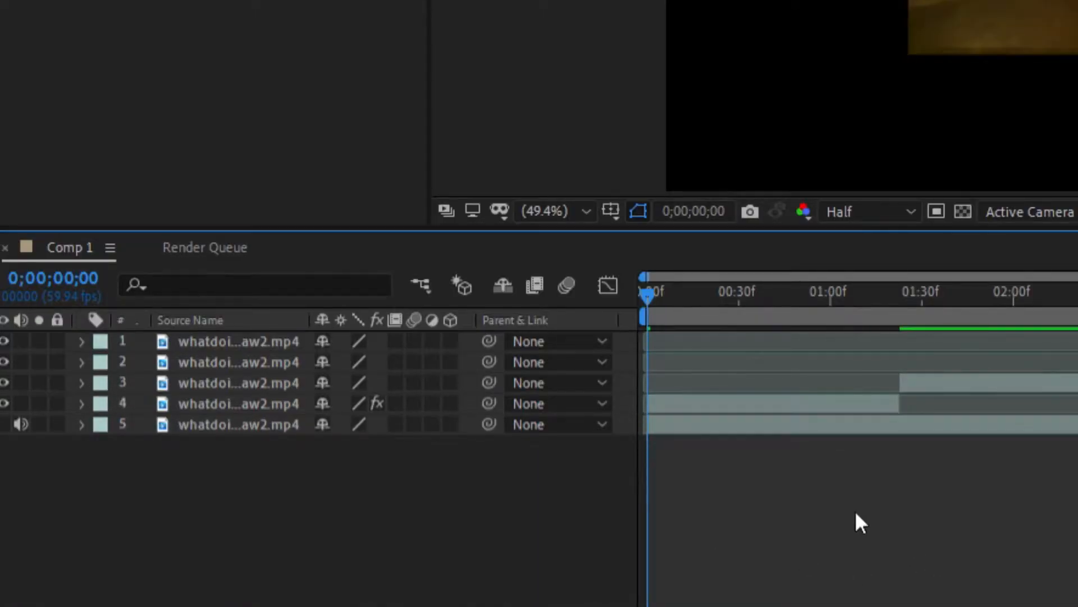
left_click(676, 396)
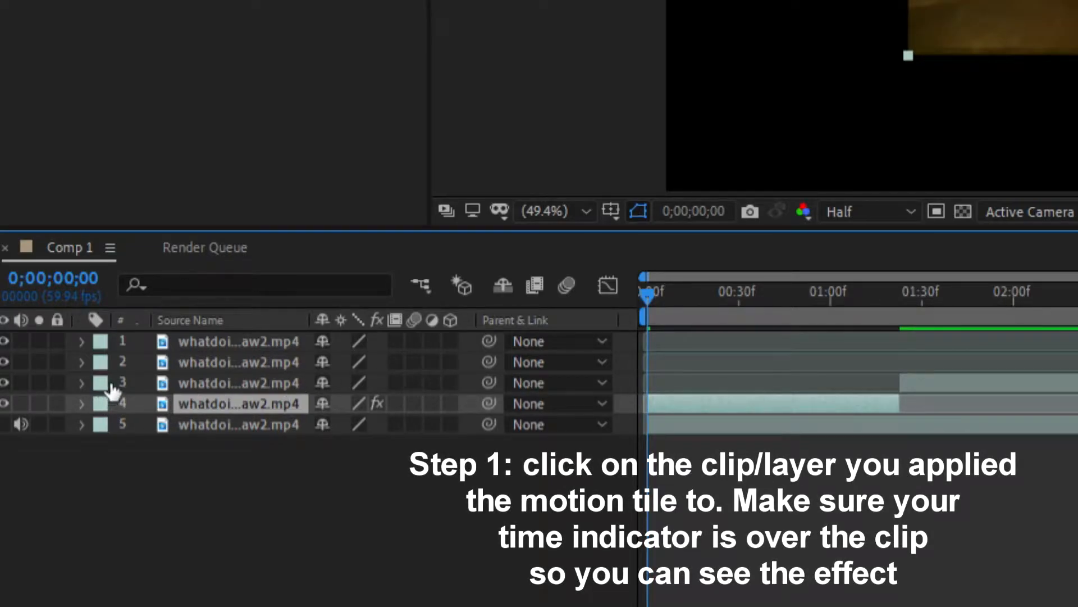
left_click(81, 403)
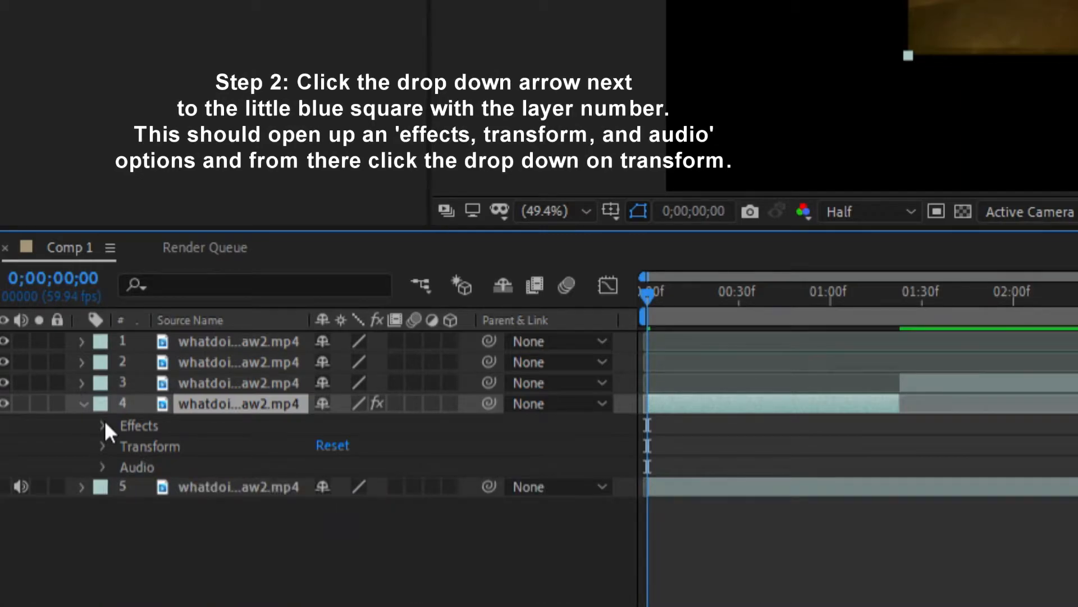
left_click(103, 446)
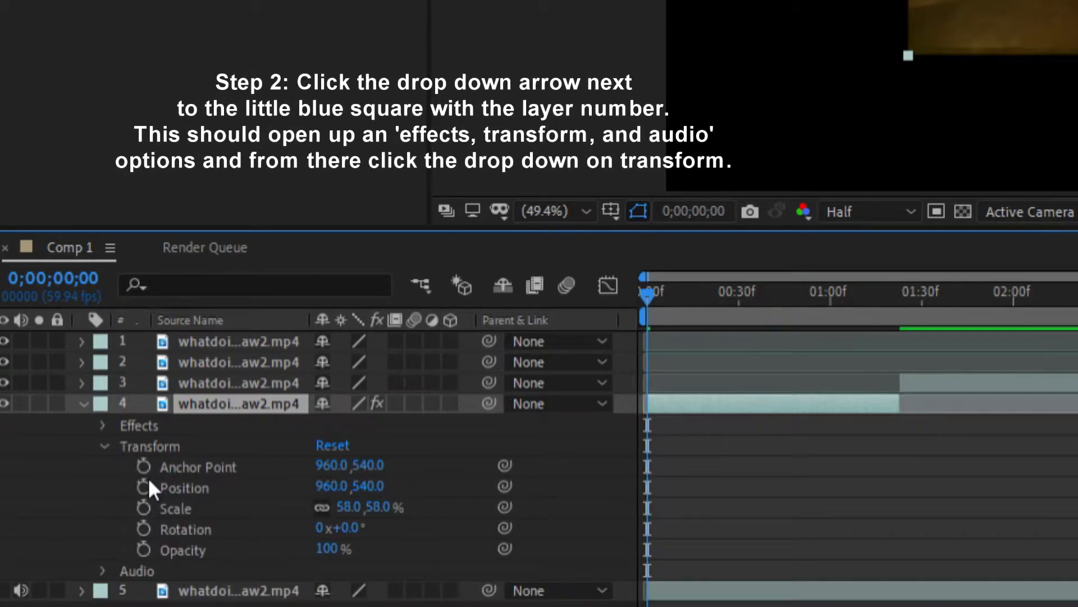
left_click_drag(355, 506, 354, 505)
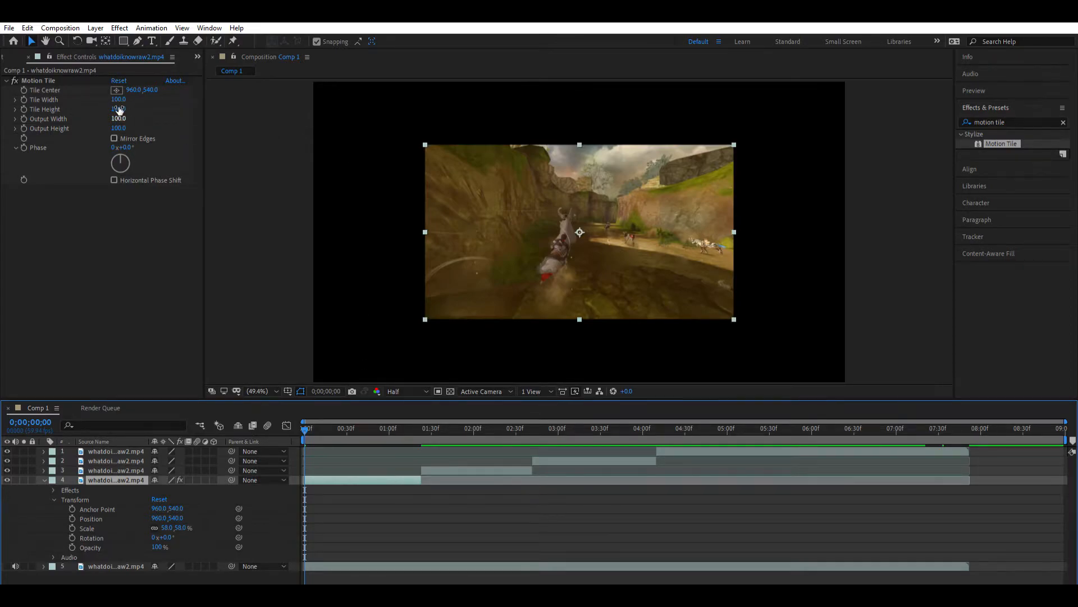
- Set the Output Width of layer 4's Motion Tile effect to 500
left_click(67, 107)
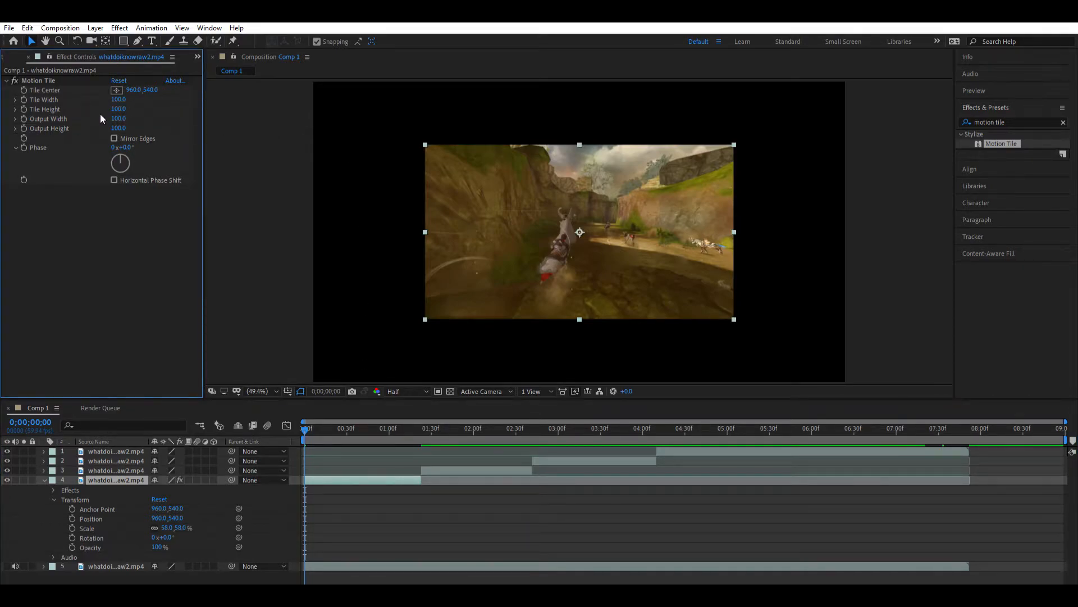
left_click_drag(120, 118, 143, 117)
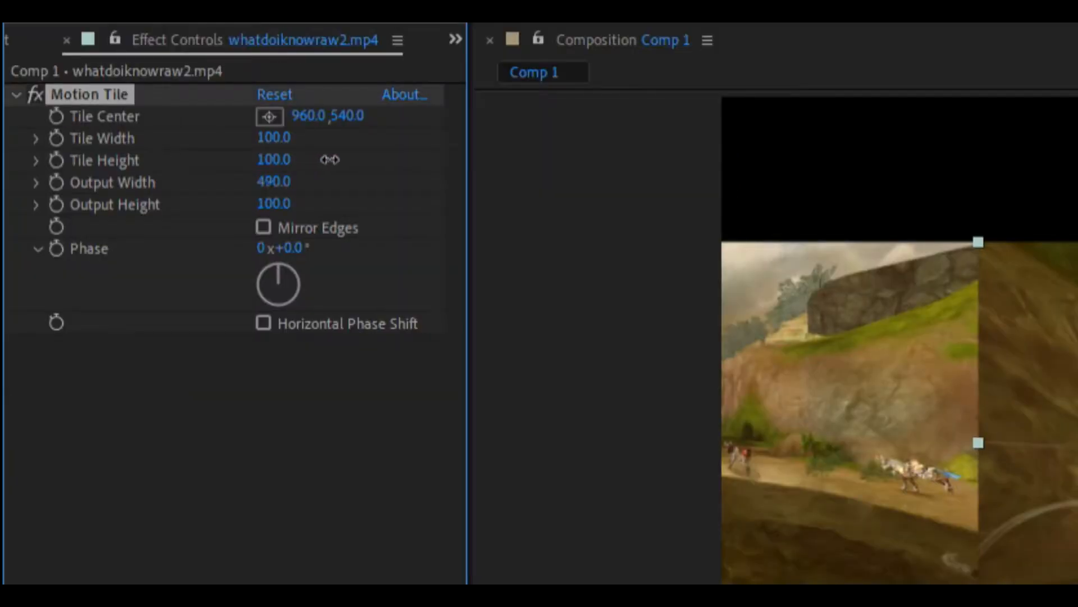
left_click_drag(330, 160, 337, 159)
left_click(286, 159)
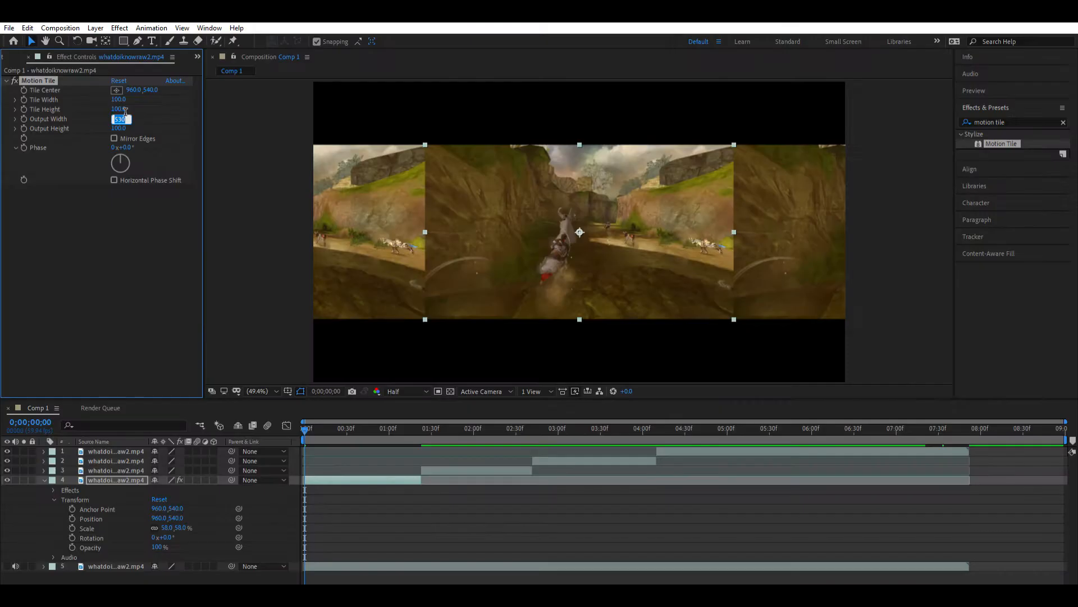
type("500")
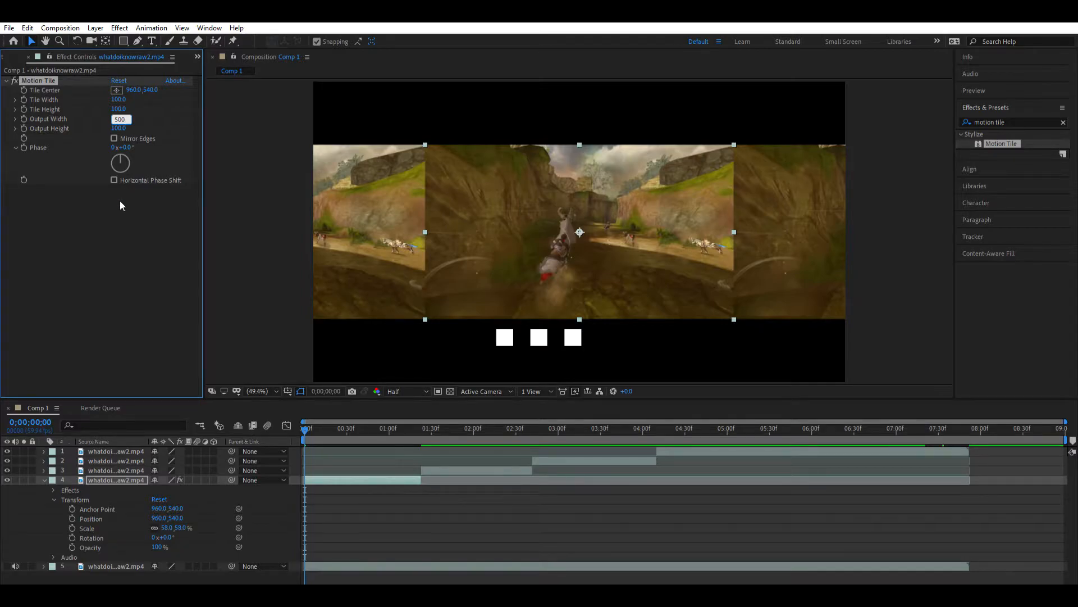
key("Return")
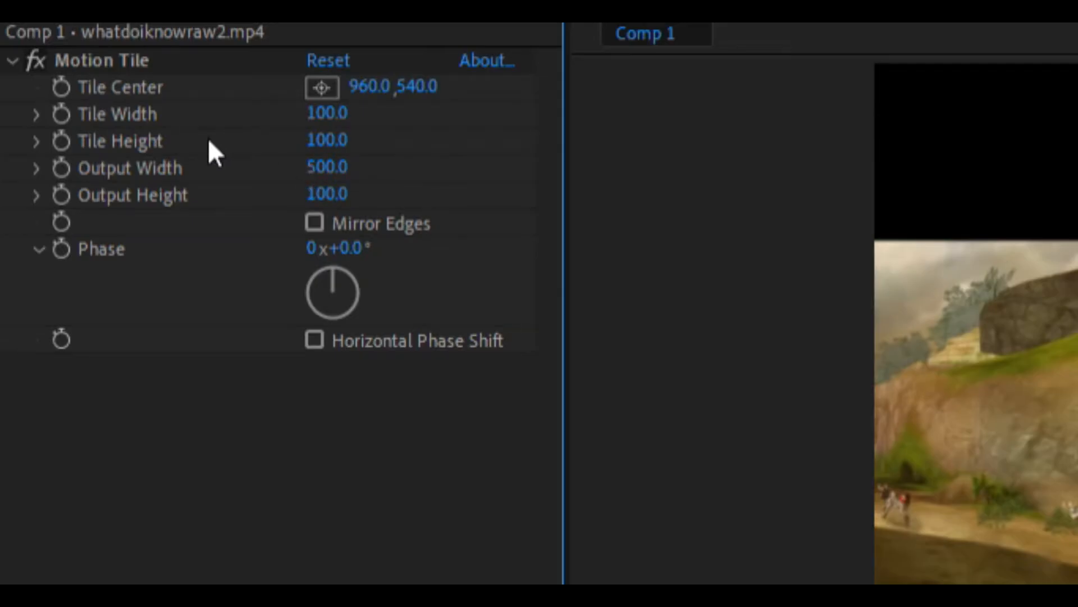
- Set Motion Tile's Output Height to 500 and enable Mirror Edges
key("Tab")
type("500")
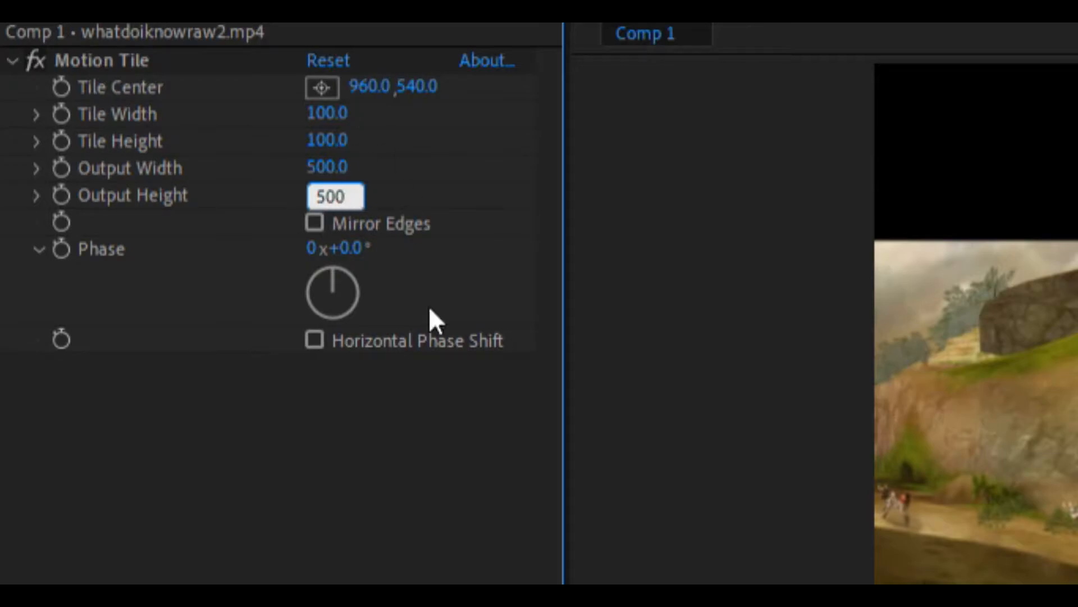
key("Return")
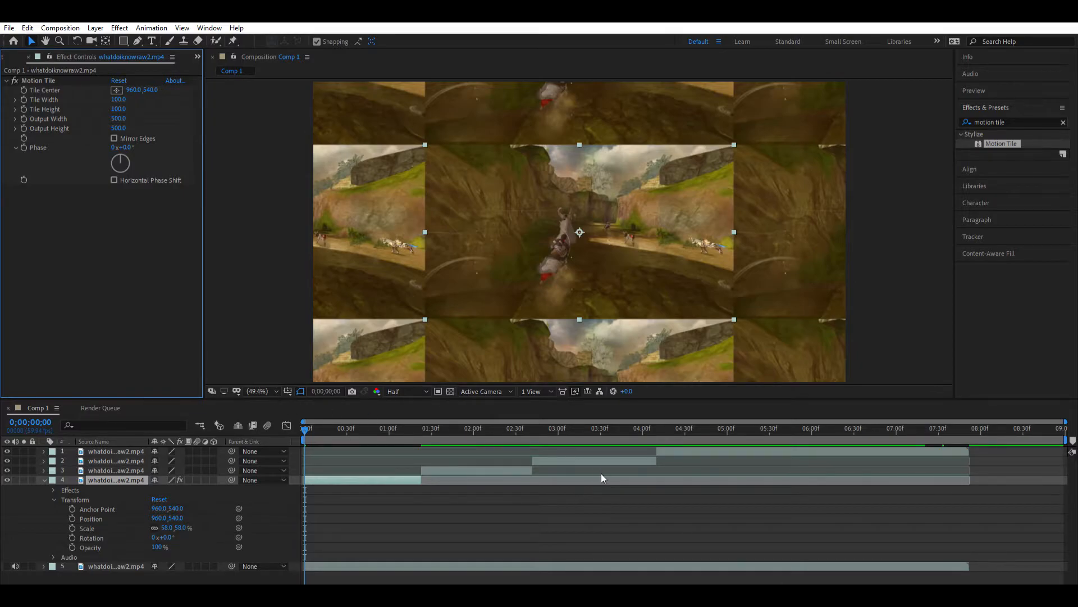
left_click(113, 135)
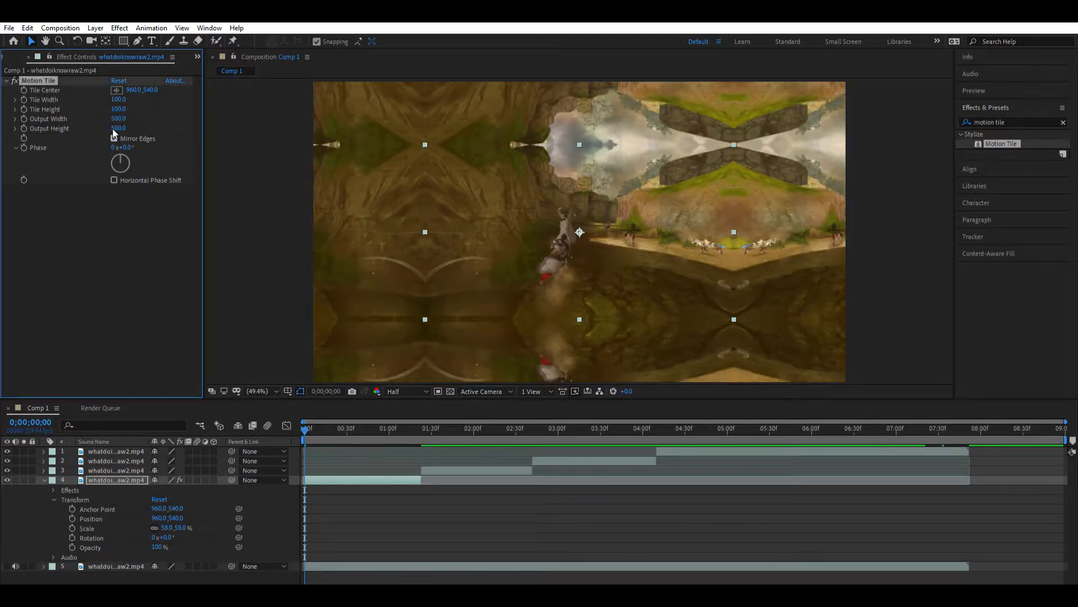
left_click(113, 132)
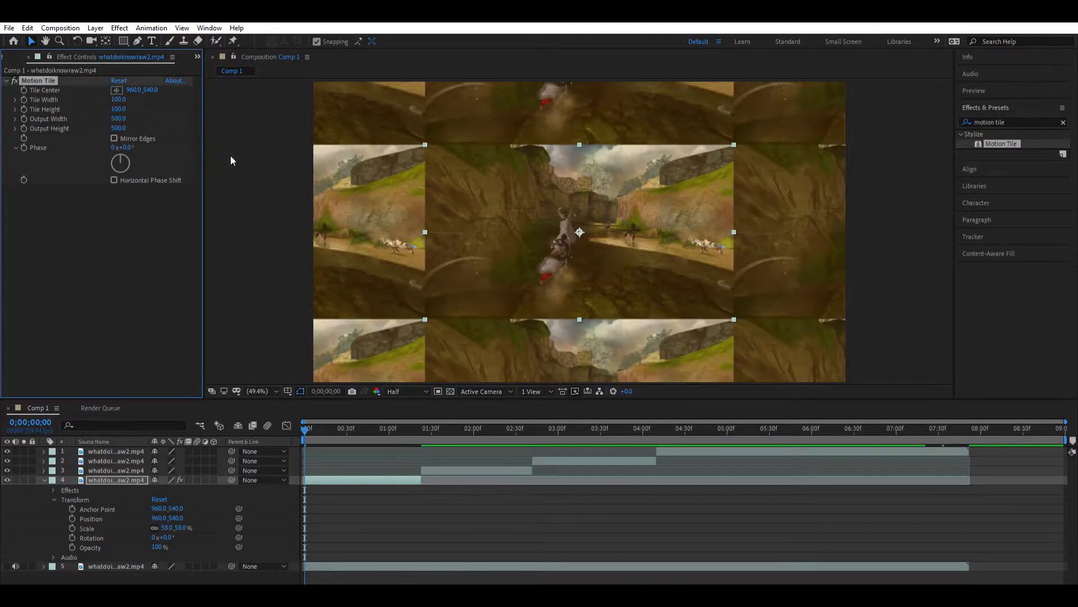
left_click(133, 135)
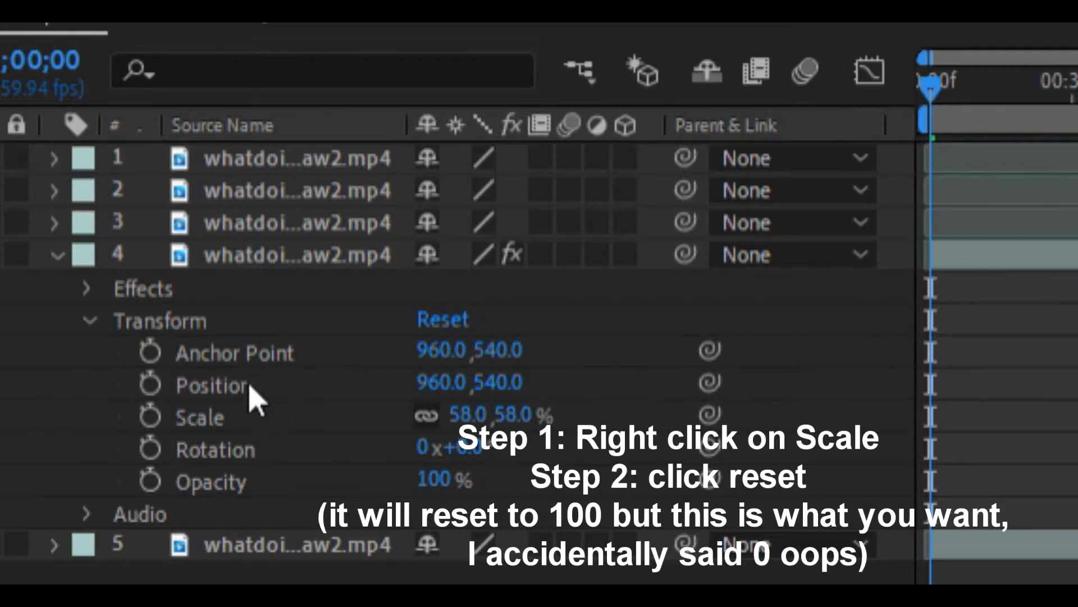
- Reset layer 4's Scale to 100% and move the time indicator to 0;00;00;43
right_click(256, 407)
left_click(346, 226)
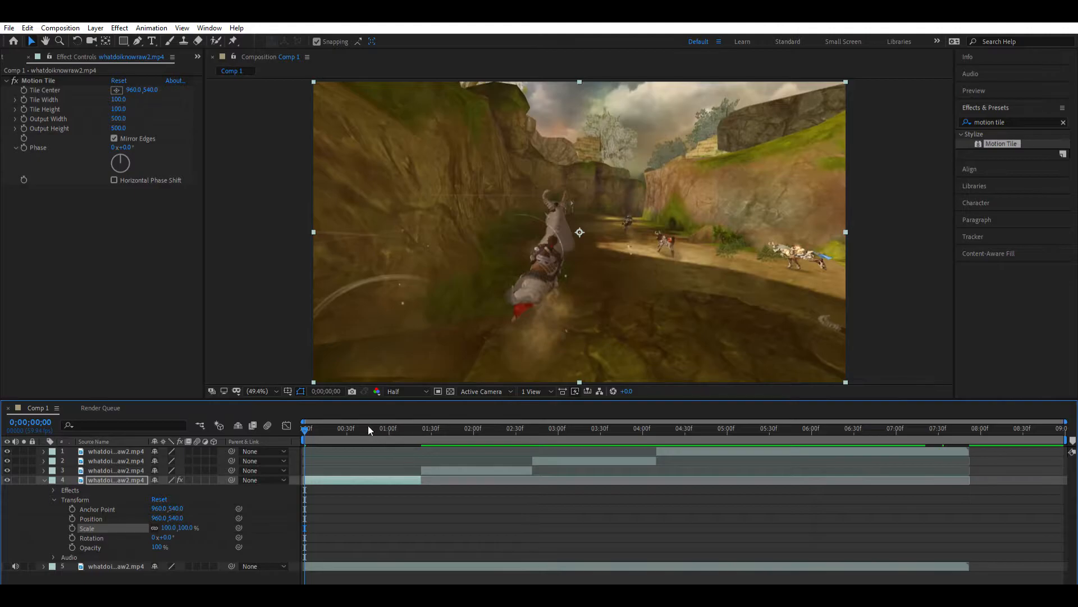
left_click_drag(343, 420, 365, 424)
left_click(545, 501)
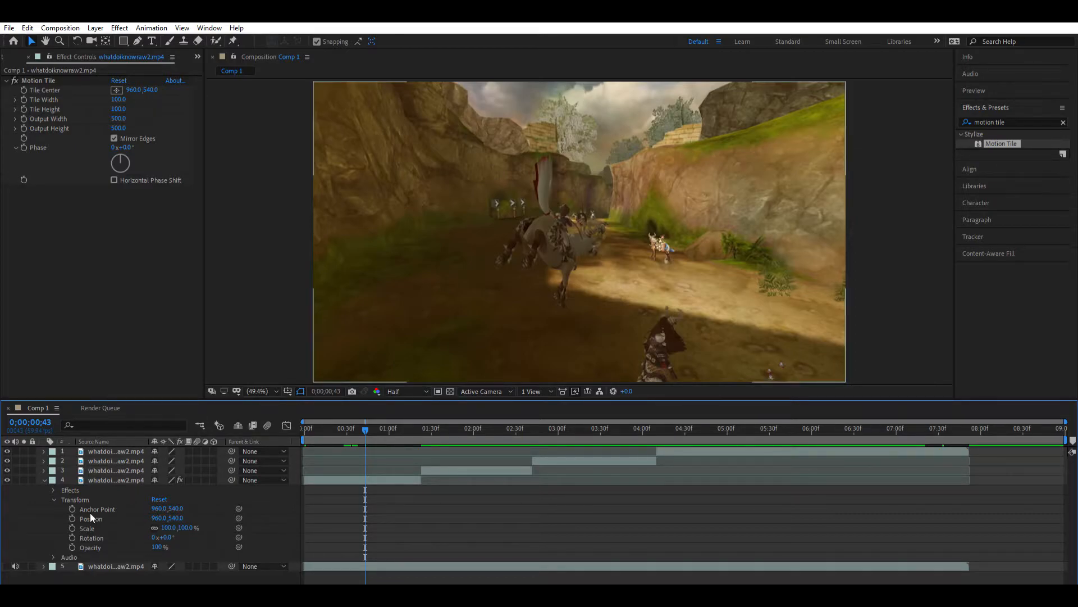
- Start animating layer 4's Scale with a keyframe at 0;00;00;43
left_click(45, 480)
left_click(376, 468)
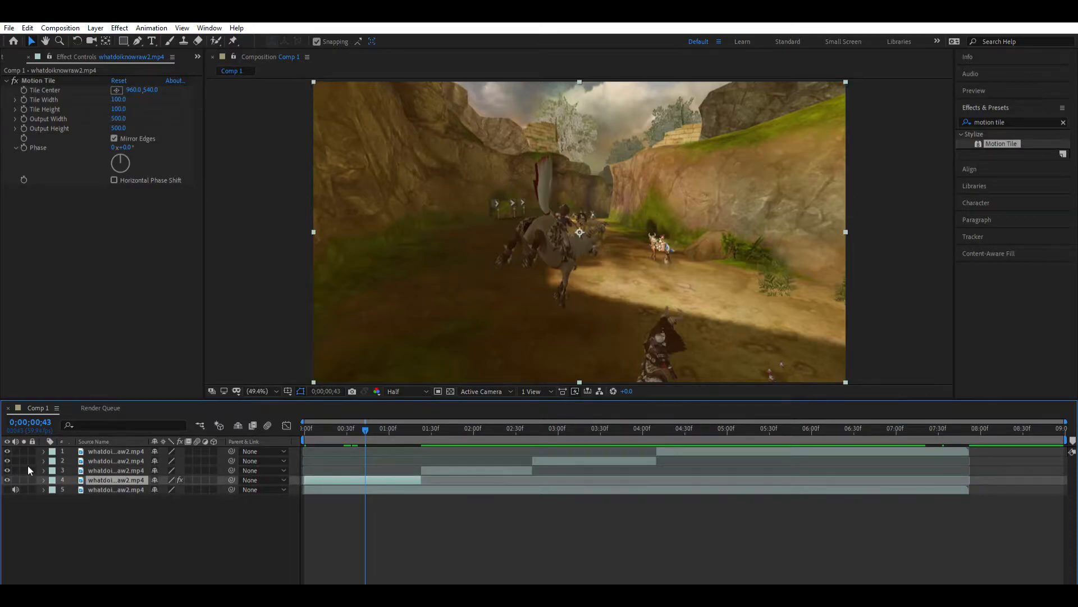
left_click(43, 479)
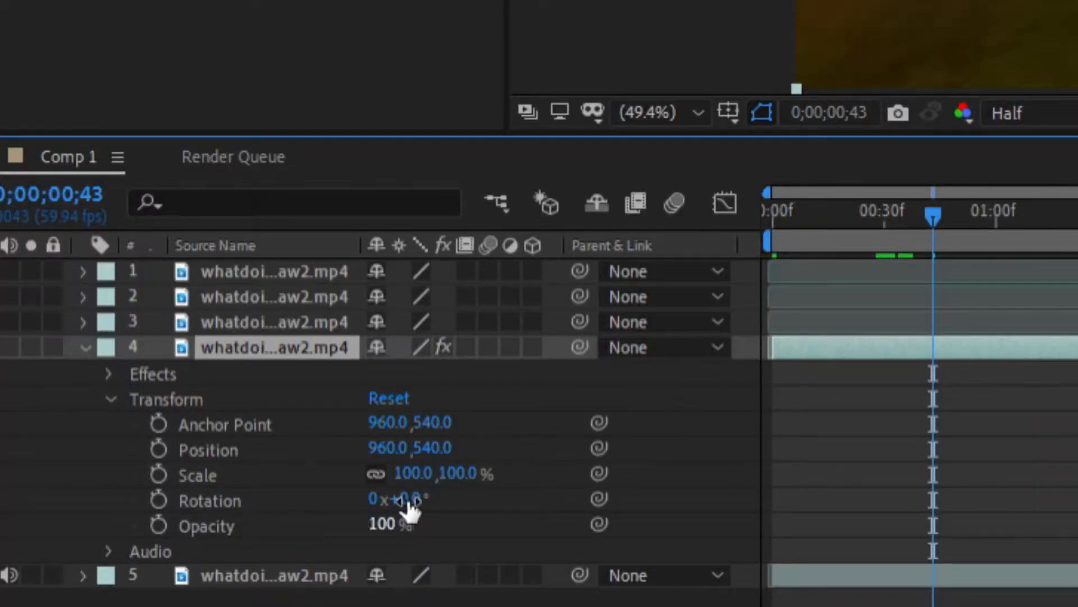
left_click(158, 456)
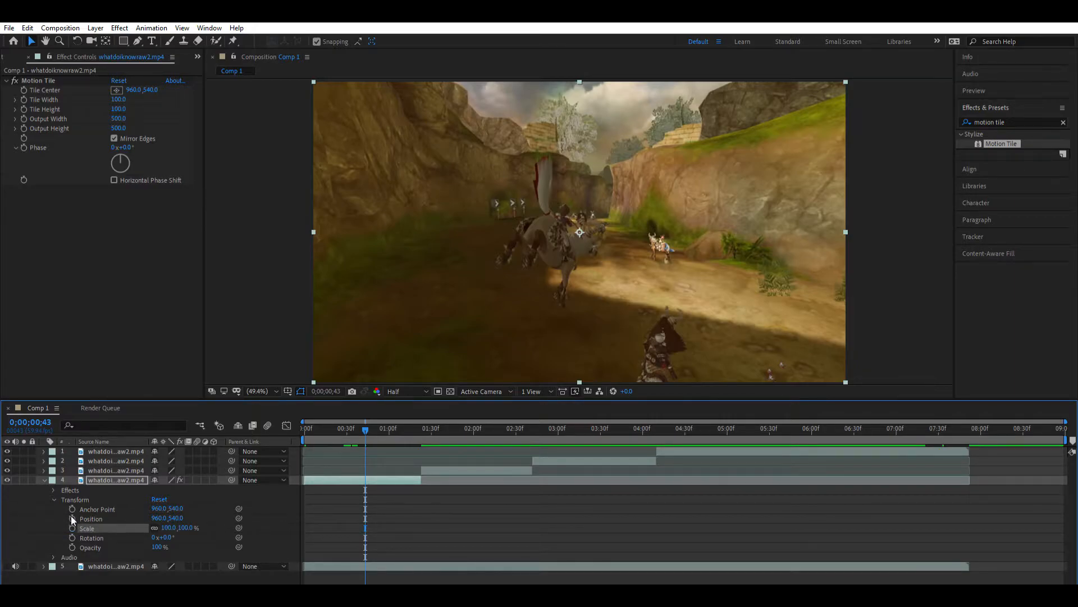
key("ctrl+z")
- Set layer 4's Scale to 410% at 0;00;01;22, the last frame of the first clip
left_click_drag(317, 582, 323, 582)
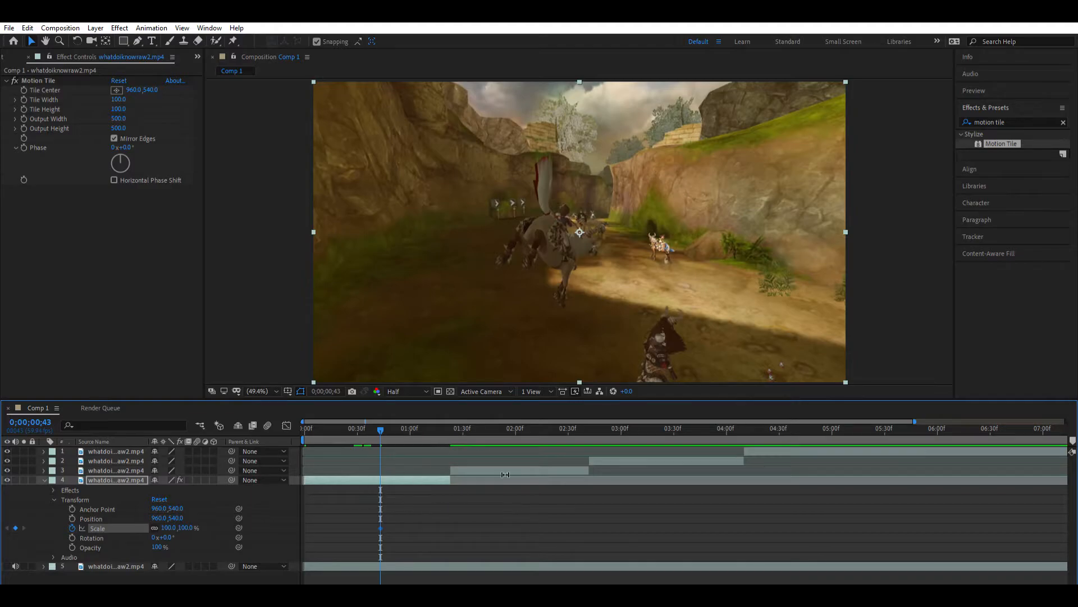
left_click_drag(326, 582, 336, 582)
left_click_drag(547, 582, 560, 582)
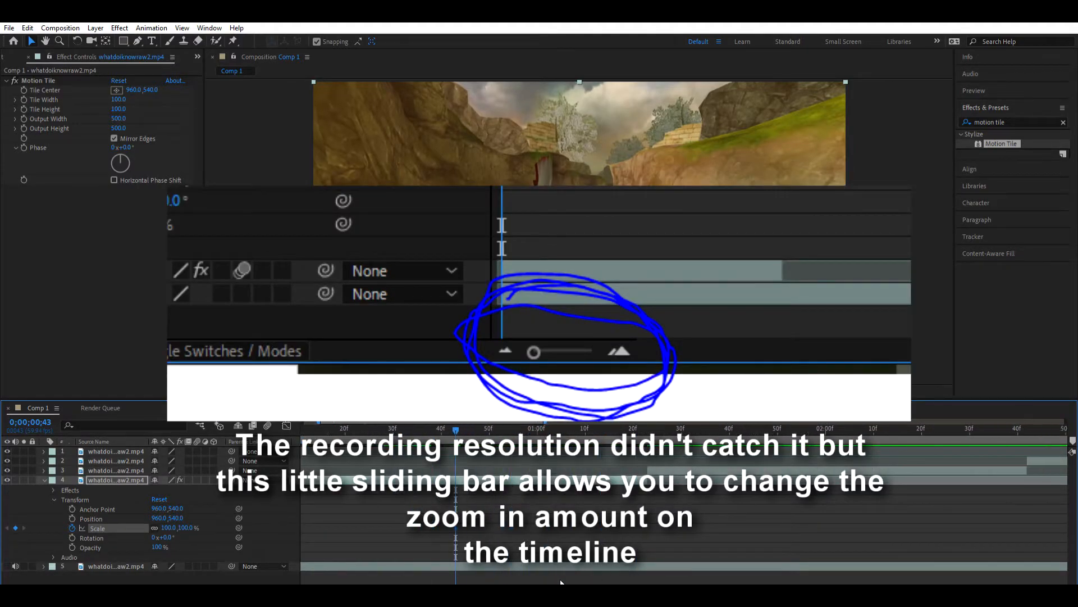
left_click_drag(465, 423, 499, 424)
left_click_drag(436, 508, 477, 530)
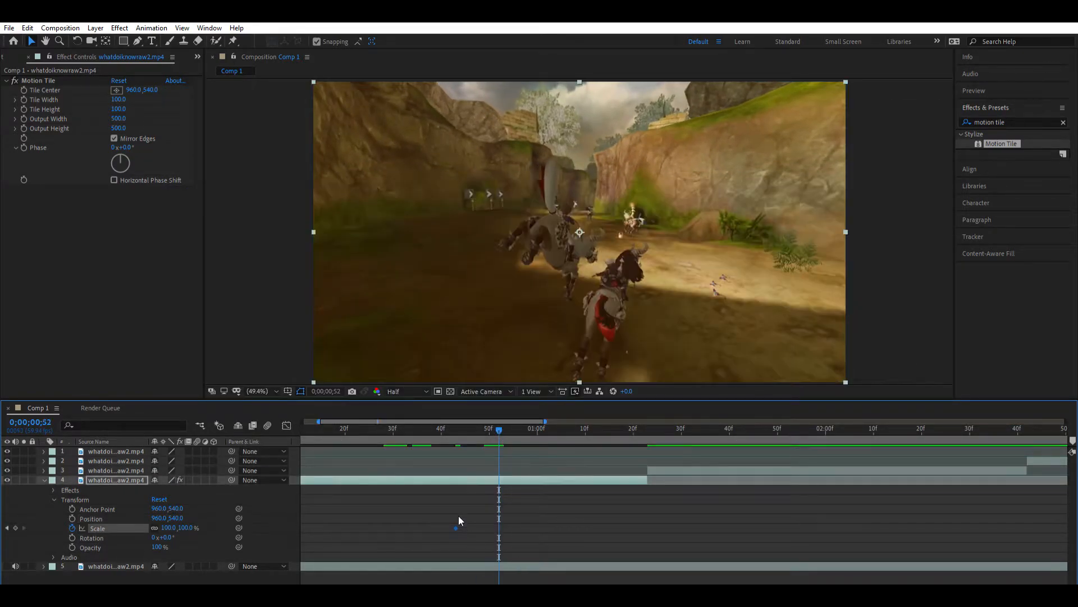
left_click_drag(531, 107, 518, 89)
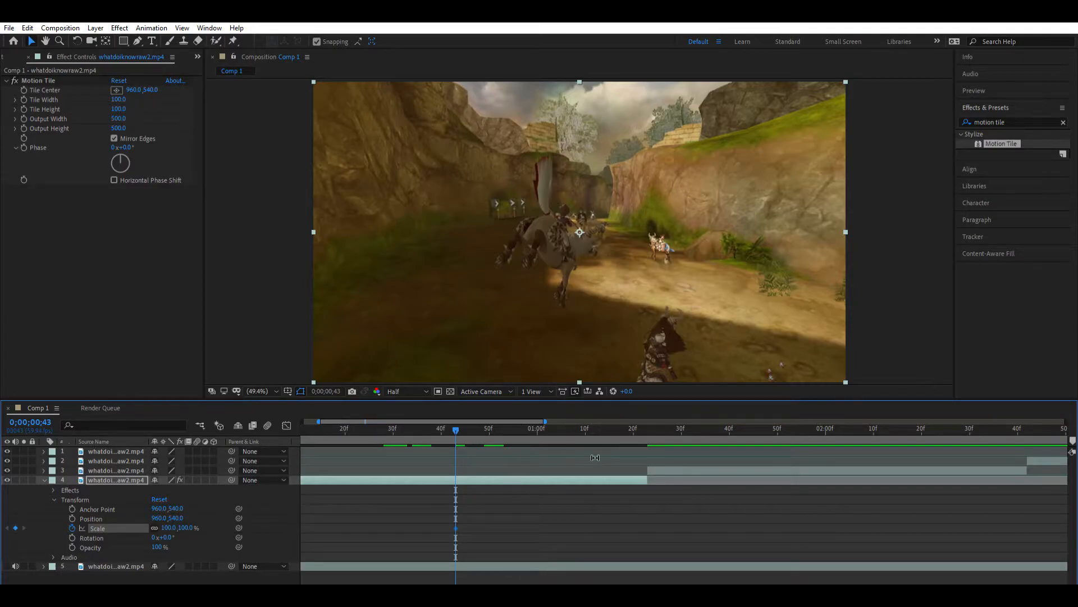
left_click(576, 491)
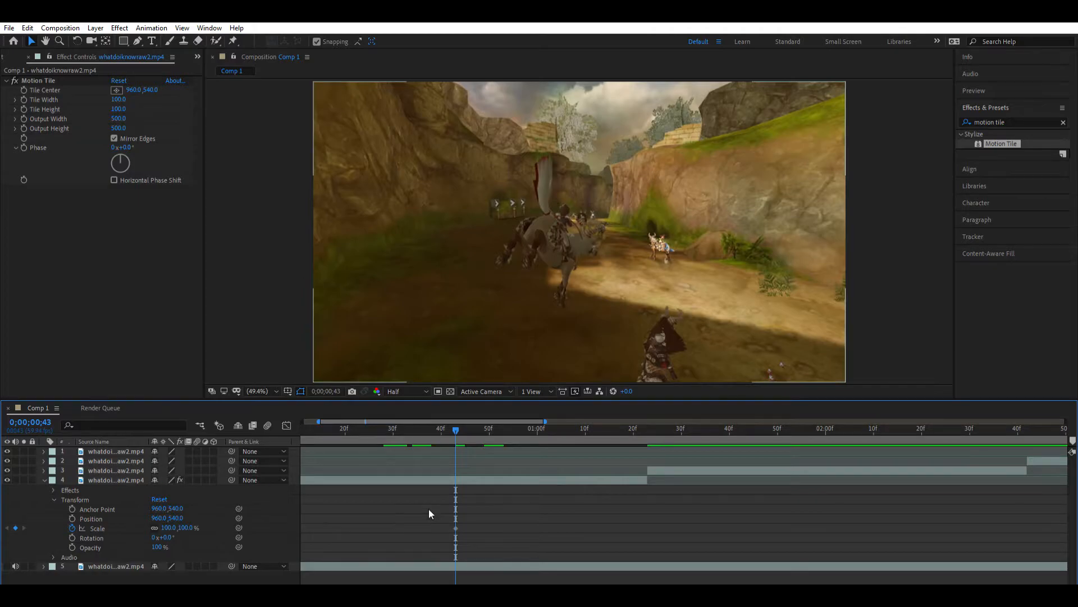
left_click_drag(455, 418, 647, 484)
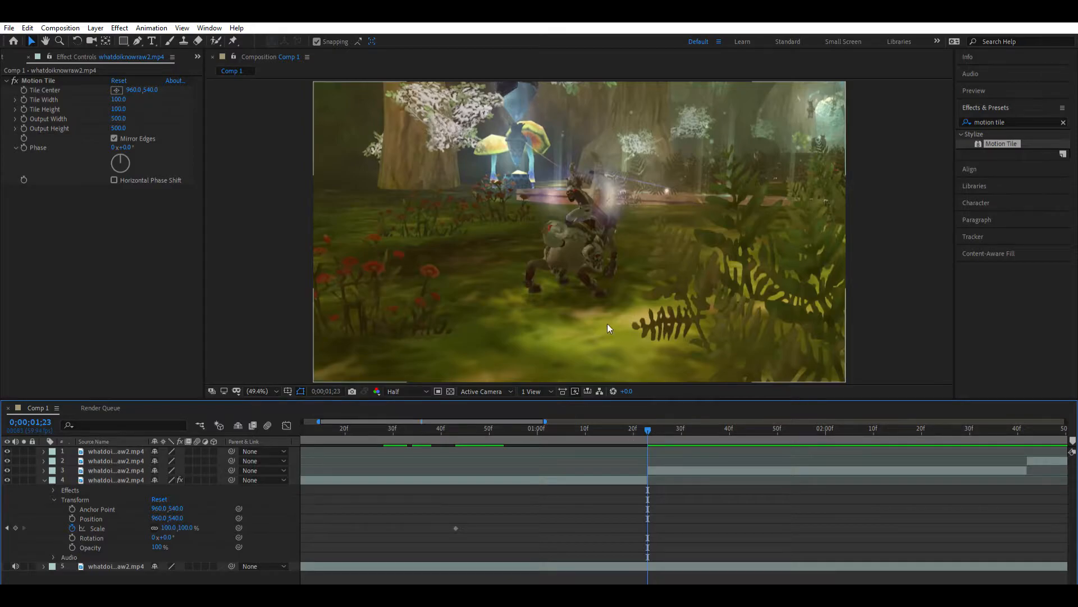
left_click(645, 422)
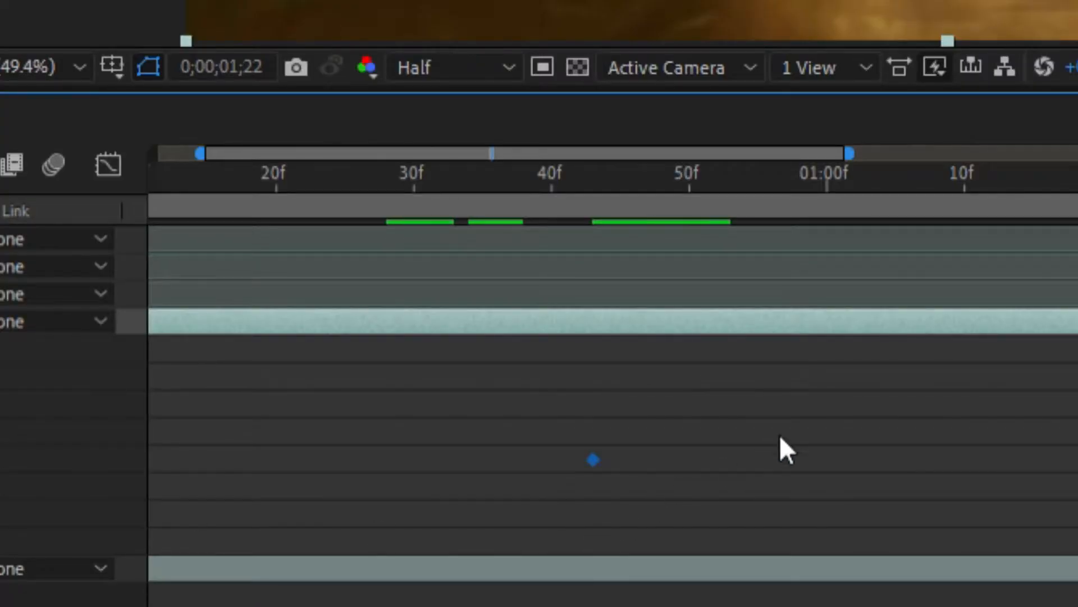
left_click(793, 429)
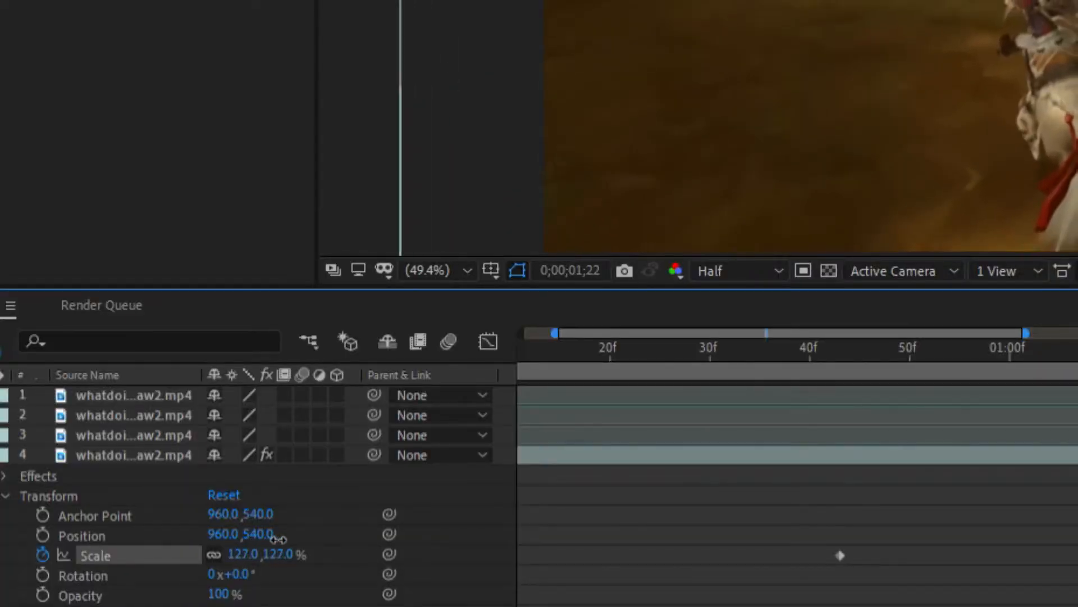
left_click_drag(278, 539, 549, 484)
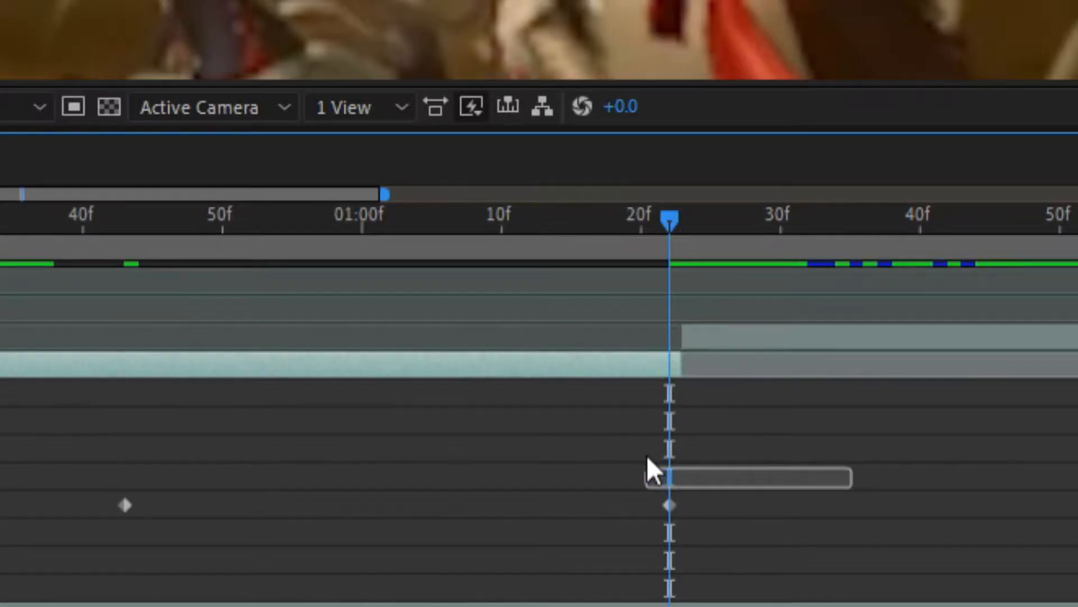
- Apply Easy Ease to both Scale keyframes of layer 4
left_click_drag(648, 456, 69, 516)
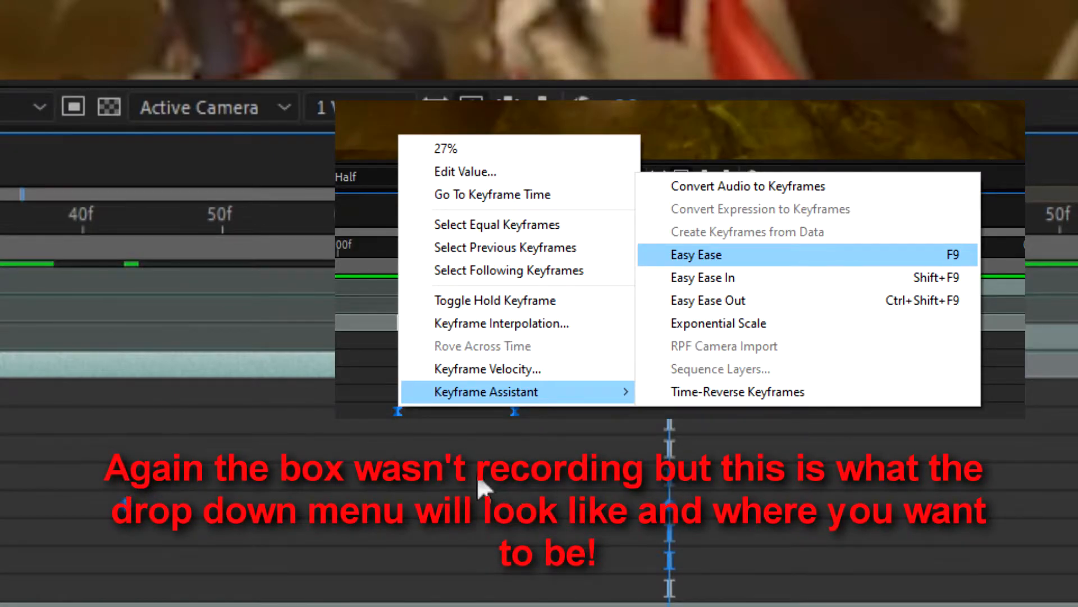
key("F9")
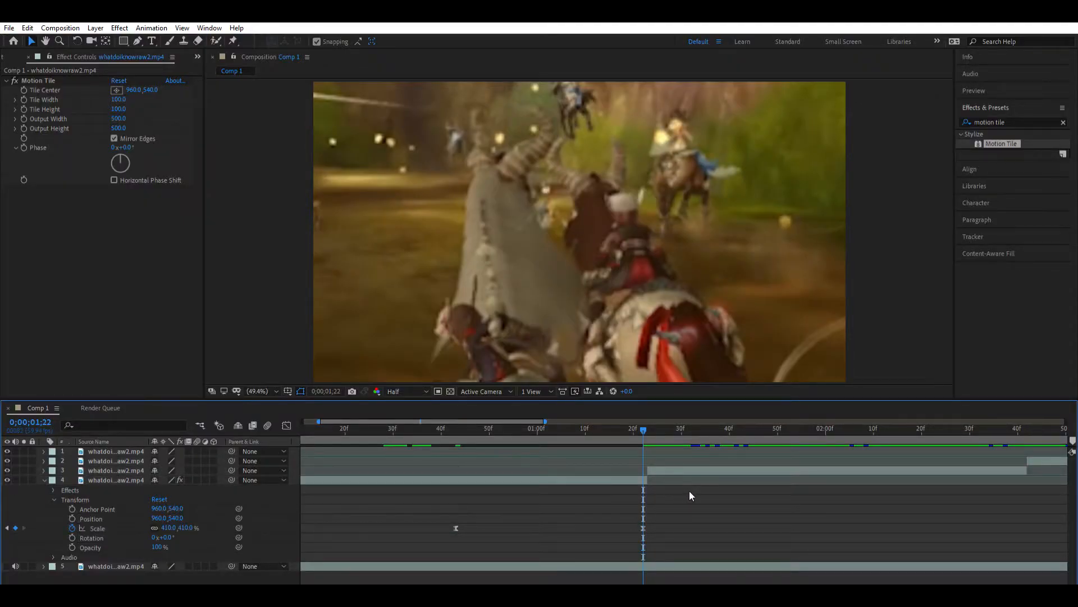
- Reshape the Scale curve in the Graph Editor so it stays nearly flat and rises steeply just before the second keyframe
left_click(644, 526)
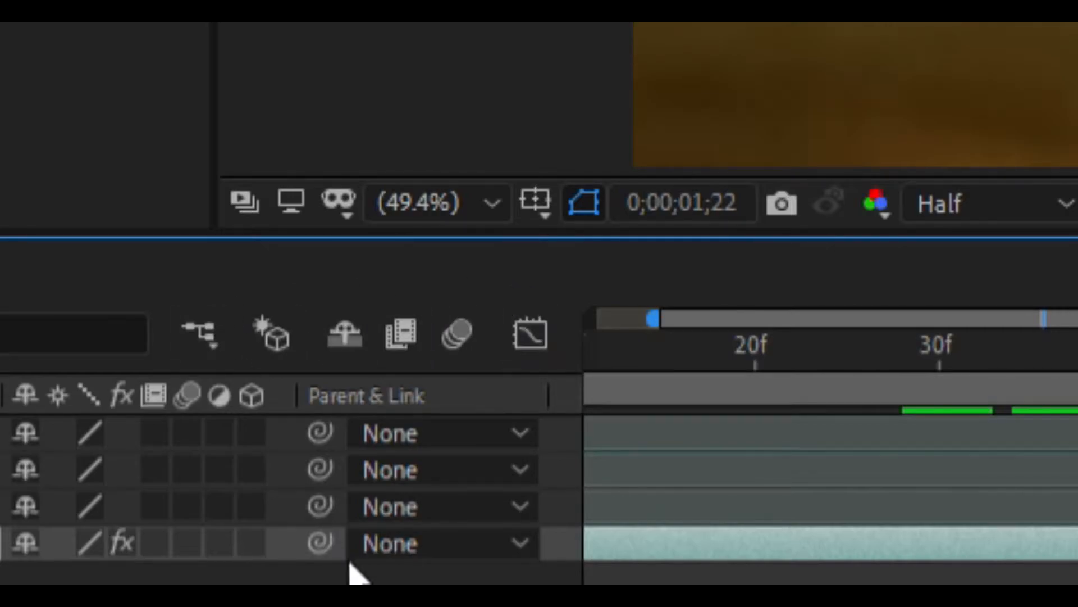
left_click(525, 312)
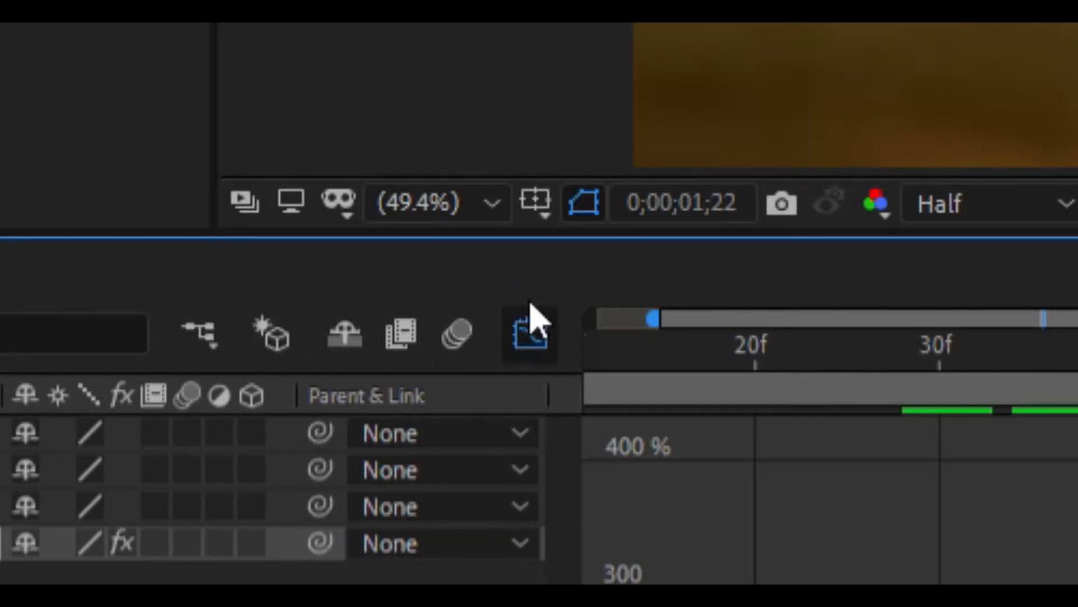
left_click_drag(580, 447, 576, 446)
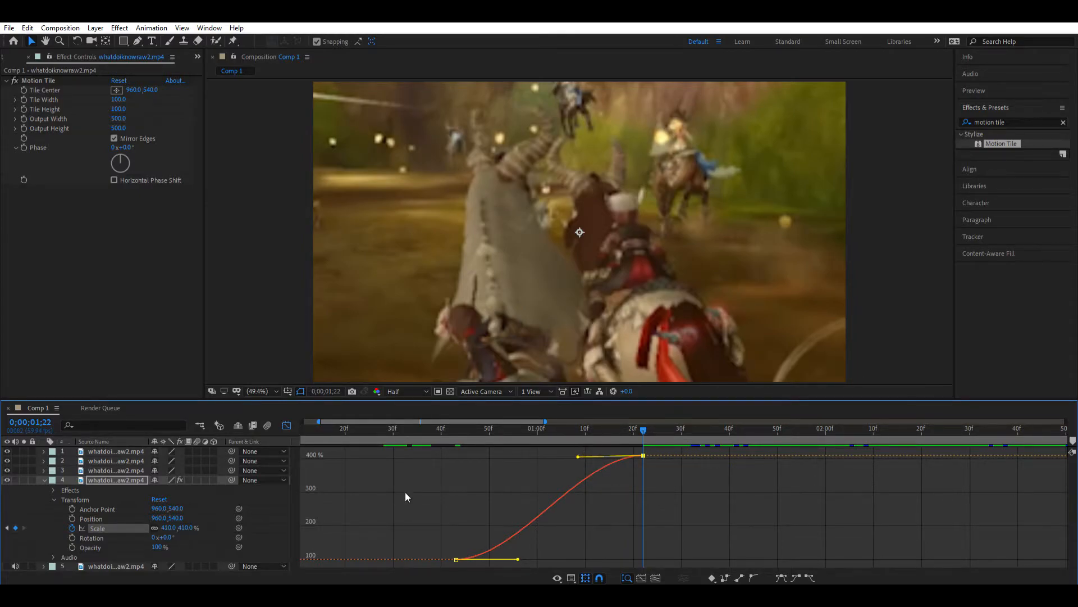
left_click_drag(578, 456, 702, 534)
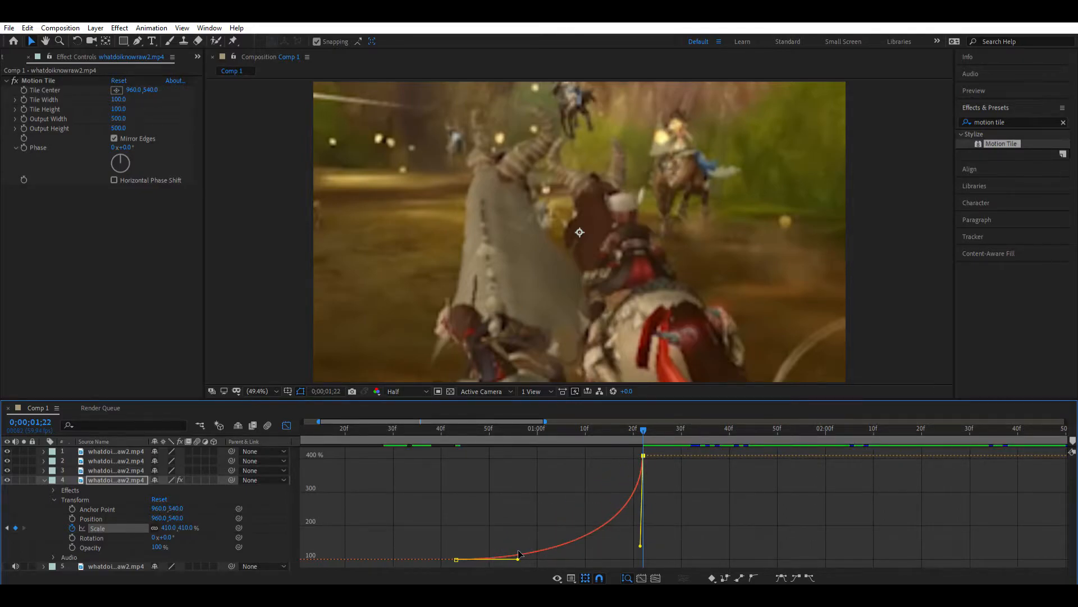
left_click_drag(518, 553, 667, 550)
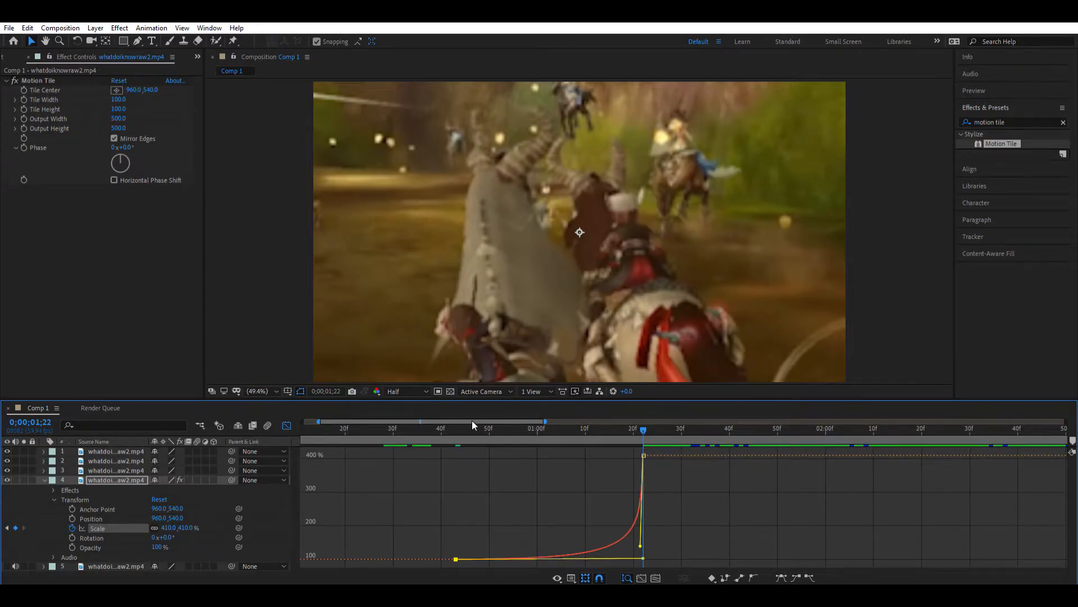
- Examine layer 4's Scale animation at both keyframes, comparing the footage frames with the value curve
left_click_drag(441, 425, 450, 423)
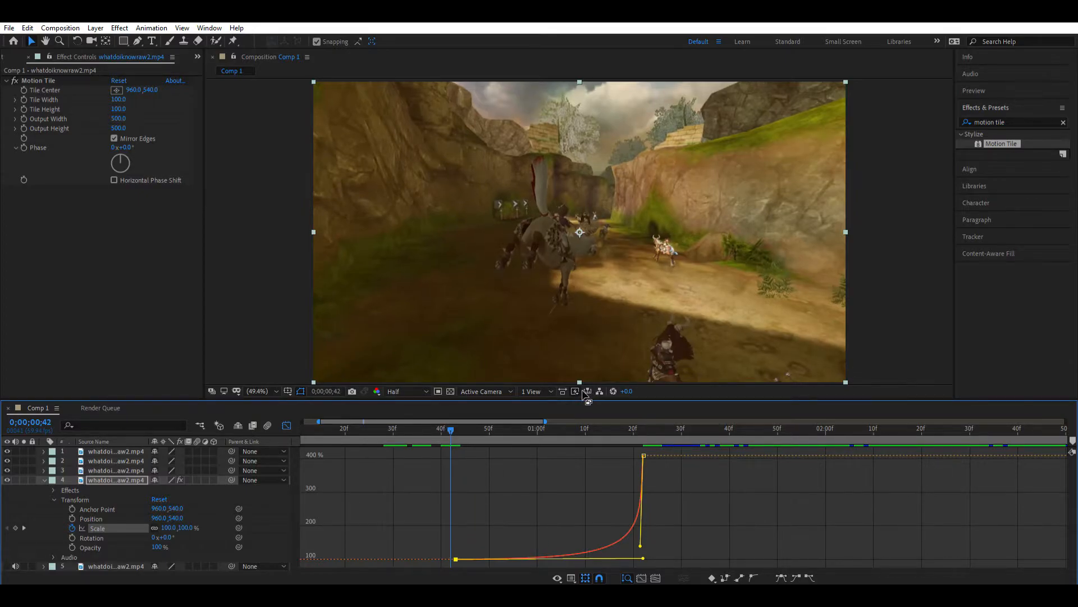
left_click_drag(433, 419, 445, 418)
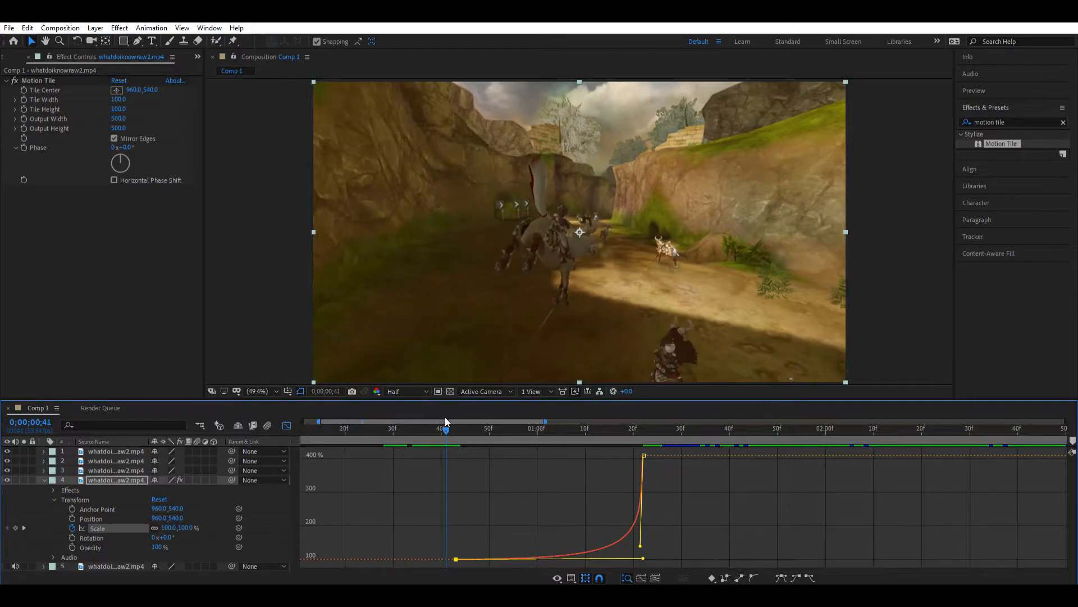
left_click(289, 424)
left_click(451, 422)
left_click(455, 528)
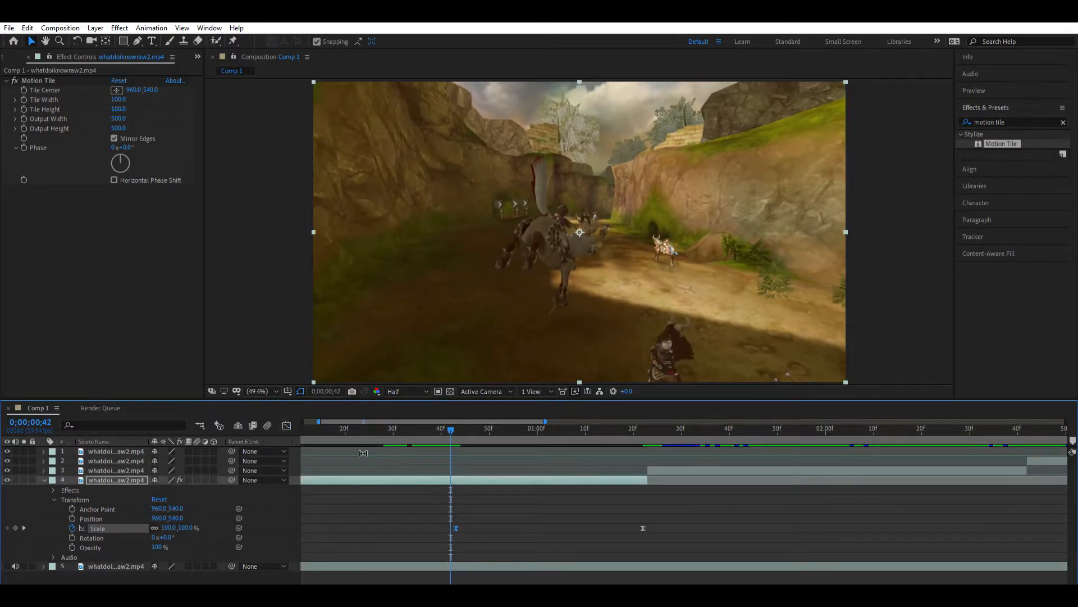
left_click(286, 425)
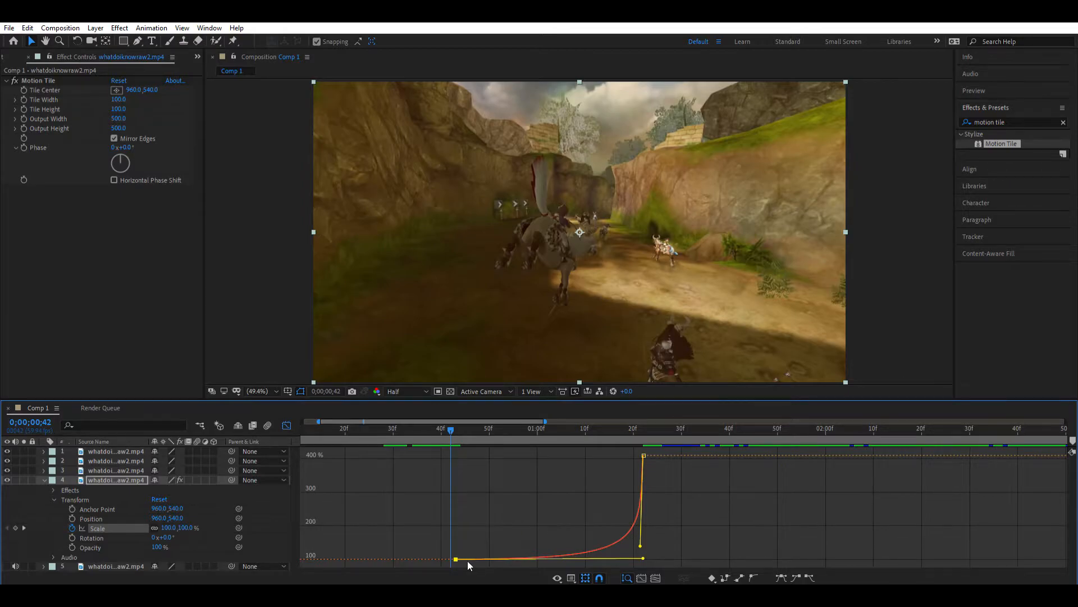
left_click(639, 424)
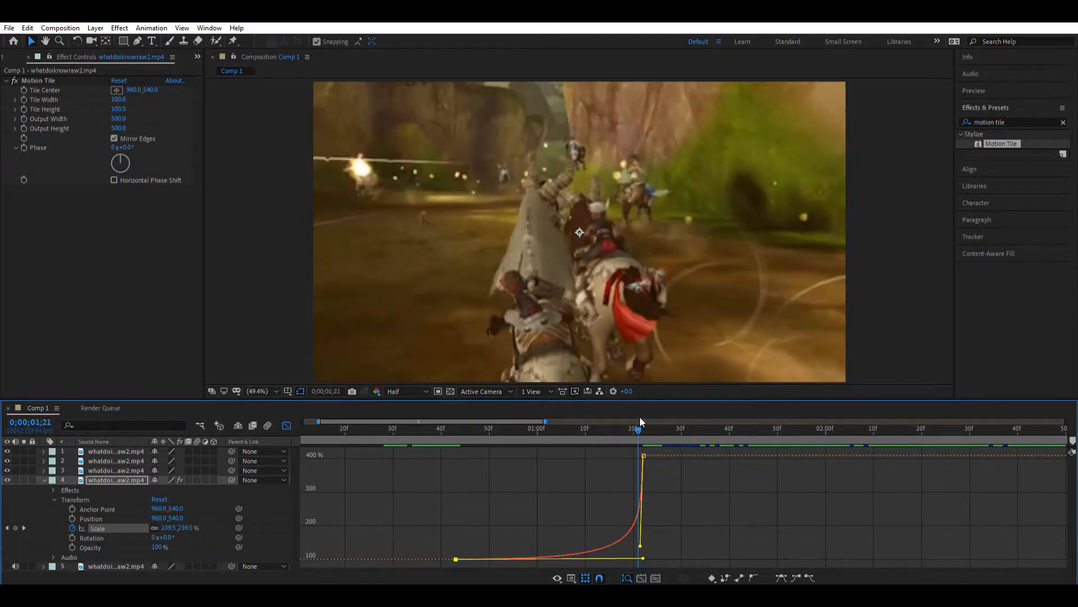
left_click(643, 420)
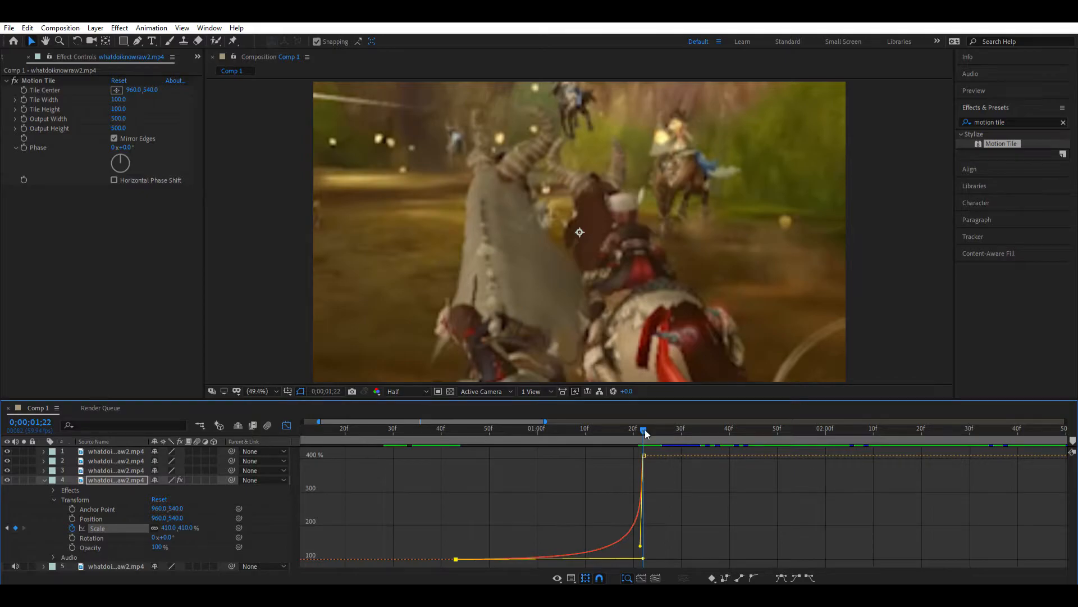
mouse_move(644, 447)
left_click(286, 425)
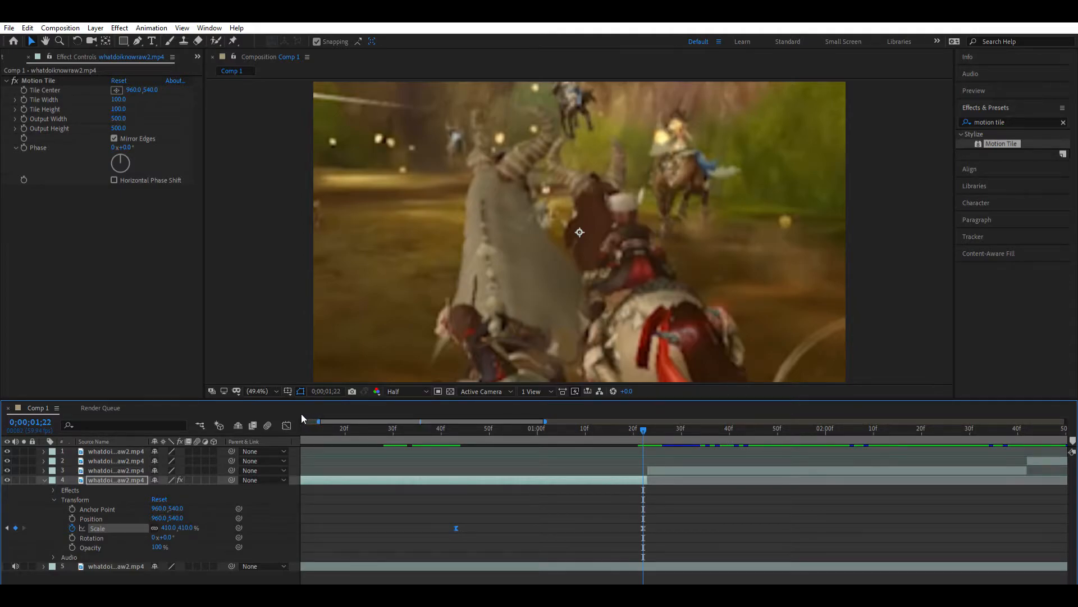
left_click(286, 425)
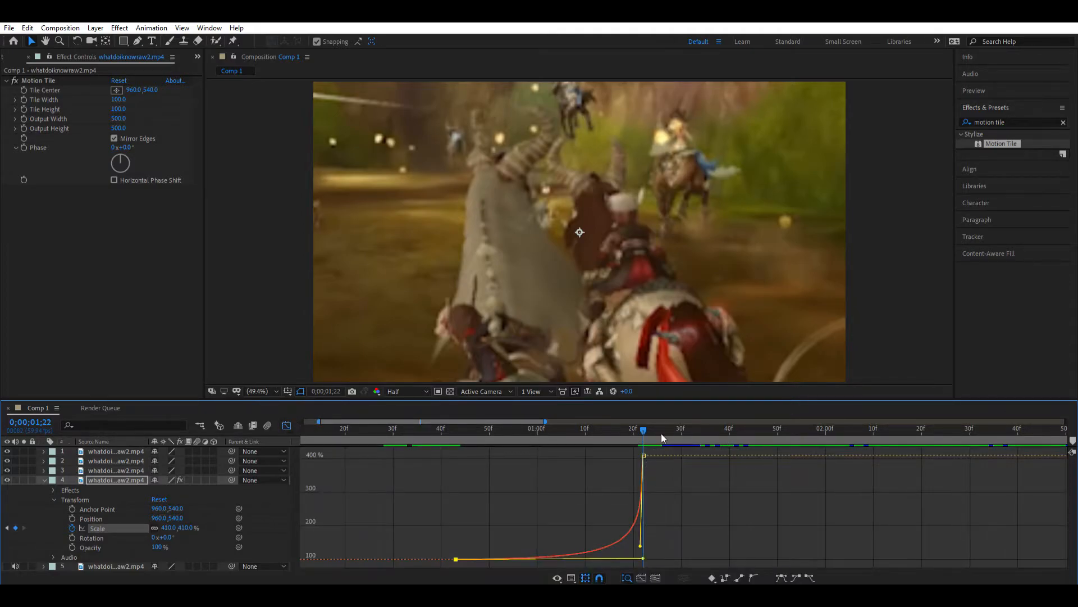
- Shift layer 4's second Scale keyframe to 0;00;01;23, exactly at the cut between the first two clips
key("shift+F3")
left_click_drag(643, 425, 527, 449)
left_click_drag(646, 523, 648, 523)
left_click(635, 494)
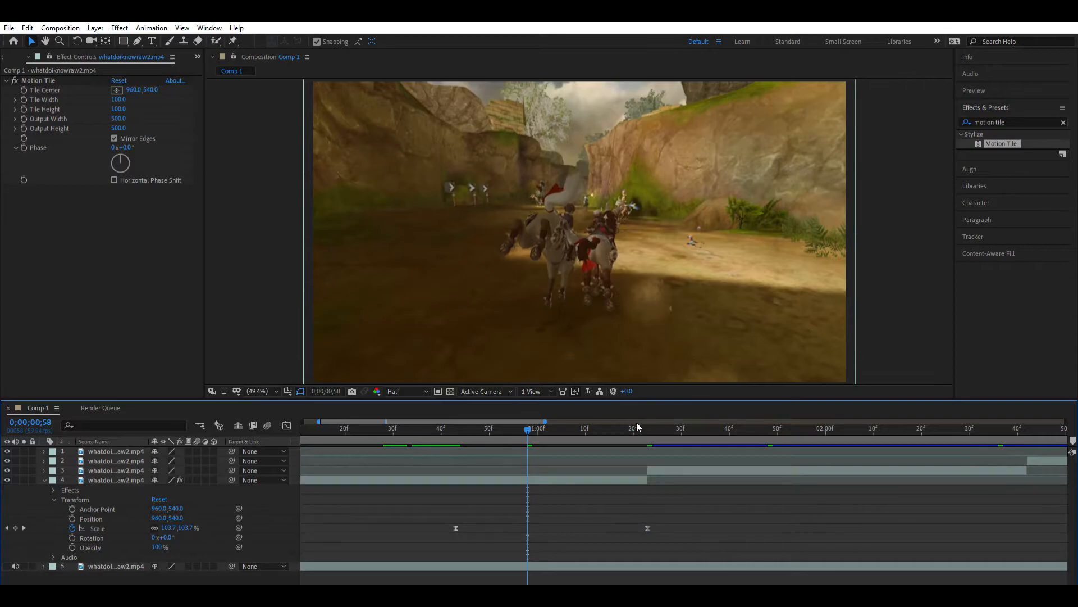
left_click(637, 426)
left_click(641, 425)
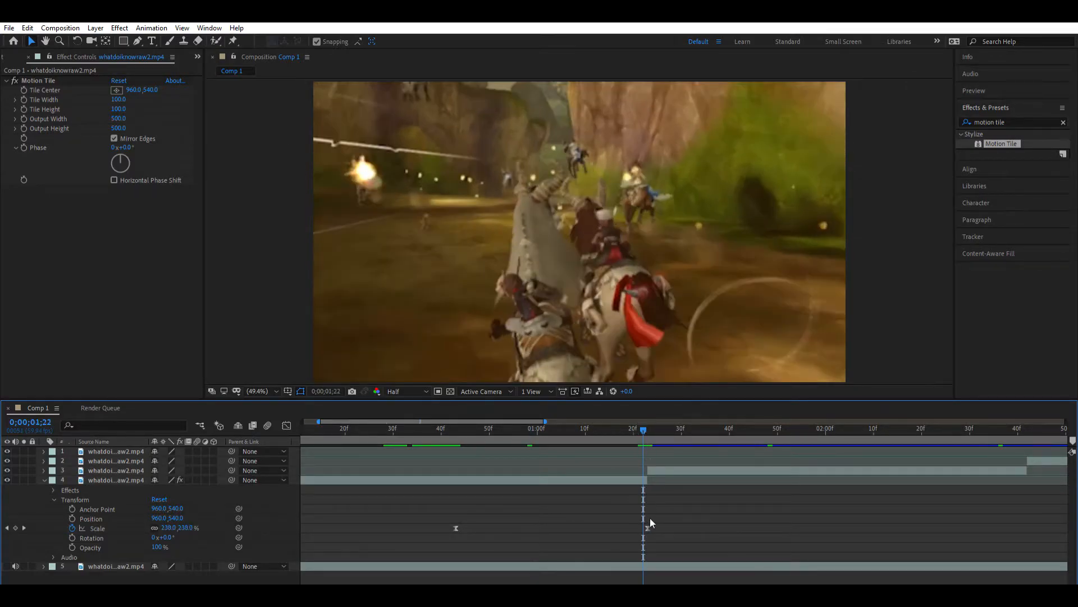
left_click_drag(648, 526, 646, 517)
- Preview the zoom on the first clip from 0;00;00;55
left_click_drag(646, 426, 512, 431)
left_click(658, 494)
key("space")
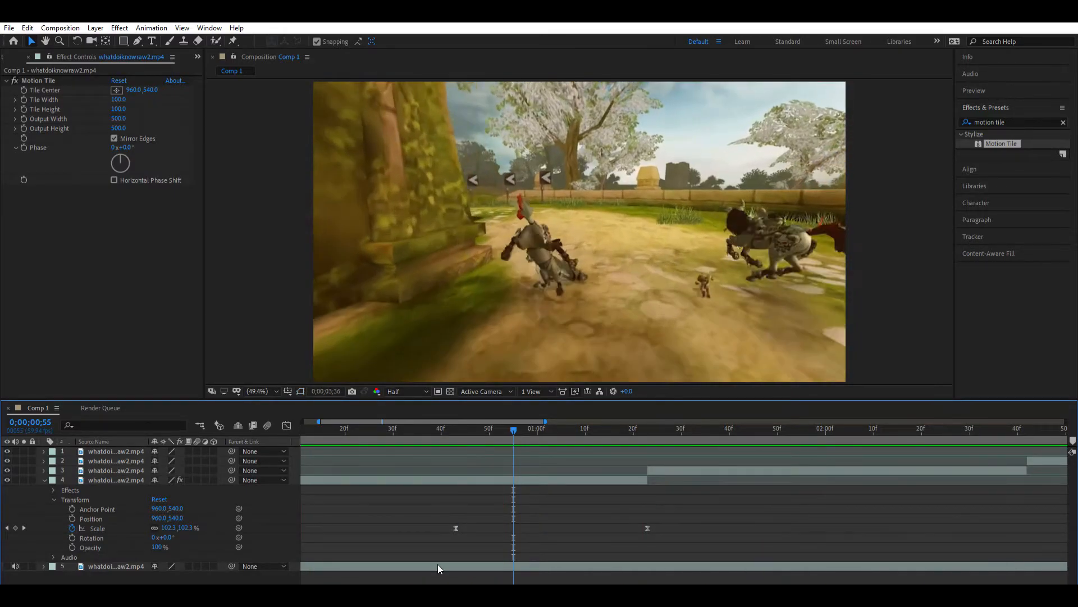
- Limit the work area to about 0;00;00;13 through 0;00;02;17 around the transition and play it back
left_click(524, 428)
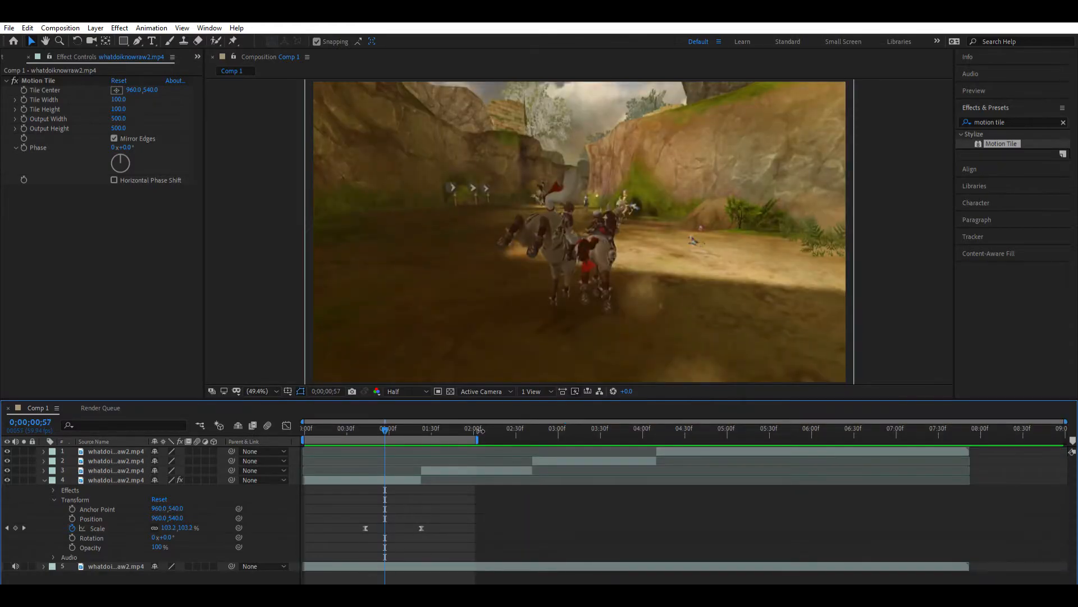
left_click_drag(478, 439, 1065, 439)
left_click_drag(419, 435, 365, 436)
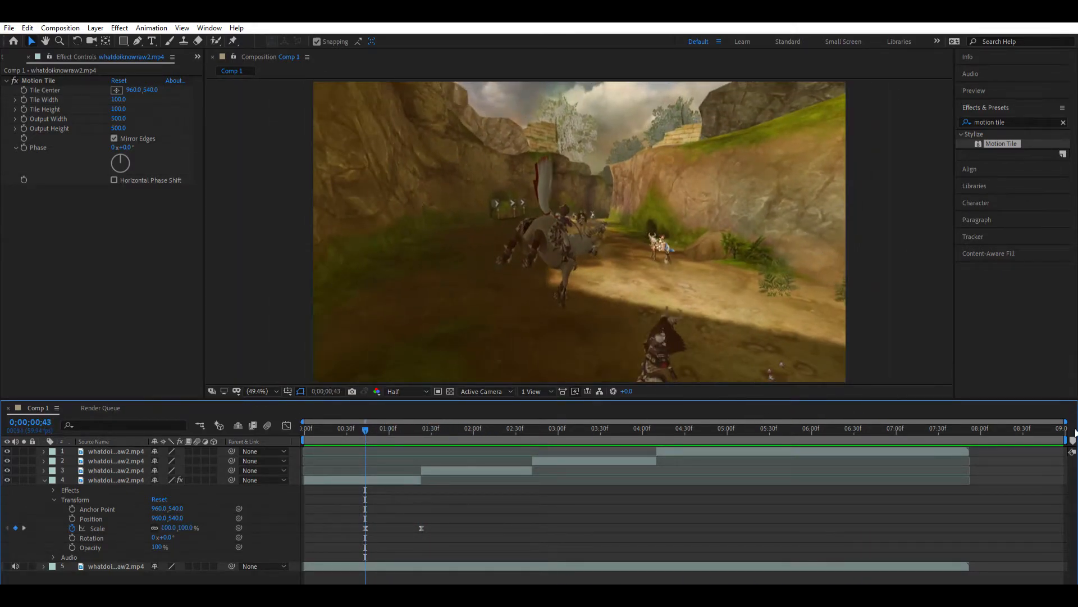
left_click_drag(306, 429, 326, 429)
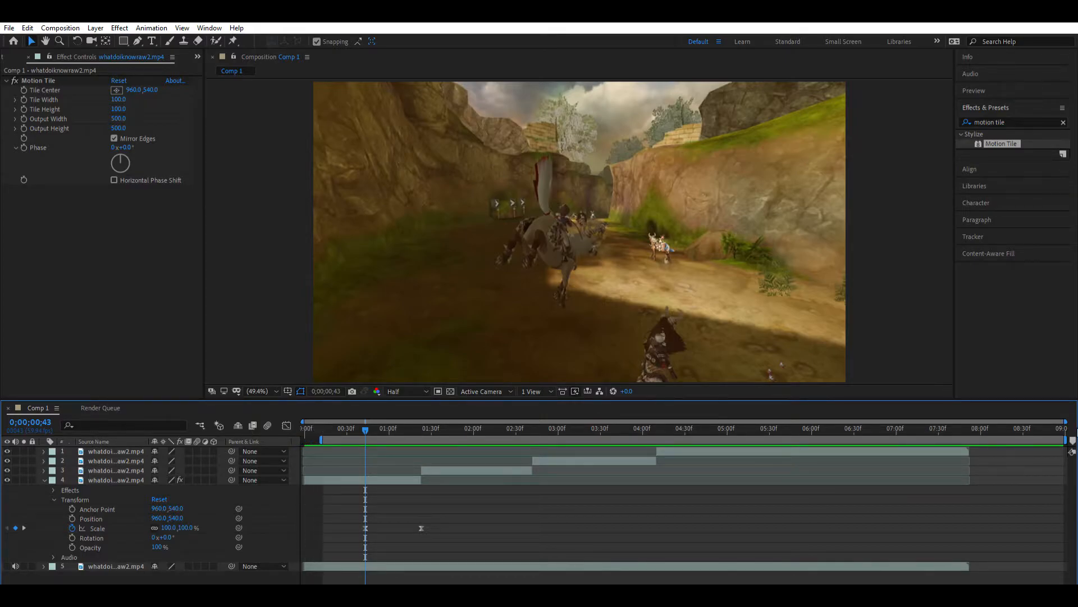
left_click_drag(1066, 440, 499, 443)
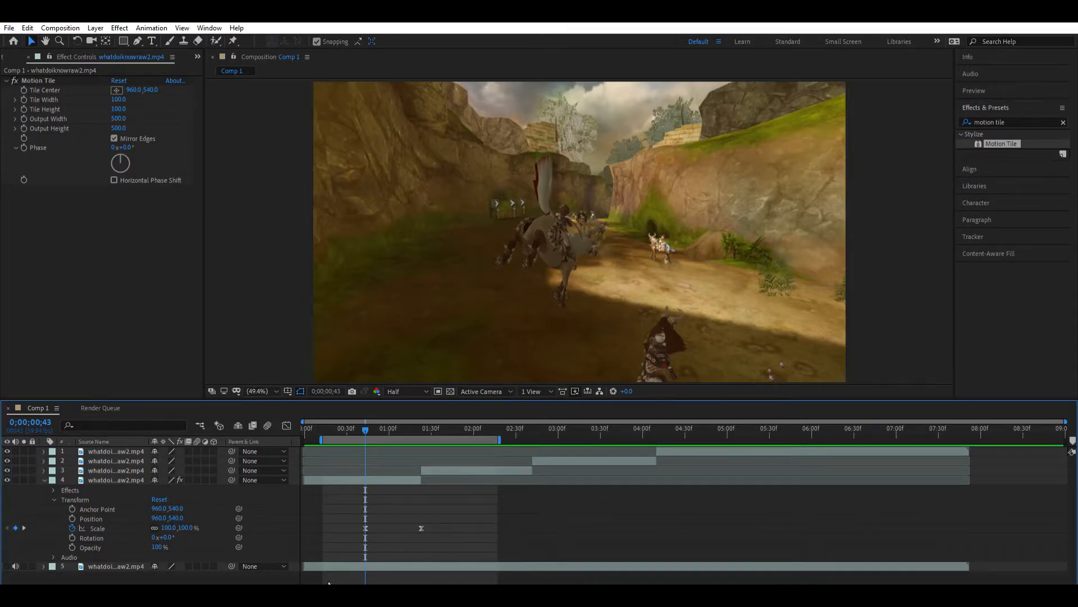
left_click_drag(315, 582, 331, 579)
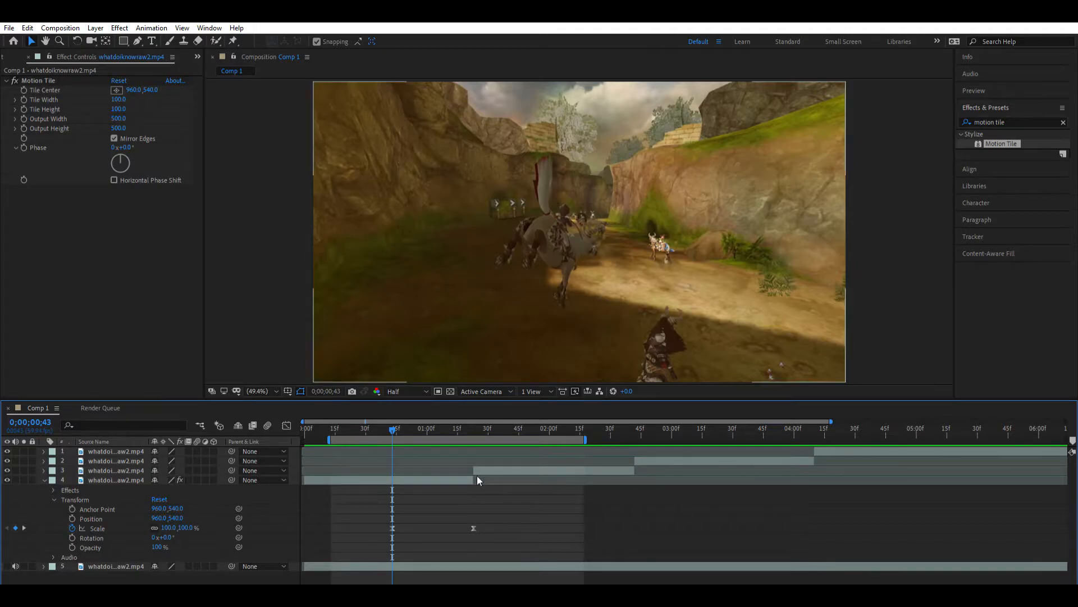
key("space")
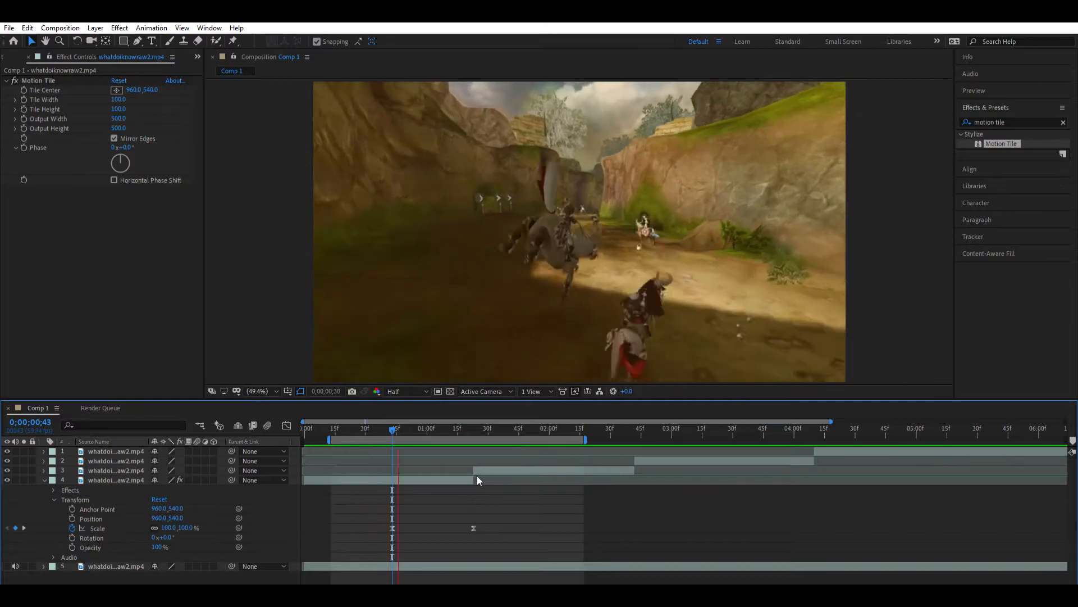
- Go to the second clip's first frame at 0;00;01;23 and collapse layer 4's properties
mouse_move(456, 421)
left_mouse_down()
mouse_move(475, 422)
mouse_move(431, 422)
mouse_move(474, 419)
left_mouse_up()
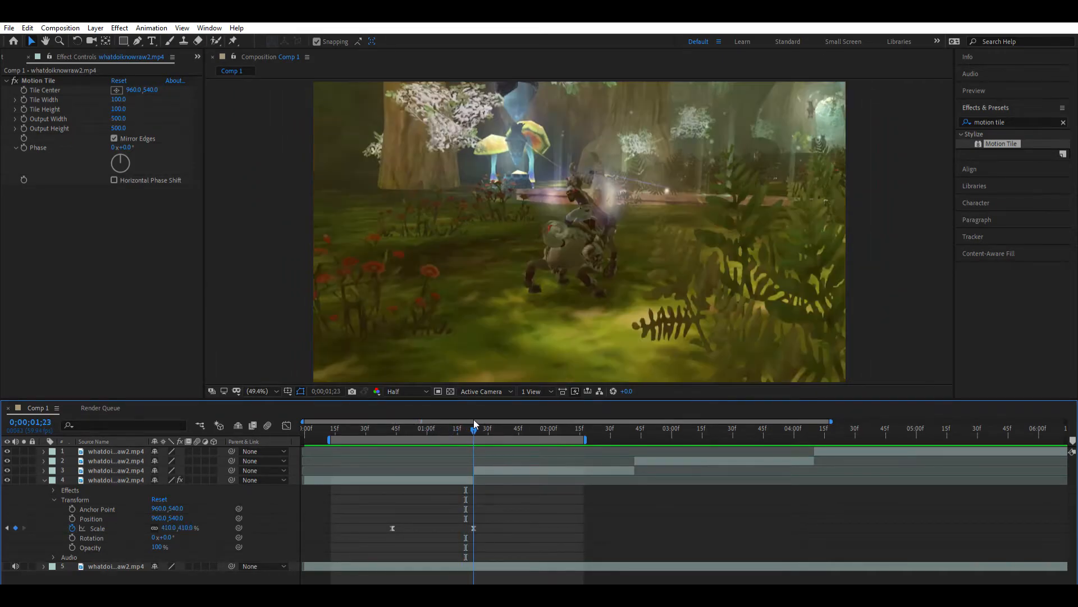
left_click(480, 466)
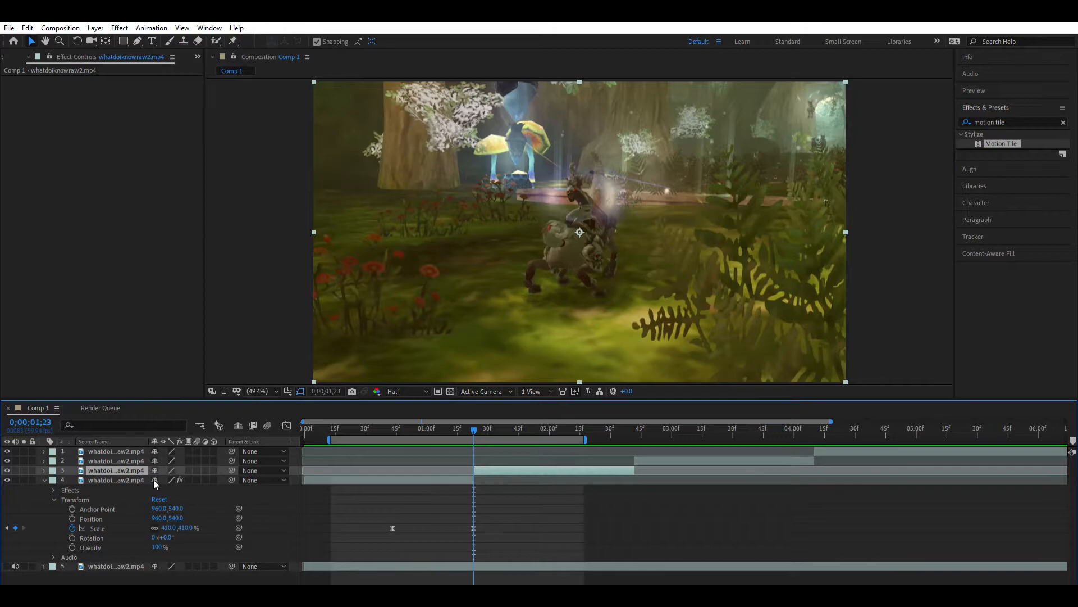
left_click(45, 479)
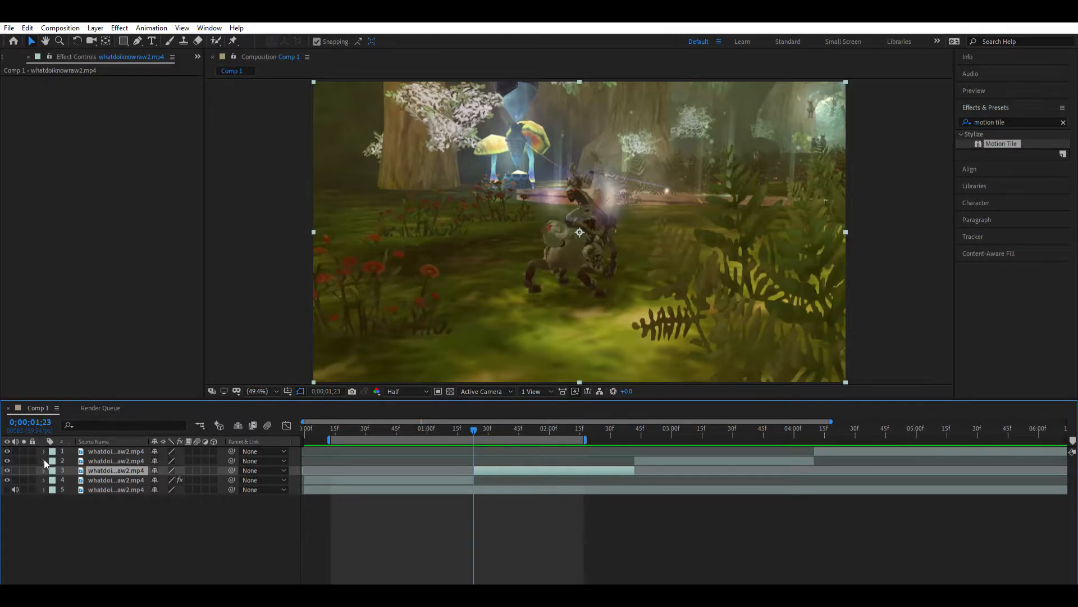
mouse_move(474, 427)
left_mouse_down()
mouse_move(455, 427)
mouse_move(474, 421)
left_mouse_up()
left_click(470, 479)
left_click(479, 470)
mouse_move(474, 427)
left_mouse_down()
mouse_move(452, 434)
mouse_move(474, 433)
left_mouse_up()
left_click(152, 524)
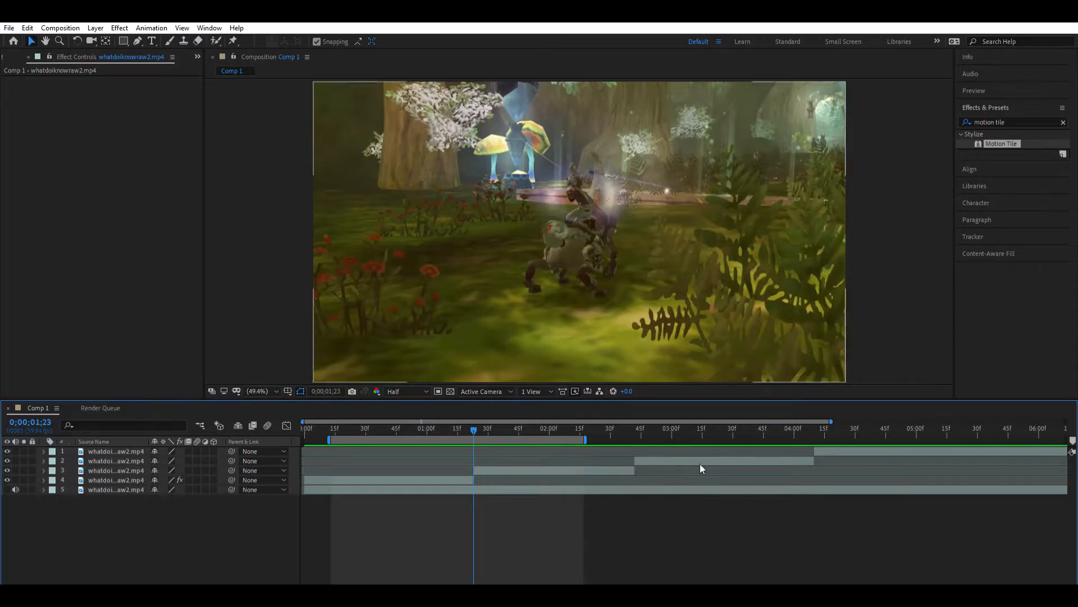
- Apply the Motion Tile effect to the second clip on layer 3
left_click(996, 133)
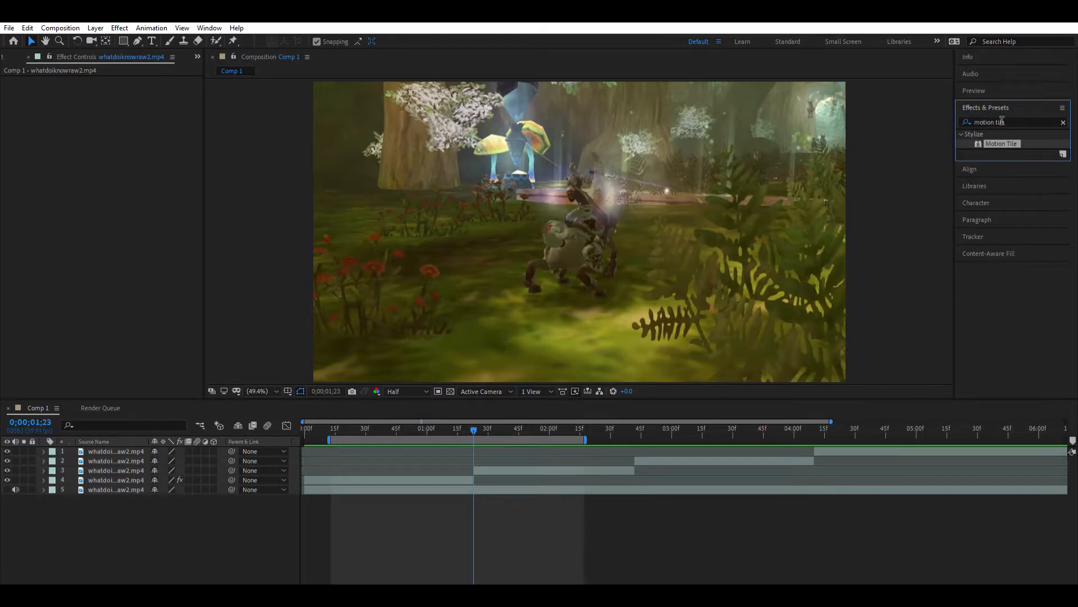
left_click_drag(1013, 143, 504, 456)
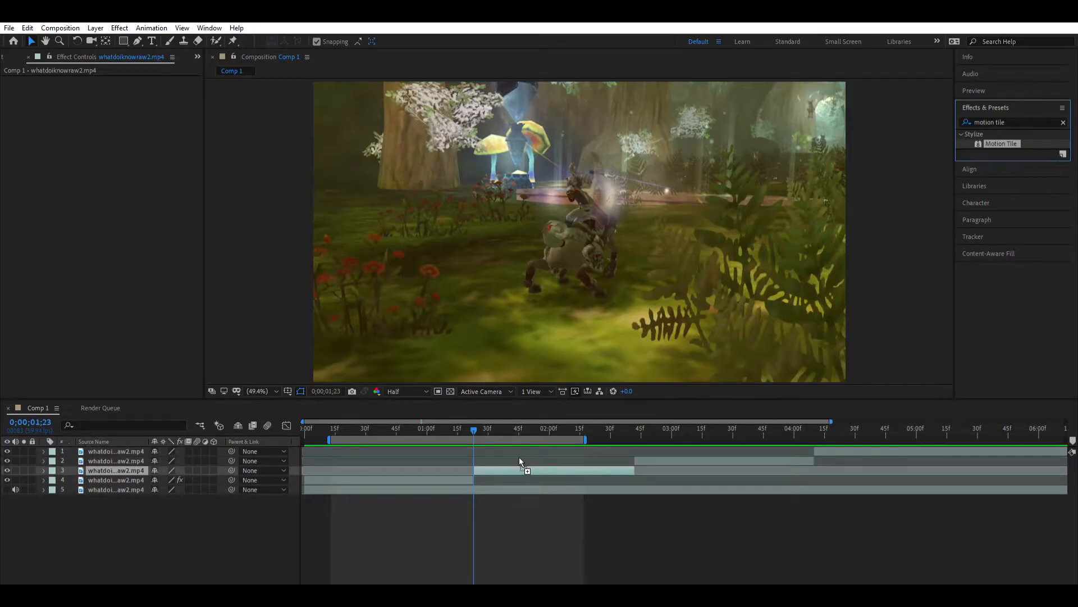
left_click_drag(521, 459, 521, 459)
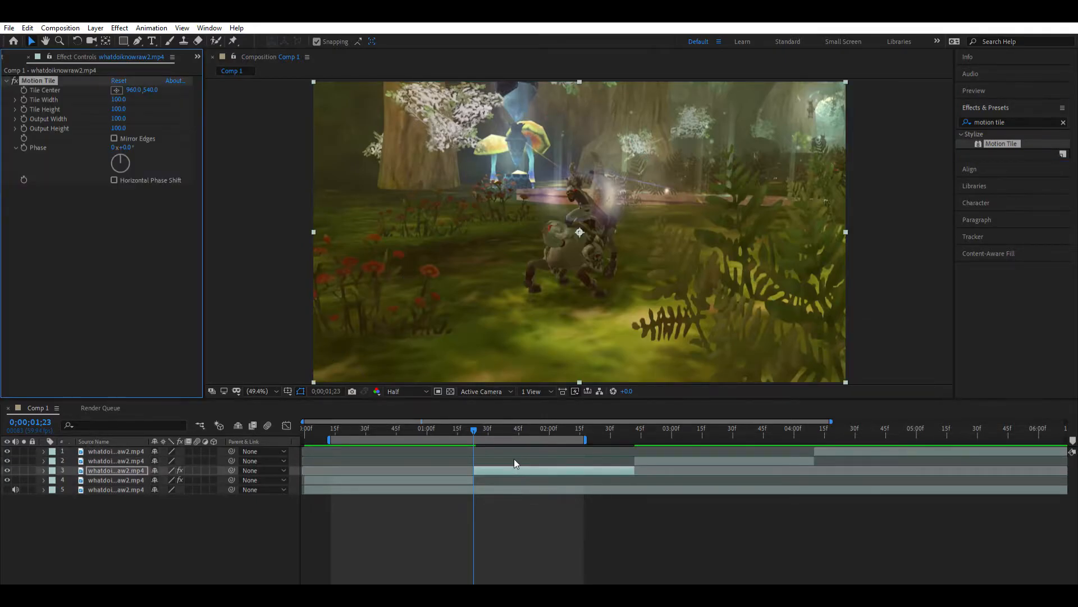
- Set layer 3's Motion Tile output width and output height to 500 and turn on Mirror Edges
left_click(119, 119)
type("500")
key("Return")
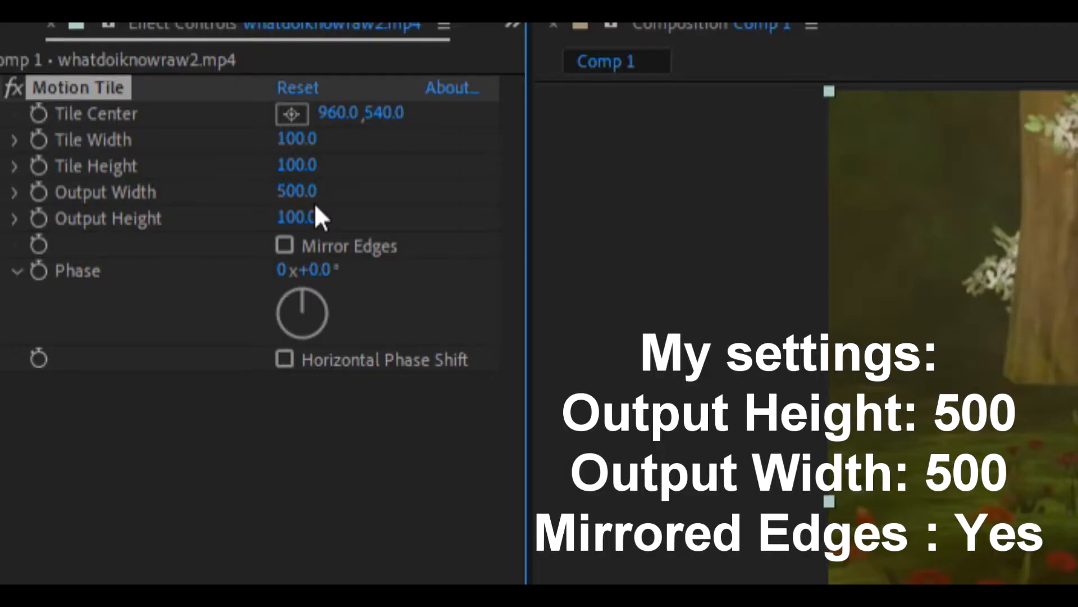
left_click(315, 207)
type("500")
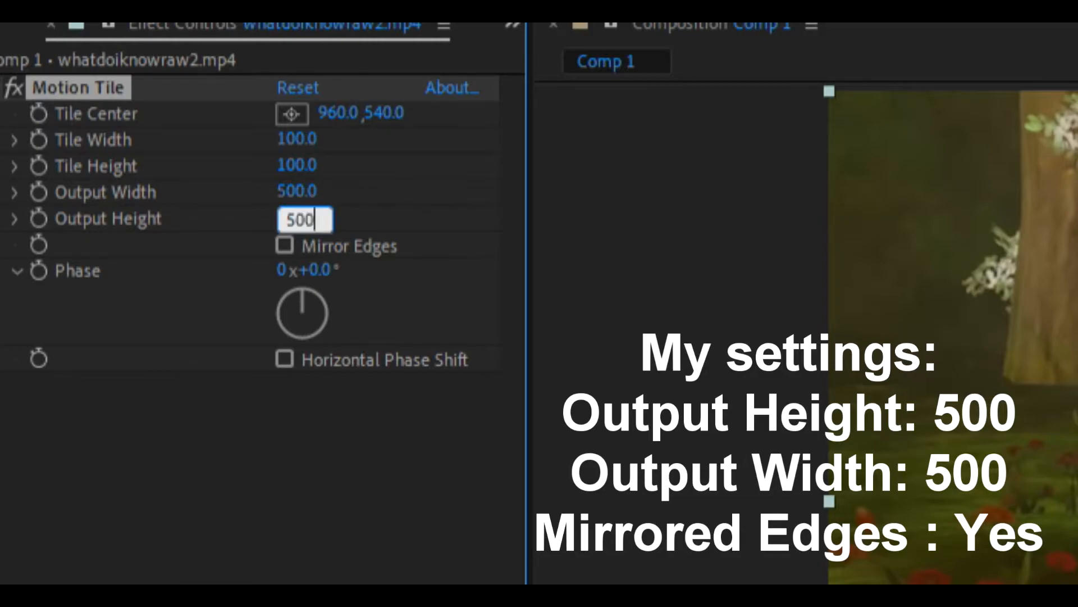
key("Return")
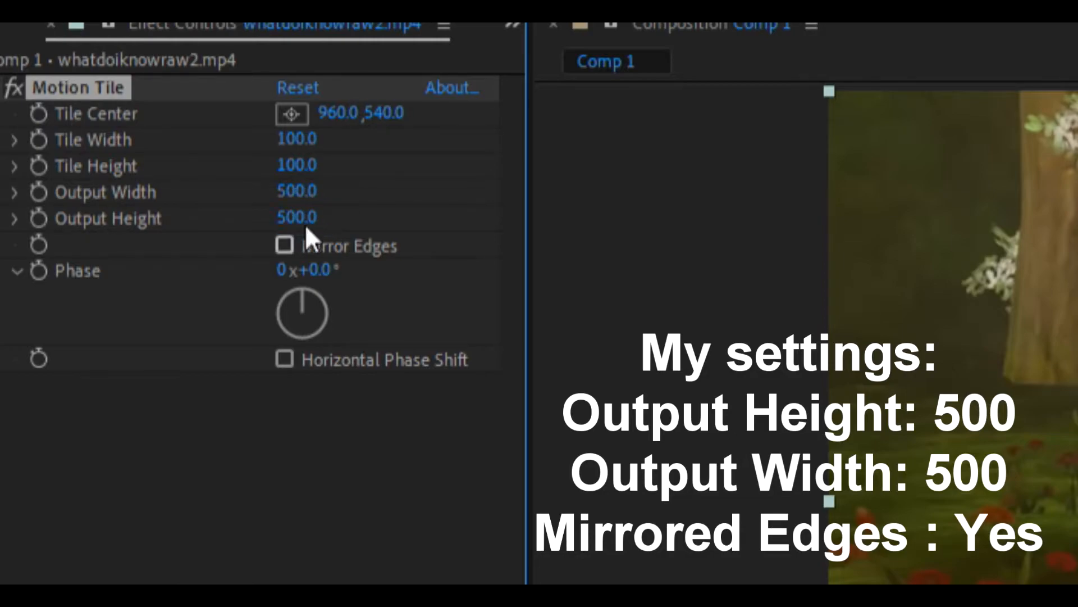
left_click(286, 244)
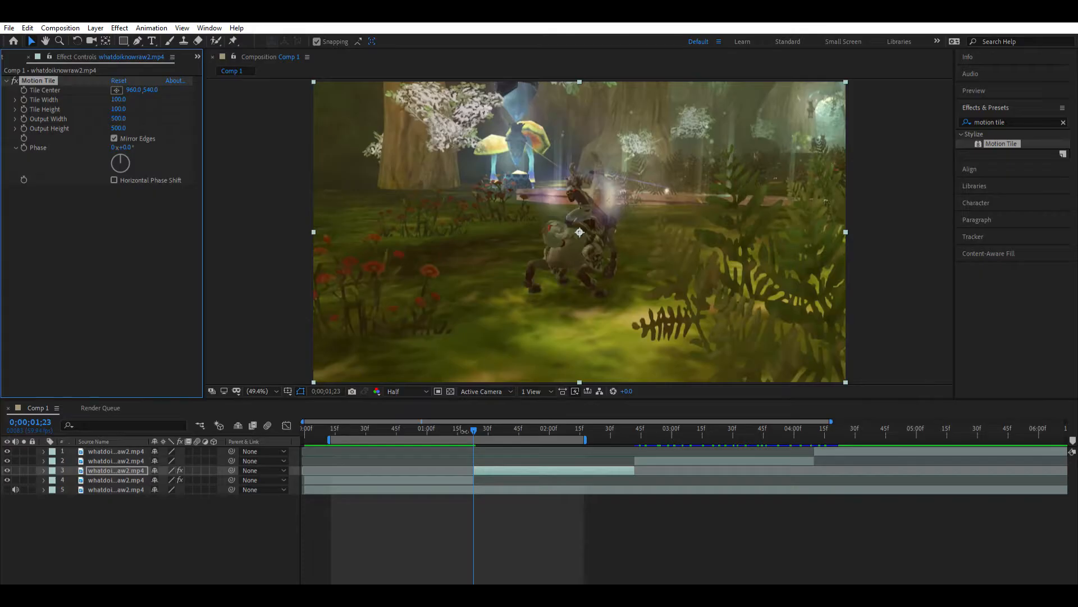
- Reveal layer 3's transform properties and start animating its Scale with a keyframe at 0;00;01;23
left_click(43, 470)
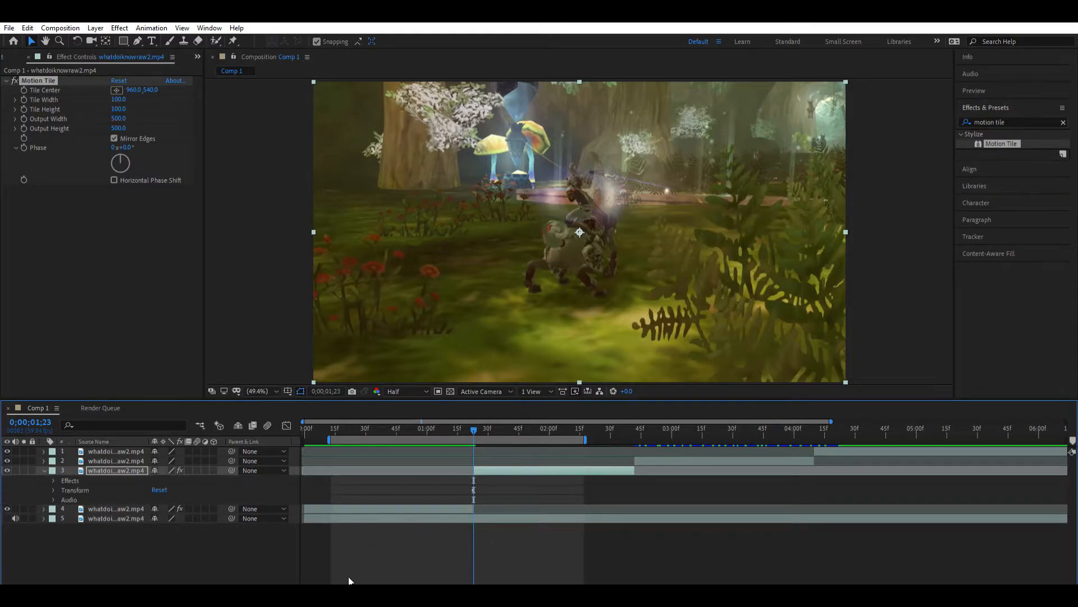
left_click_drag(330, 586, 333, 580)
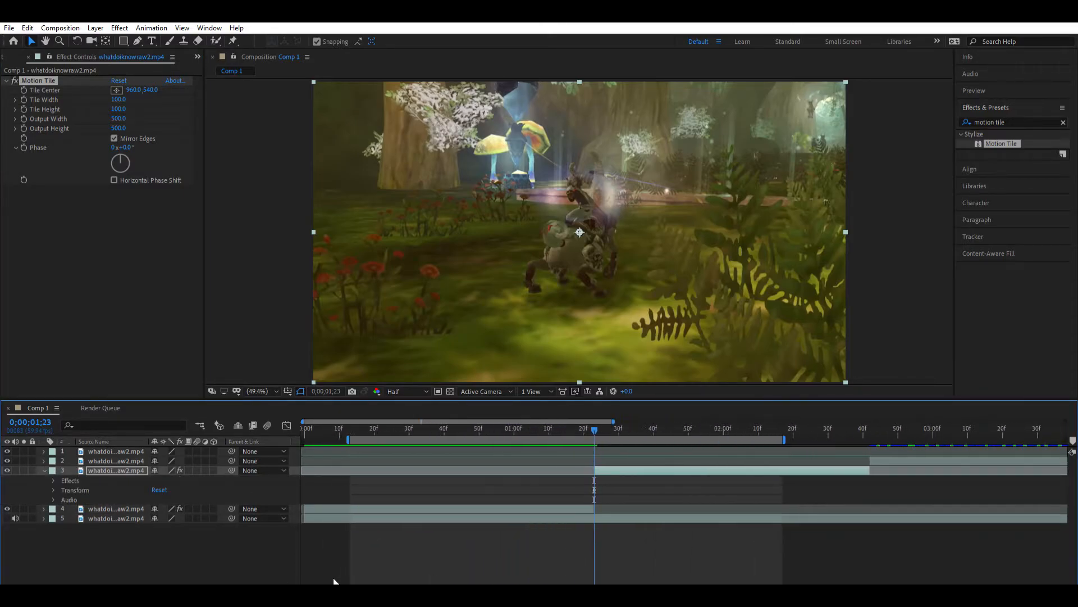
left_click(596, 480)
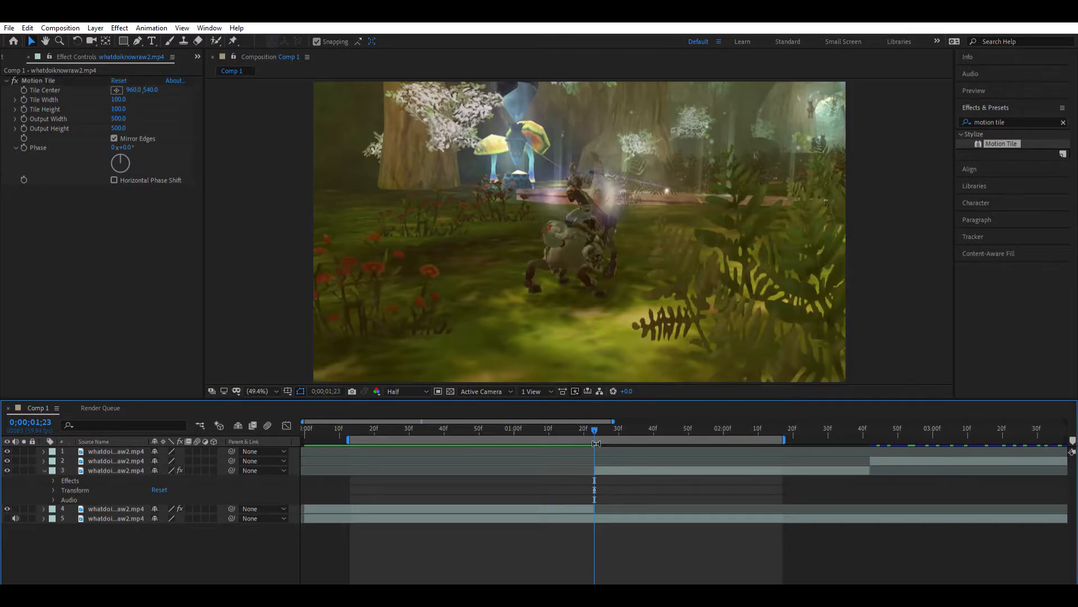
left_click_drag(598, 419, 598, 419)
left_click(597, 461)
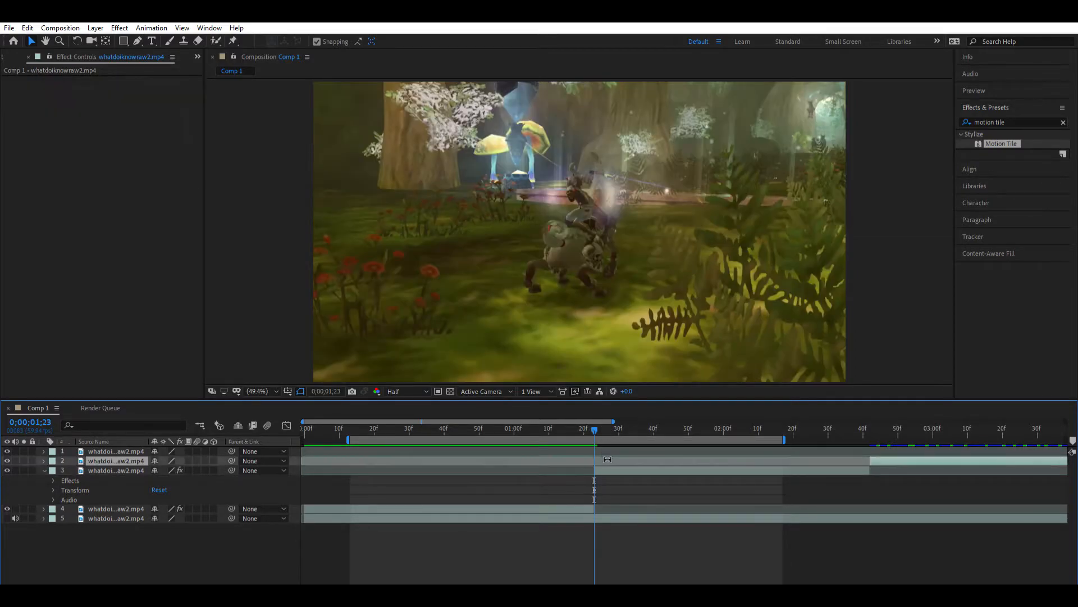
left_click(595, 470)
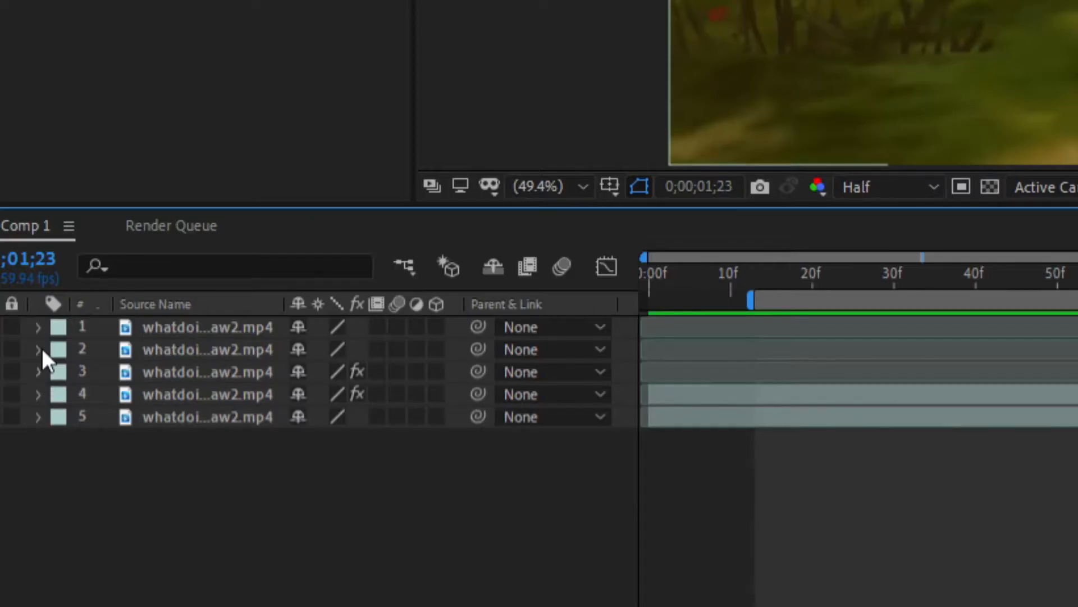
left_click(44, 471)
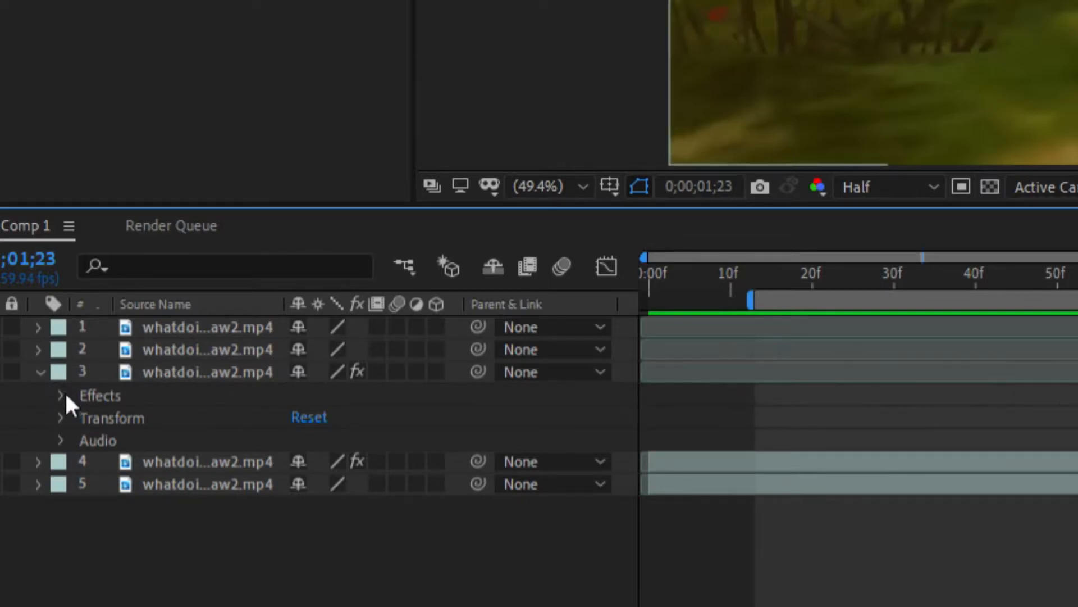
left_click(60, 418)
left_click(104, 484)
left_click(165, 485)
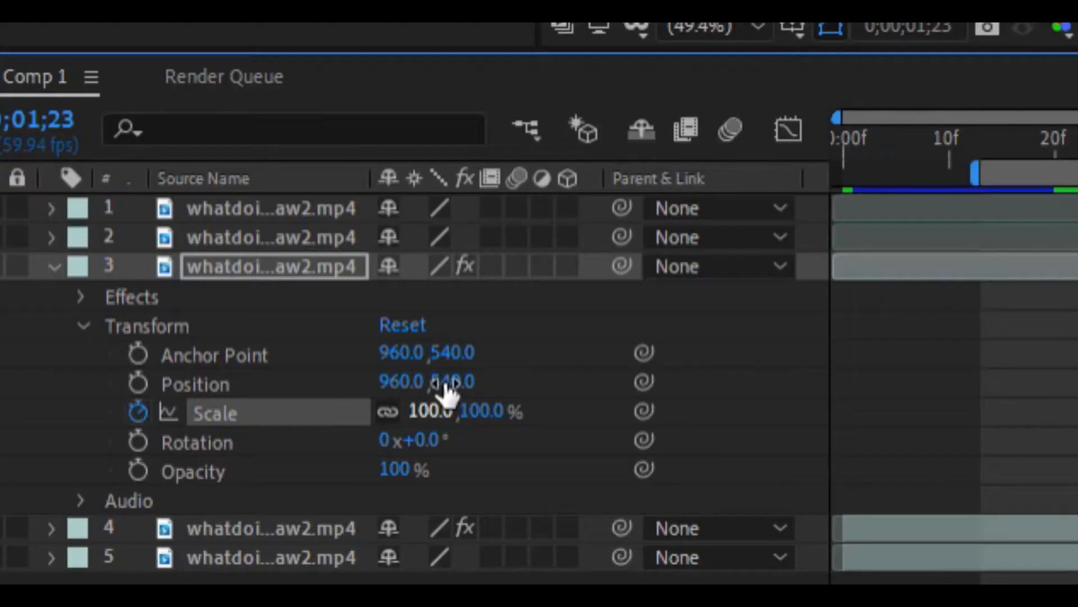
- Set layer 3's Scale to 27% at 0;00;01;23 and move the playhead to 0;00;02;06
left_click_drag(171, 515, 135, 511)
left_click_drag(327, 388, 325, 390)
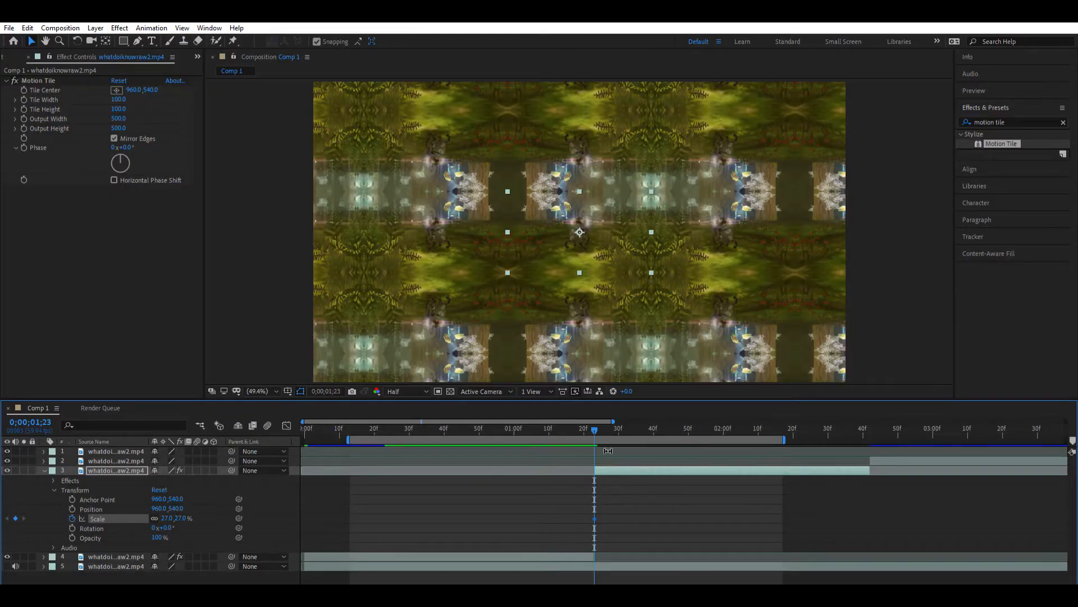
left_click_drag(594, 424, 743, 425)
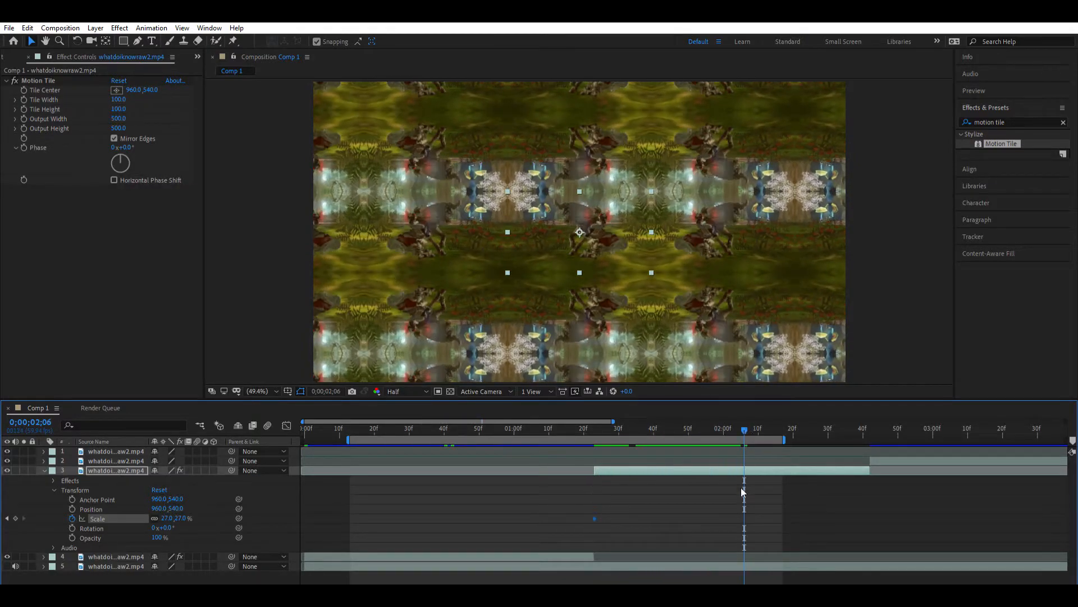
- Extend the work area just past layer 3's end and reset layer 3's Scale to 100% at 0;00;02;08
left_click(687, 475)
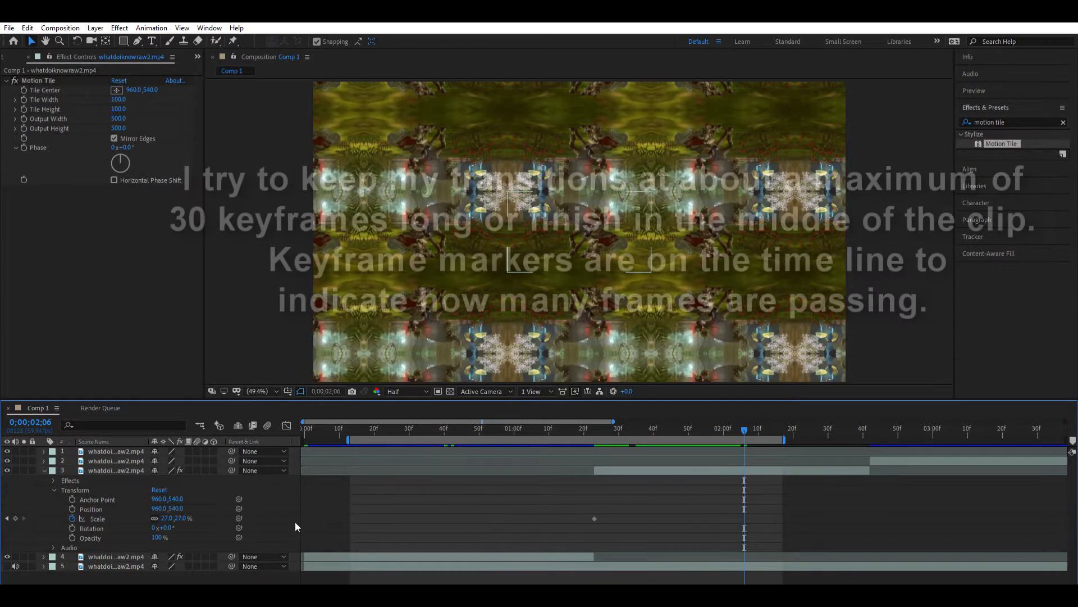
left_click_drag(743, 419, 739, 419)
left_click_drag(718, 499, 763, 517)
left_click_drag(716, 509, 750, 527)
left_click(722, 501)
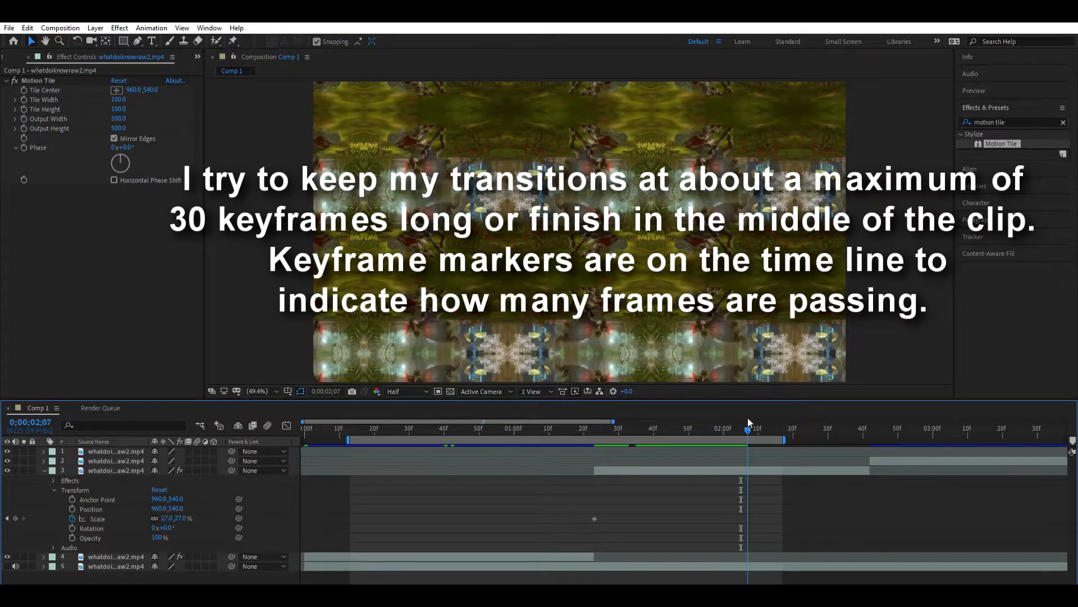
left_click_drag(747, 417, 879, 440)
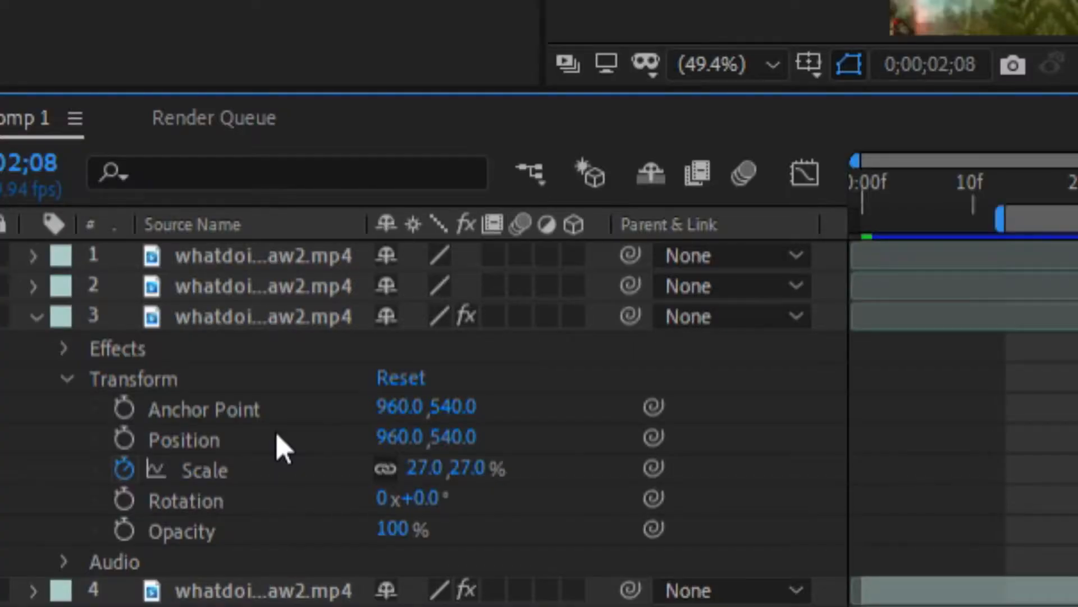
right_click(278, 466)
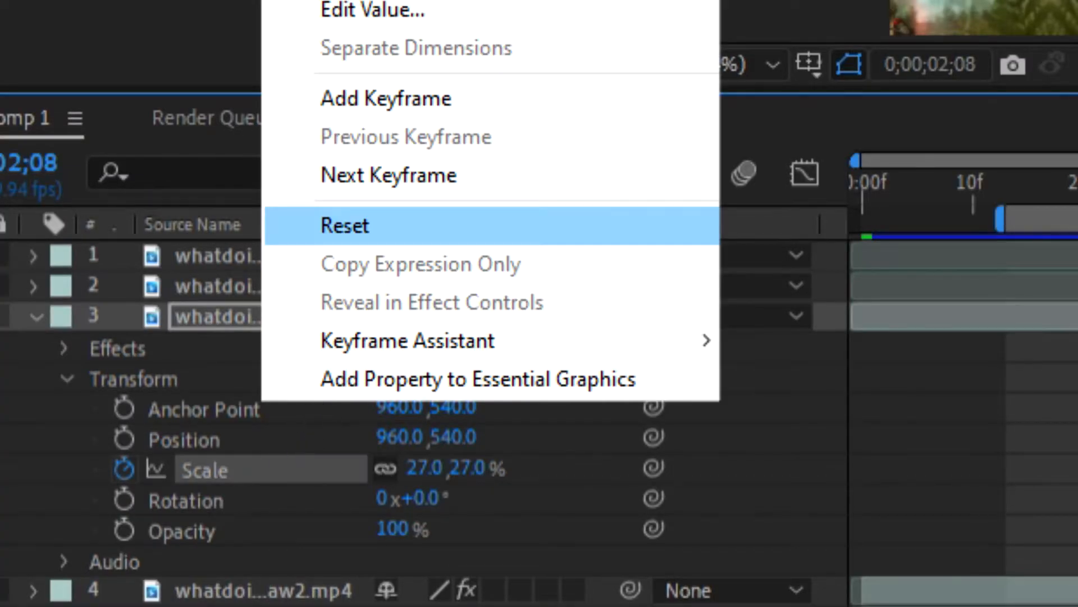
left_click(345, 225)
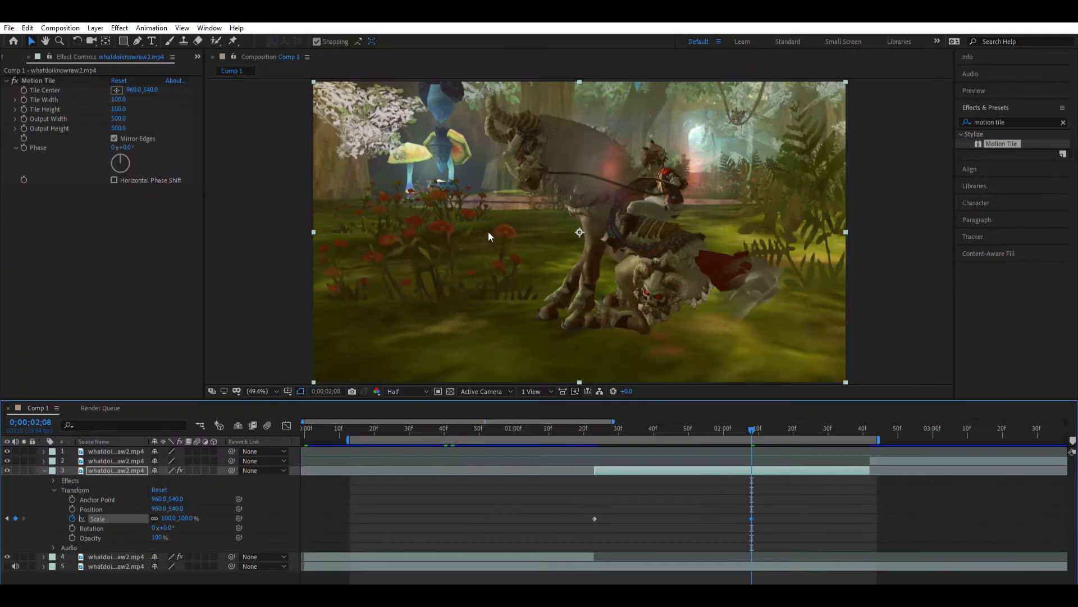
- Apply Easy Ease to both of layer 3's Scale keyframes
left_click_drag(754, 426, 669, 426)
left_click_drag(689, 388, 762, 399)
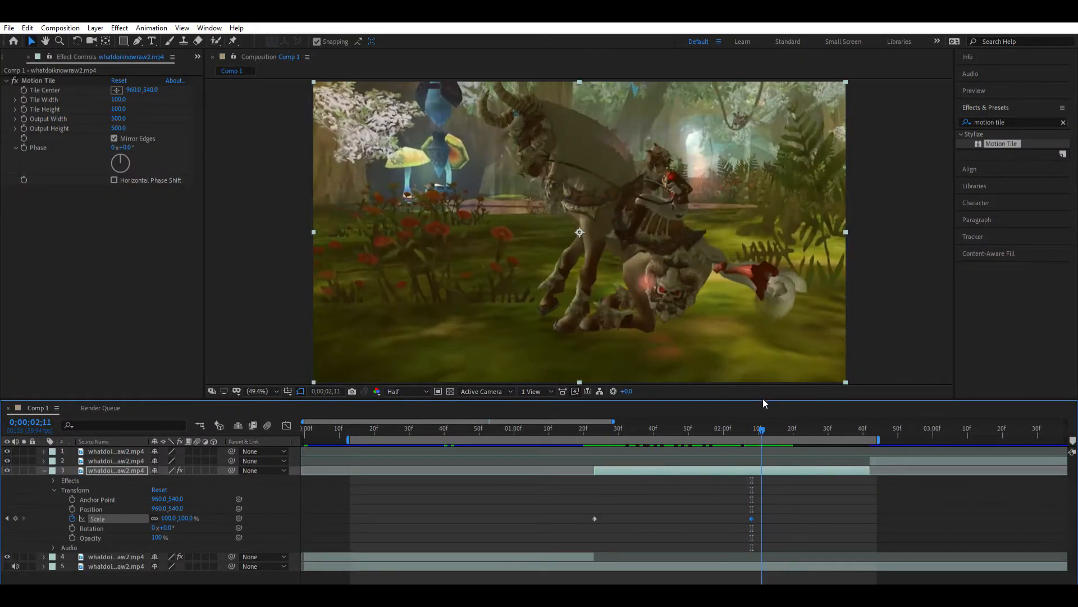
left_click_drag(800, 497, 578, 517)
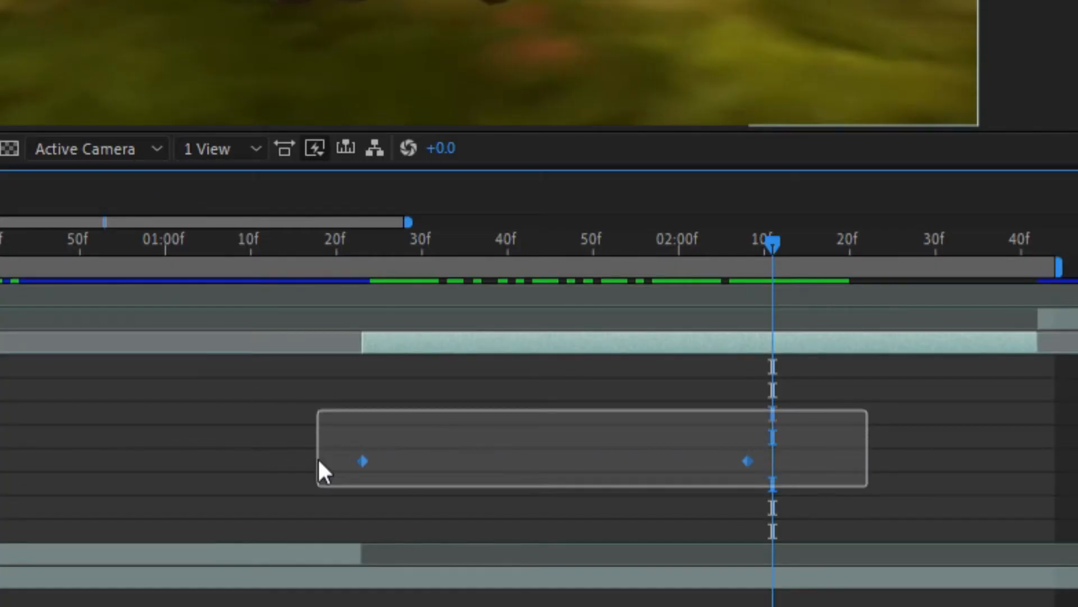
left_click_drag(317, 457, 319, 455)
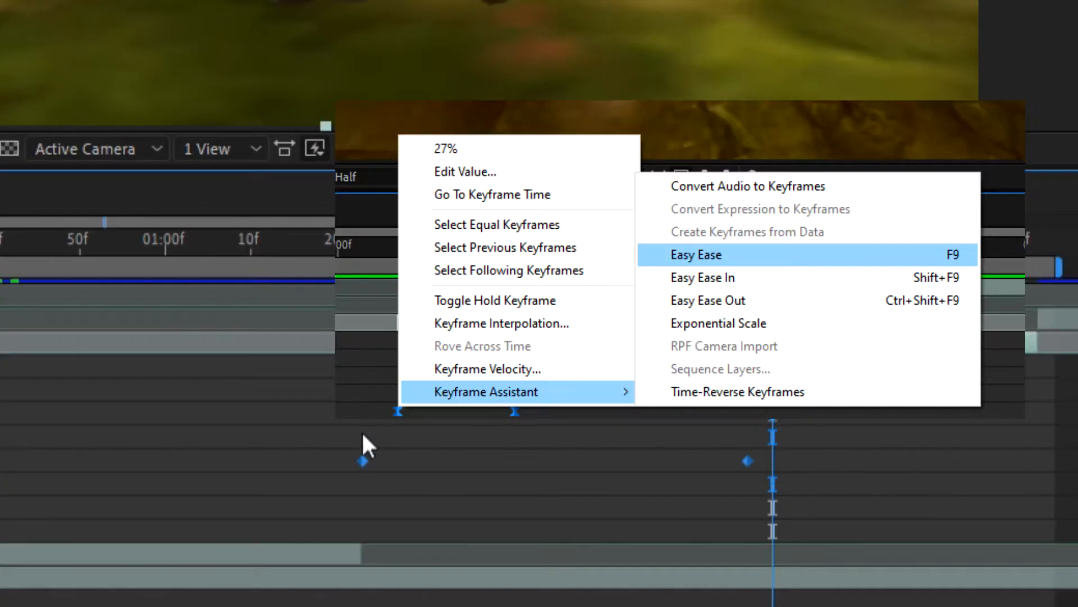
key("F9")
- Shape layer 3's Scale value curve to rise steeply from the first keyframe and level off gradually into the second
left_click(467, 440)
left_click(363, 461)
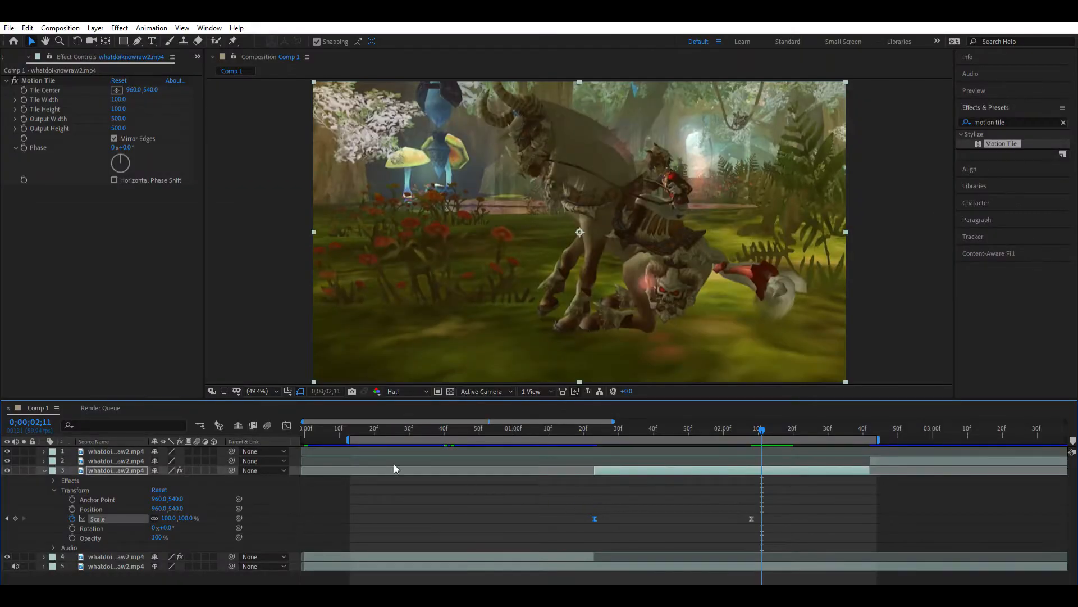
left_click(287, 425)
left_click_drag(647, 559, 565, 508)
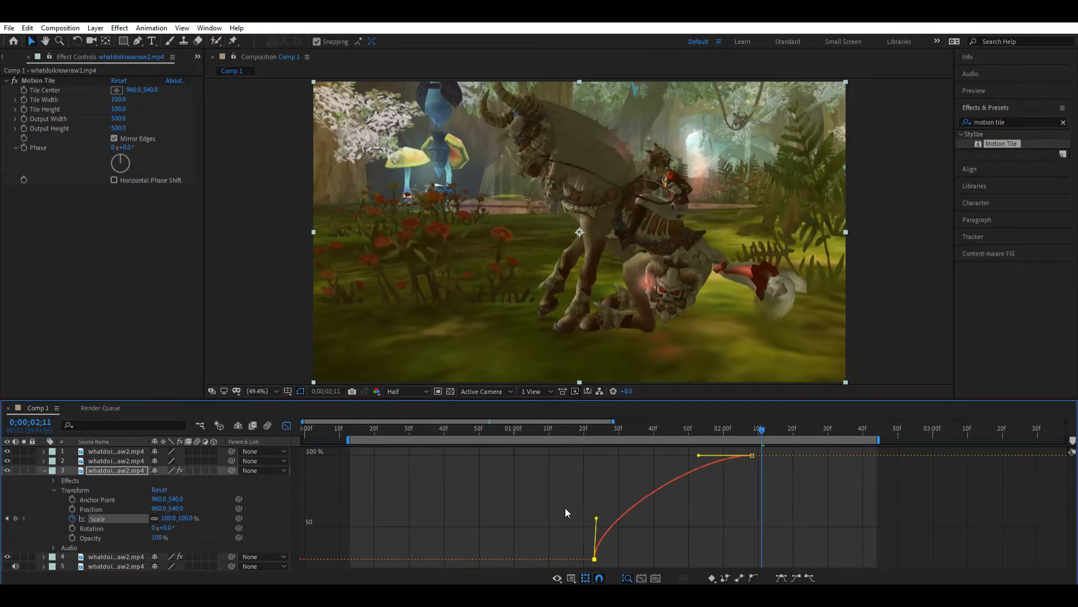
left_click_drag(699, 454, 534, 450)
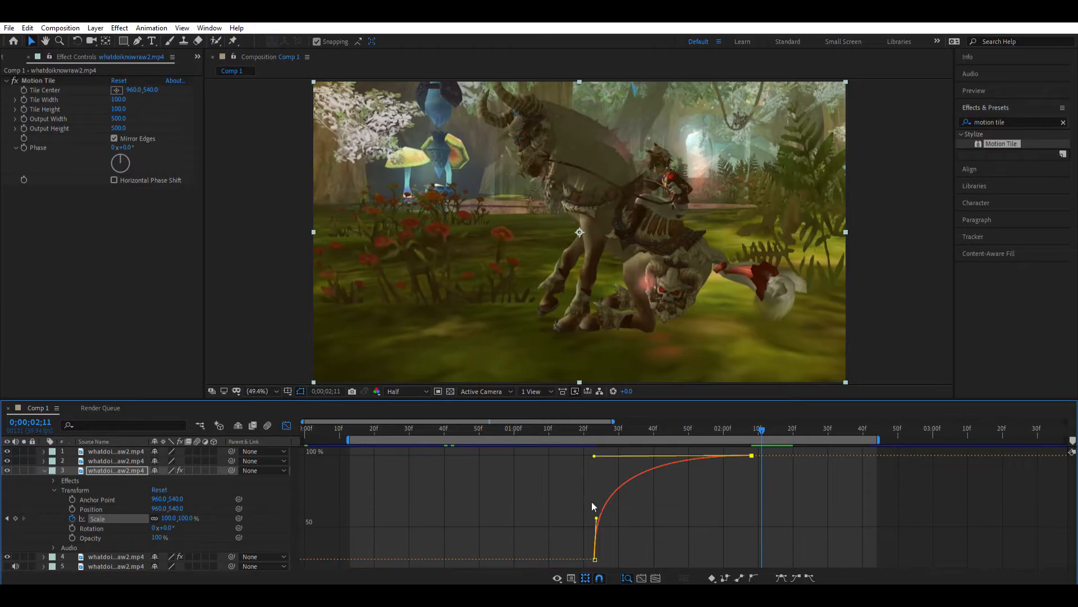
left_click_drag(596, 518, 596, 506)
- Steepen the start of layer 3's Scale curve further, scrub through the transition and return to the keyframe view
left_click_drag(500, 421, 572, 426)
left_click_drag(615, 426, 700, 427)
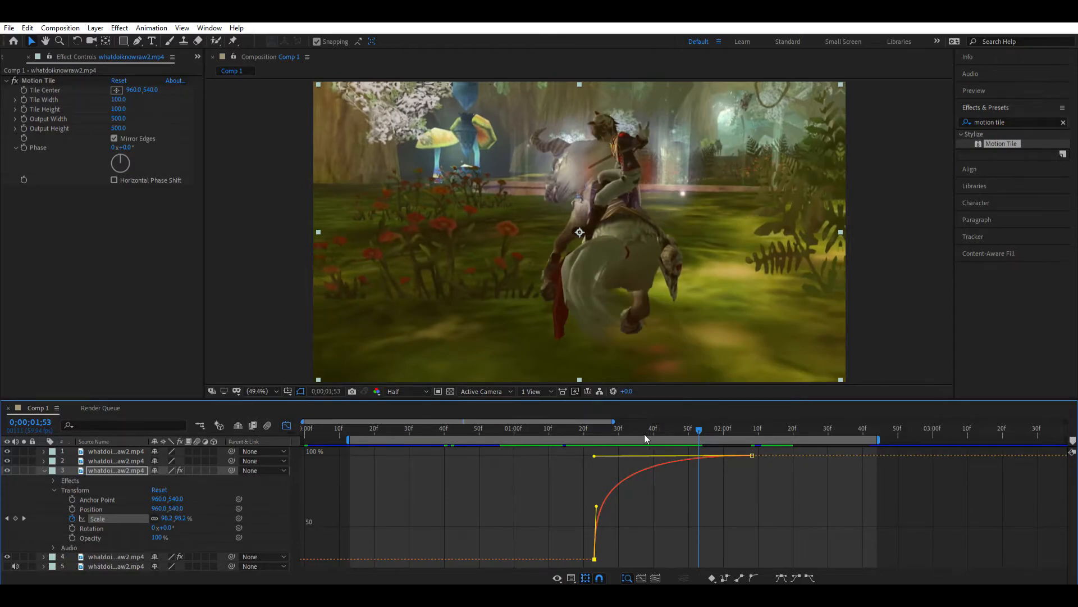
left_click(587, 426)
left_click_drag(588, 422, 595, 417)
left_click_drag(596, 494, 593, 487)
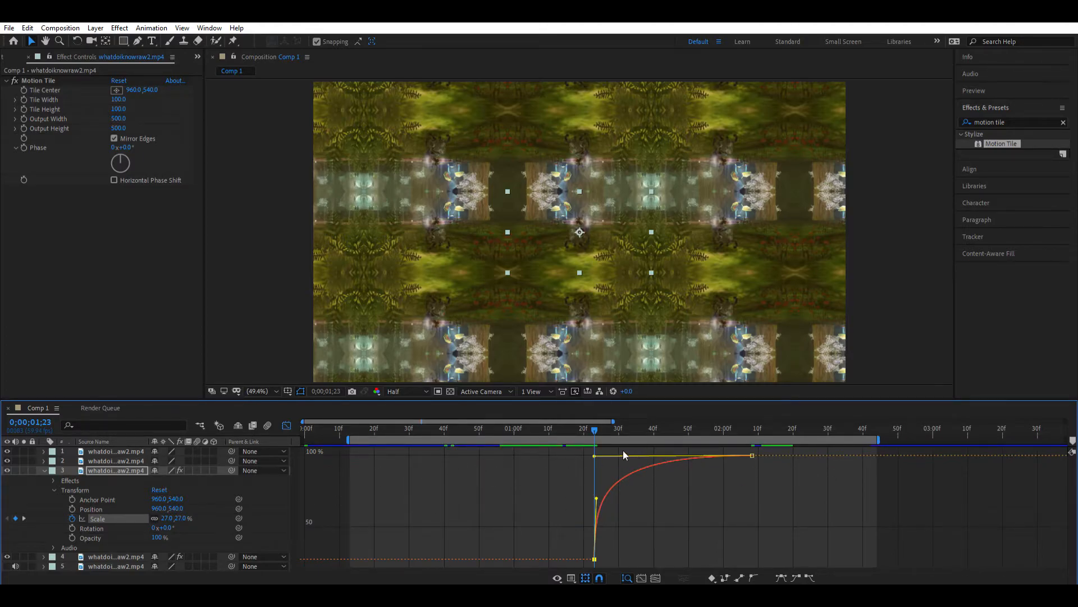
left_click_drag(593, 413, 607, 460)
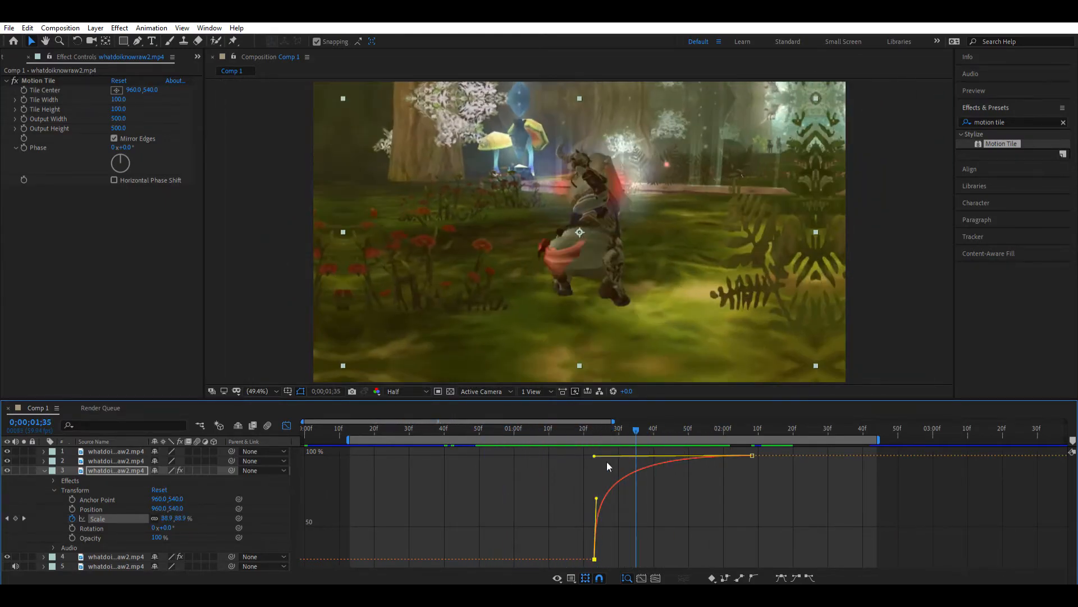
left_click(286, 425)
left_click(658, 516)
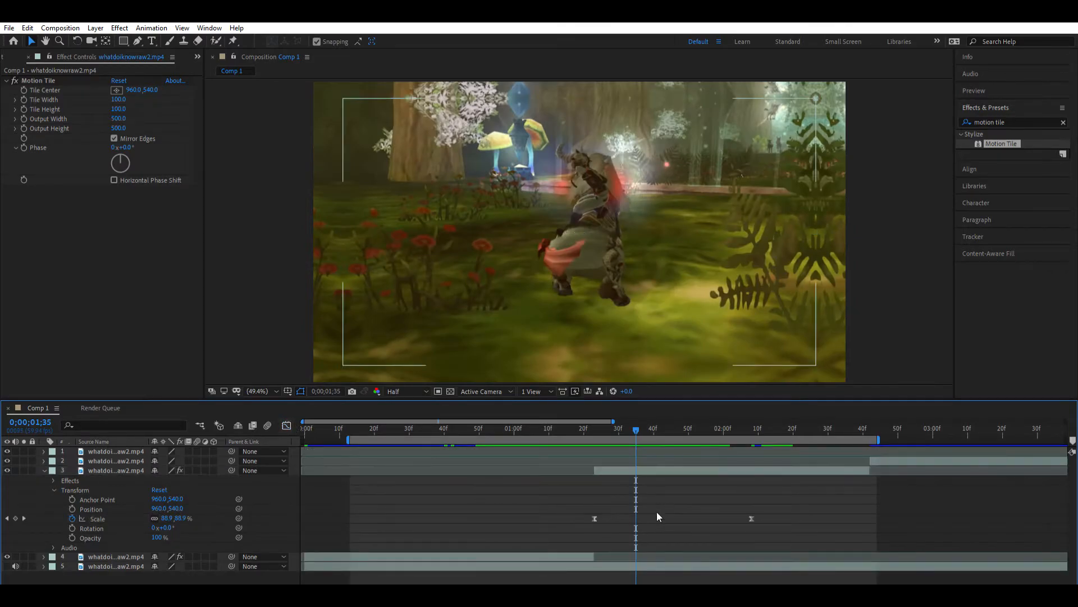
- Play back the zoom transition between layers 4 and 3 and scrub around the cut
key("space")
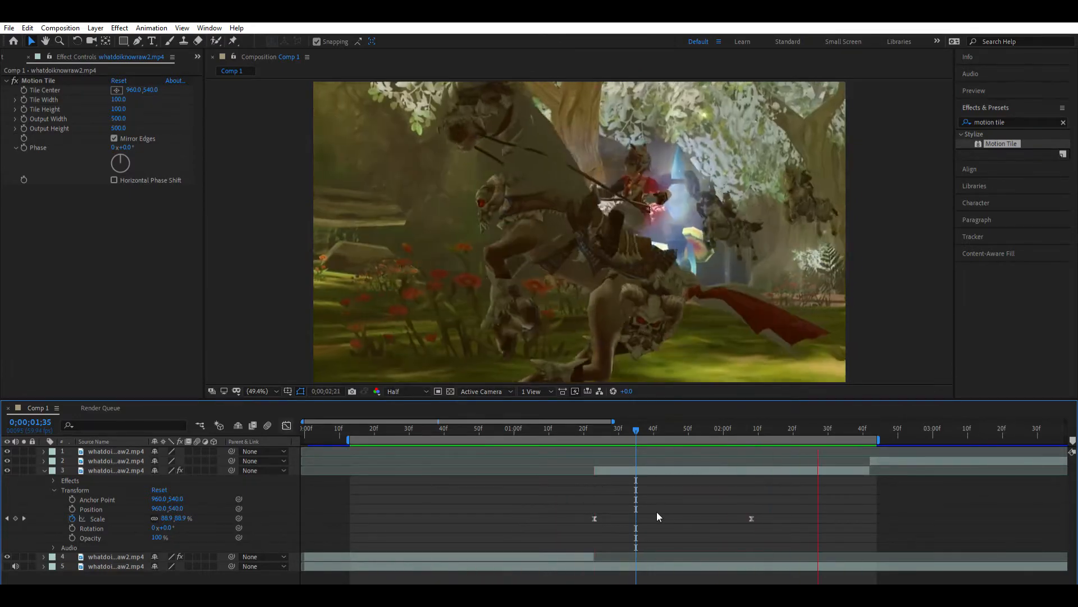
key("space")
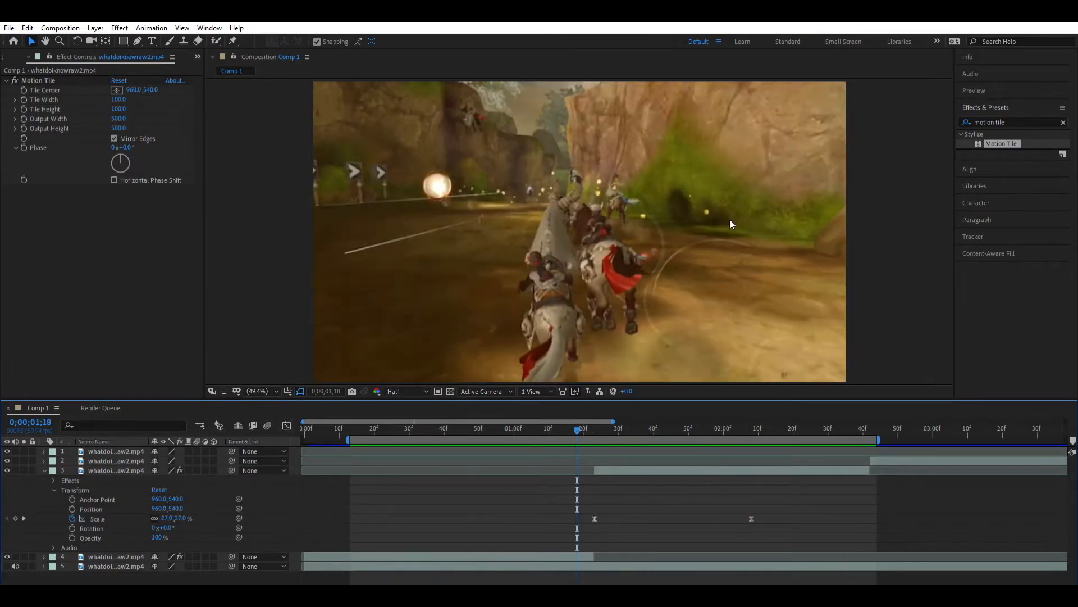
key("space")
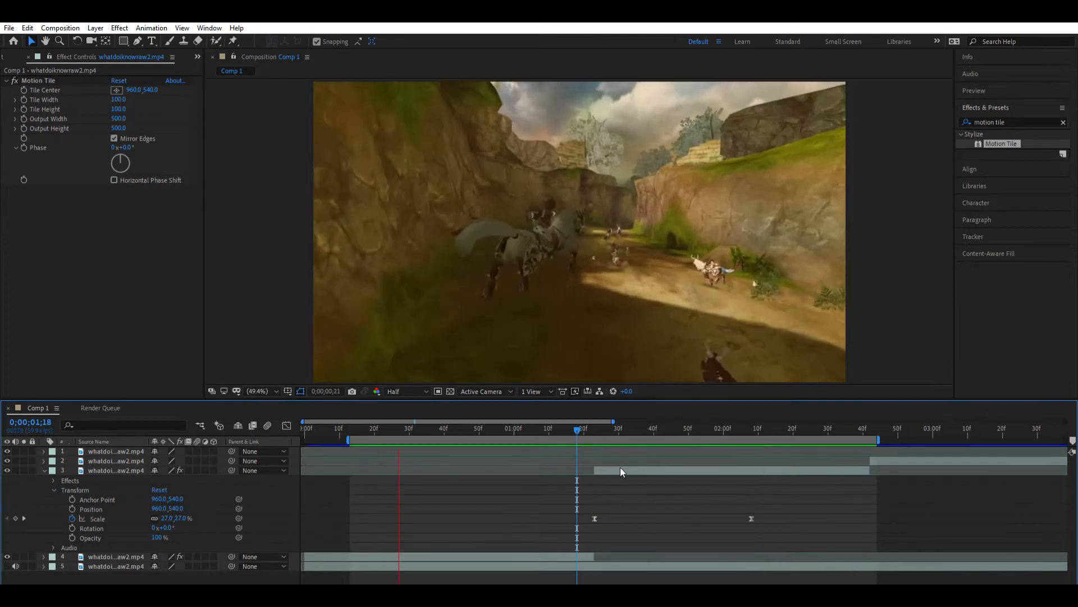
left_click(595, 423)
left_click_drag(595, 419, 578, 419)
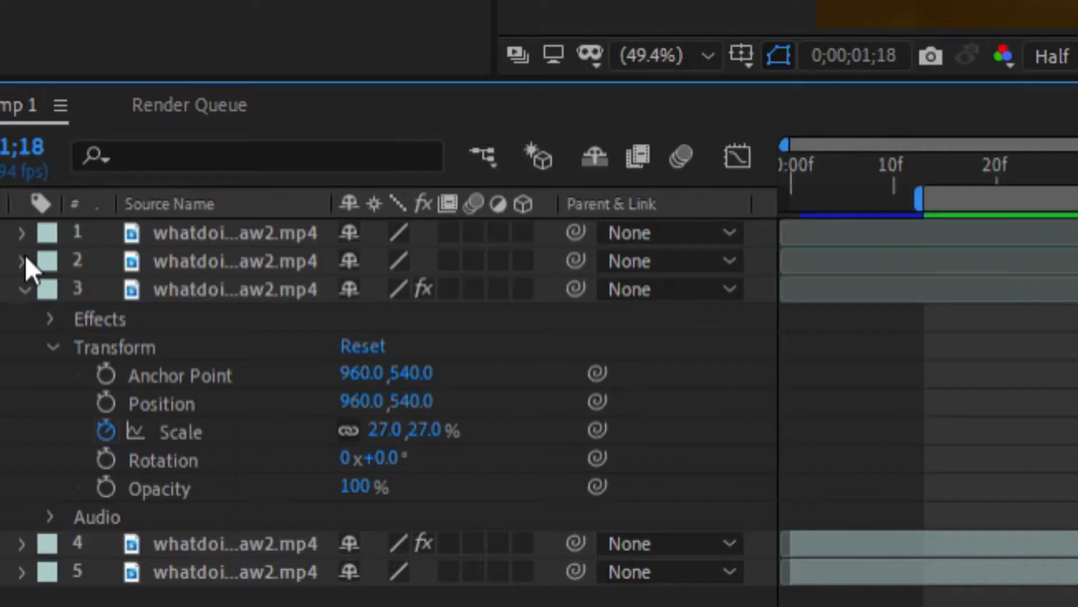
- Collapse layer 3's properties and enable motion blur on layers 3 and 4 and for the composition
left_click(43, 470)
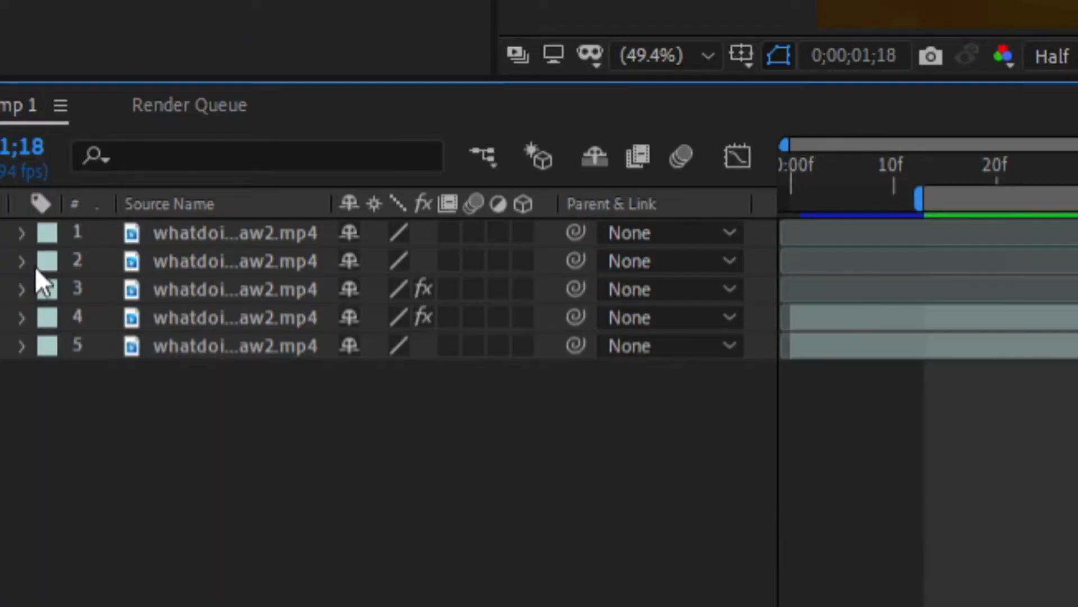
left_click(225, 314)
left_click(224, 287)
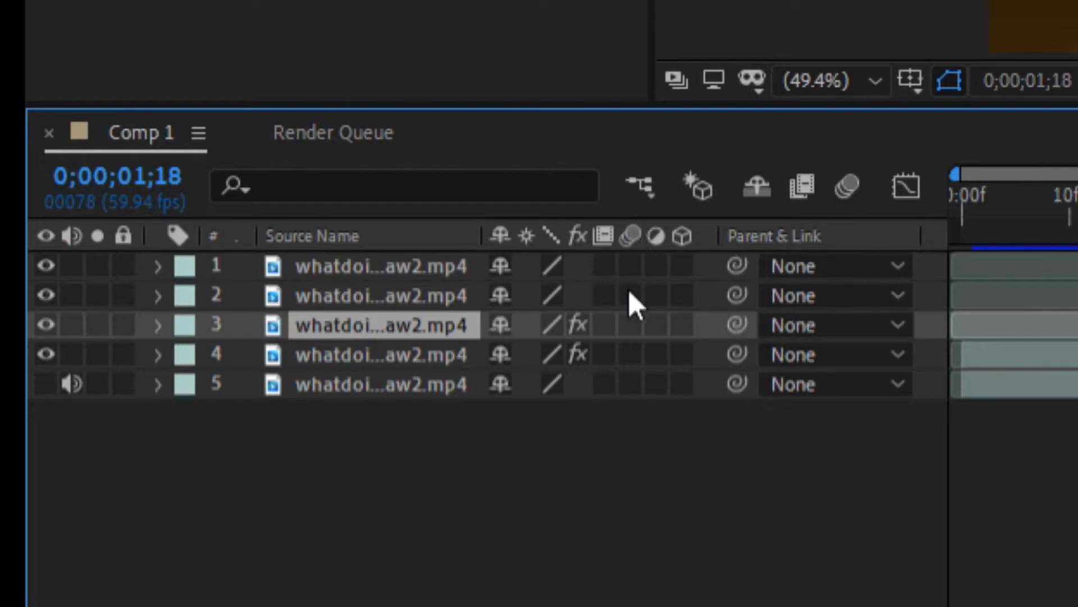
left_click(629, 323)
left_click(629, 355)
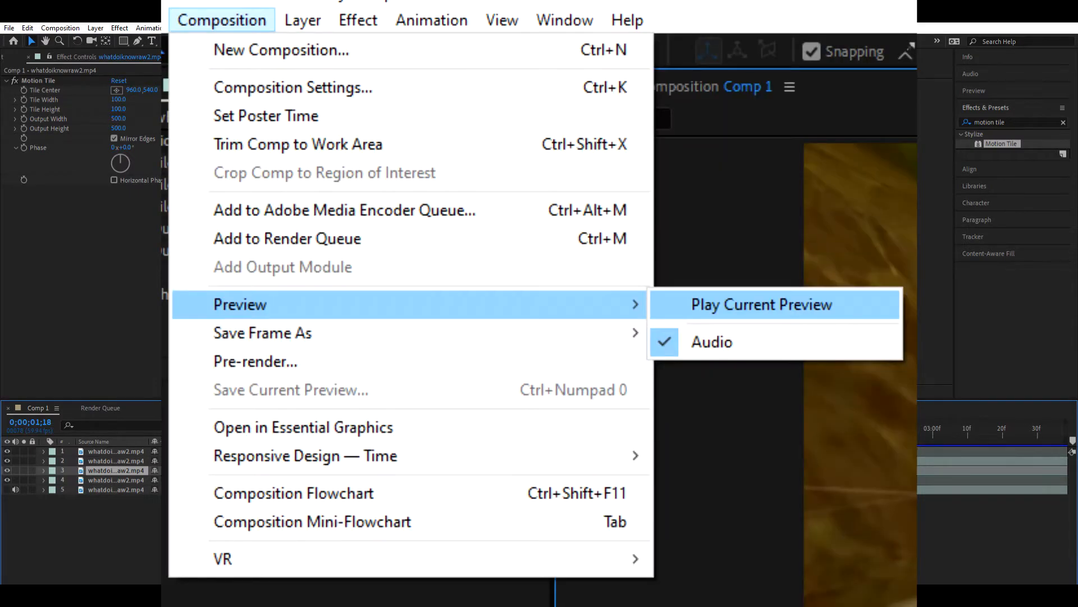
- Play the current composition preview to check the zoom transition with motion blur
left_click(61, 28)
left_click(393, 191)
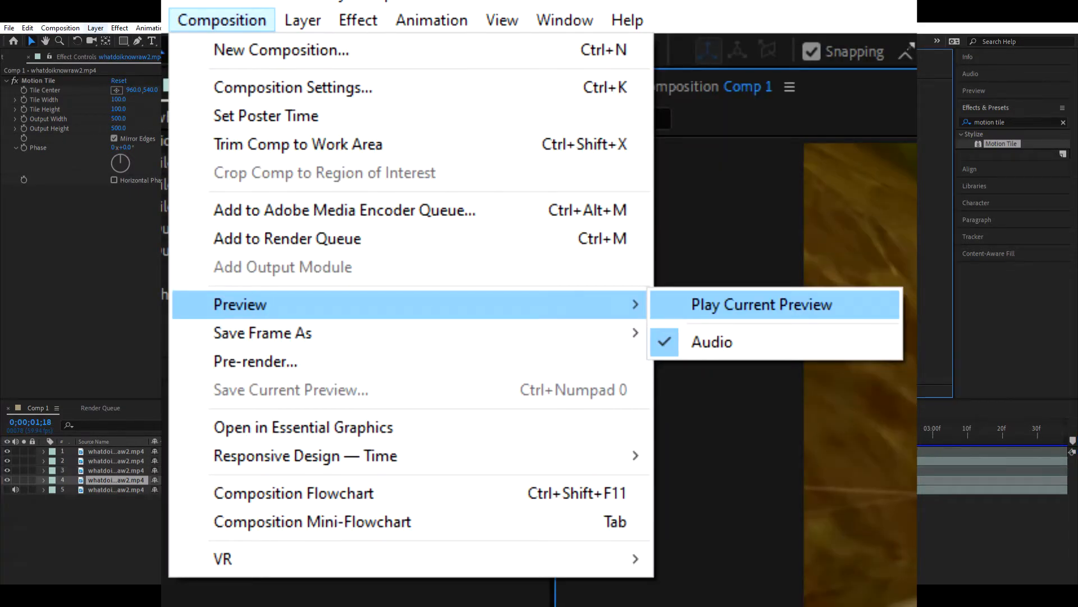
left_click(62, 28)
left_click(296, 152)
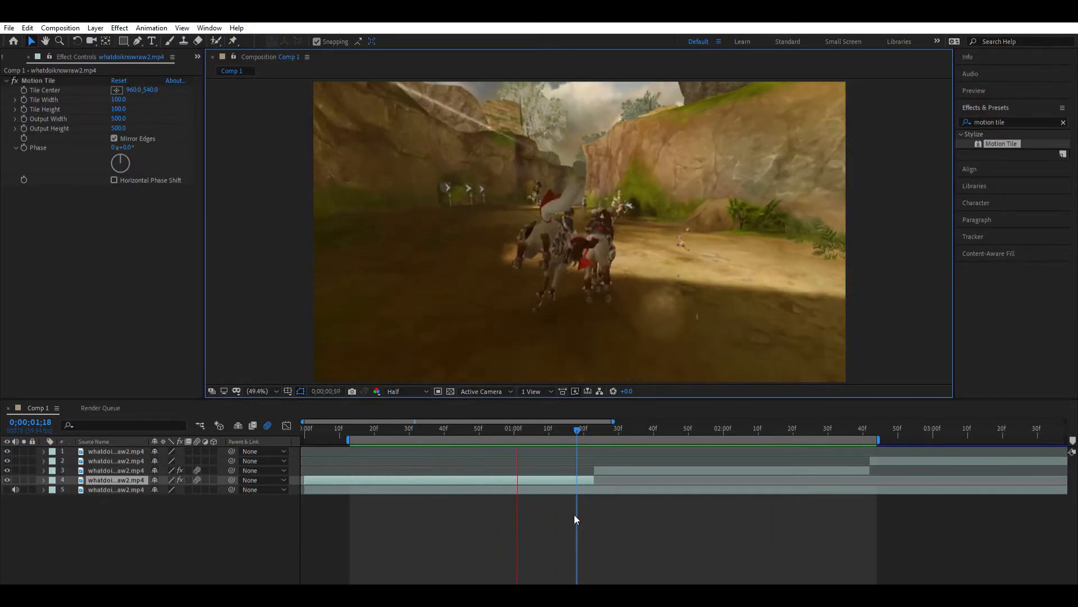
left_click(374, 428)
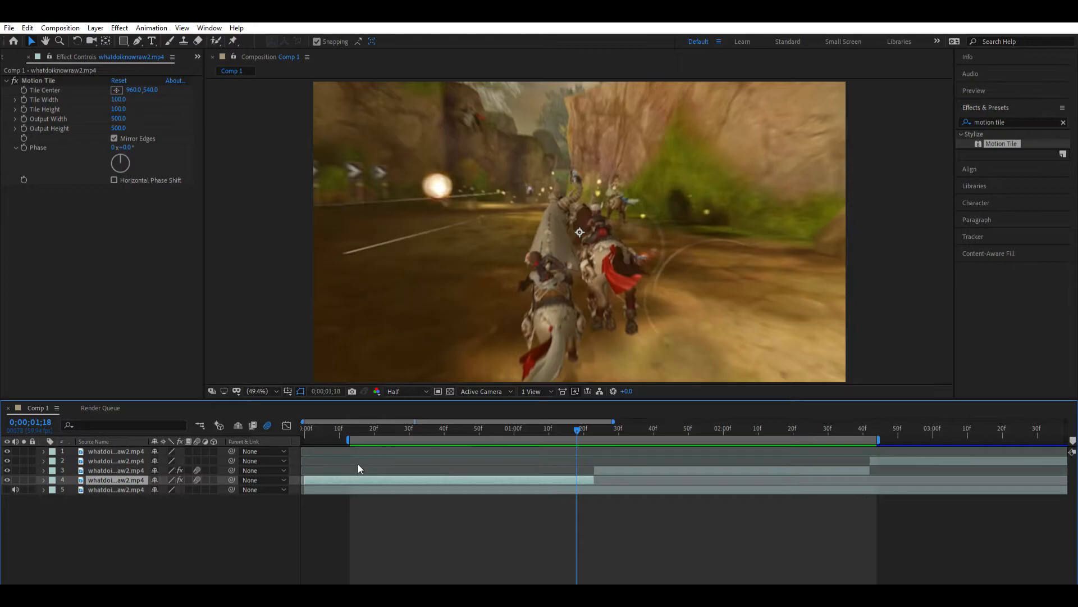
- Review the zoom transition again and shift the work area to cover the cut between layers 3 and 2
left_click_drag(353, 422, 352, 424)
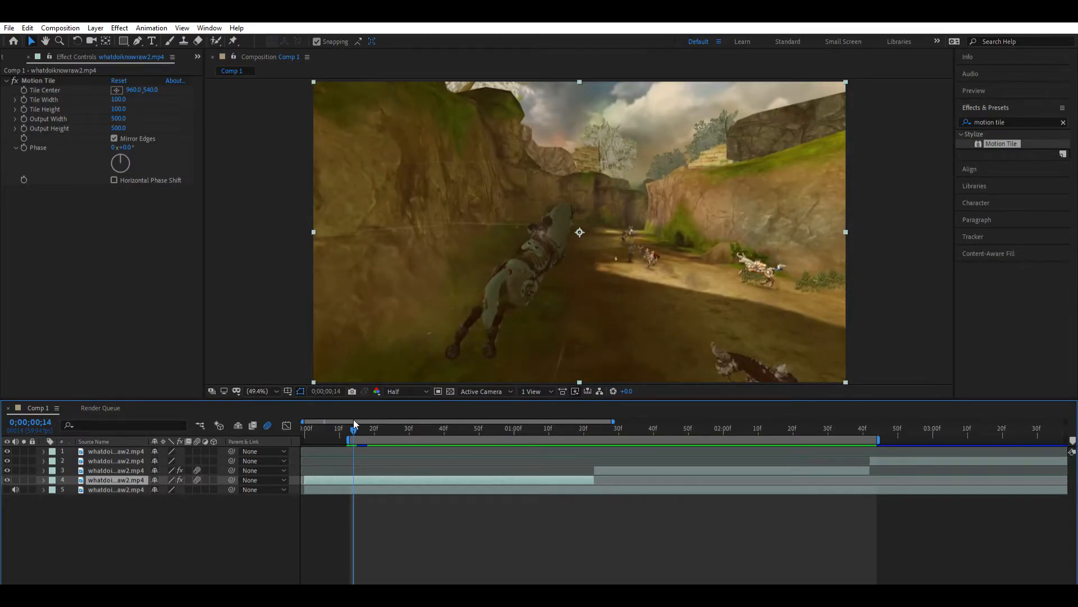
left_click_drag(874, 423, 751, 424)
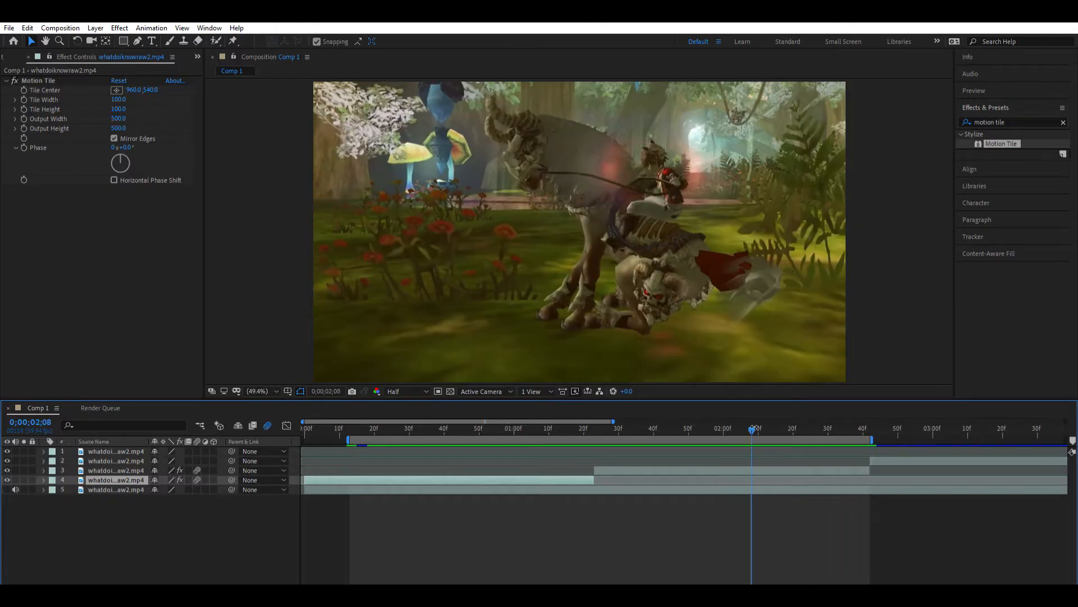
key("space")
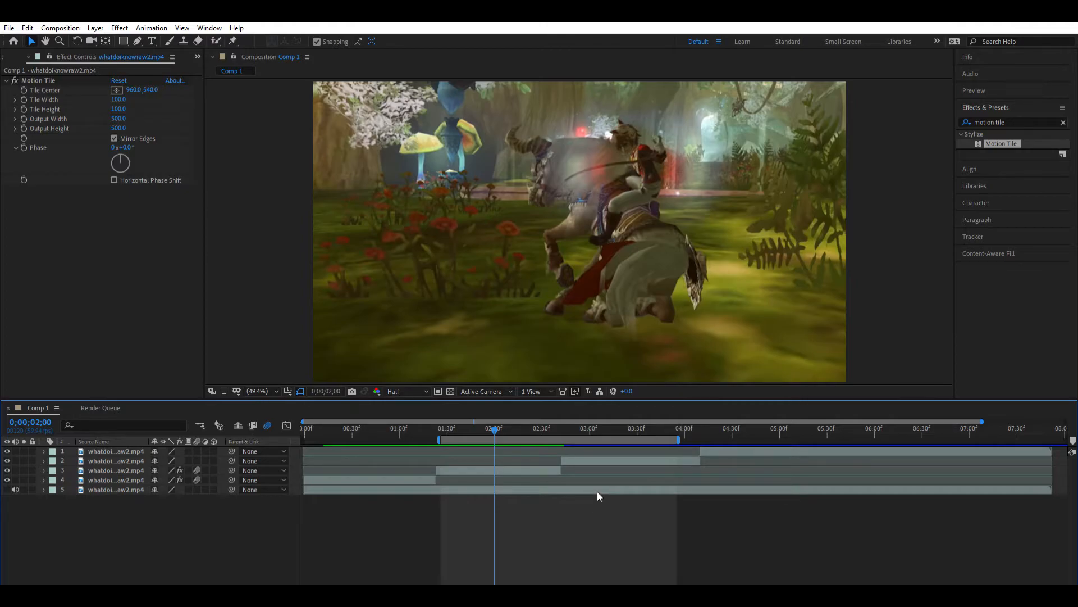
- Reveal layer 3's transform properties and start animating its Rotation with a keyframe at 0;00;02;06
left_click(529, 466)
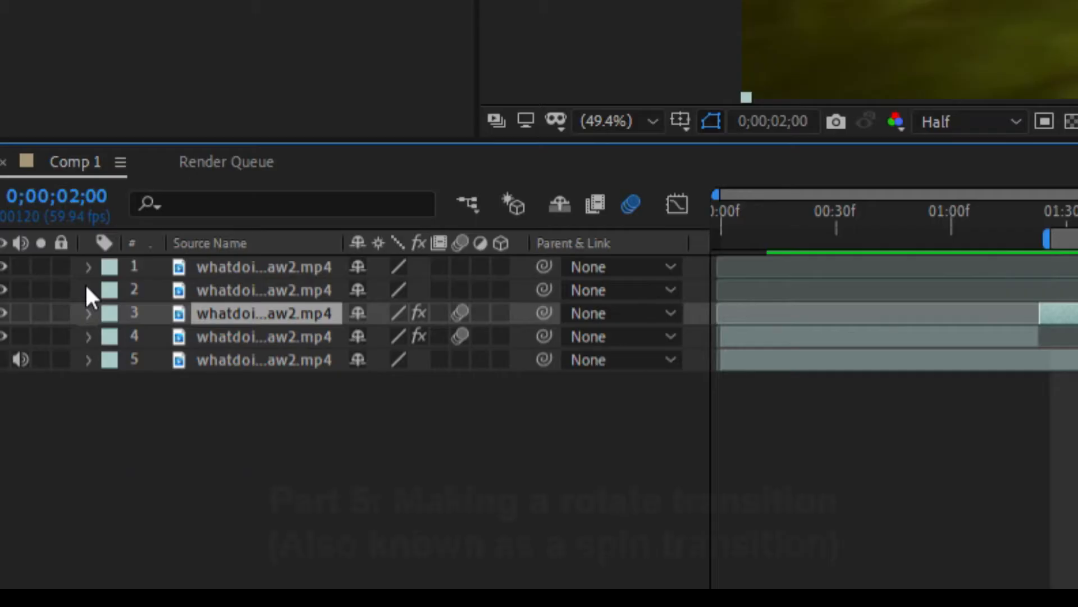
left_click(43, 469)
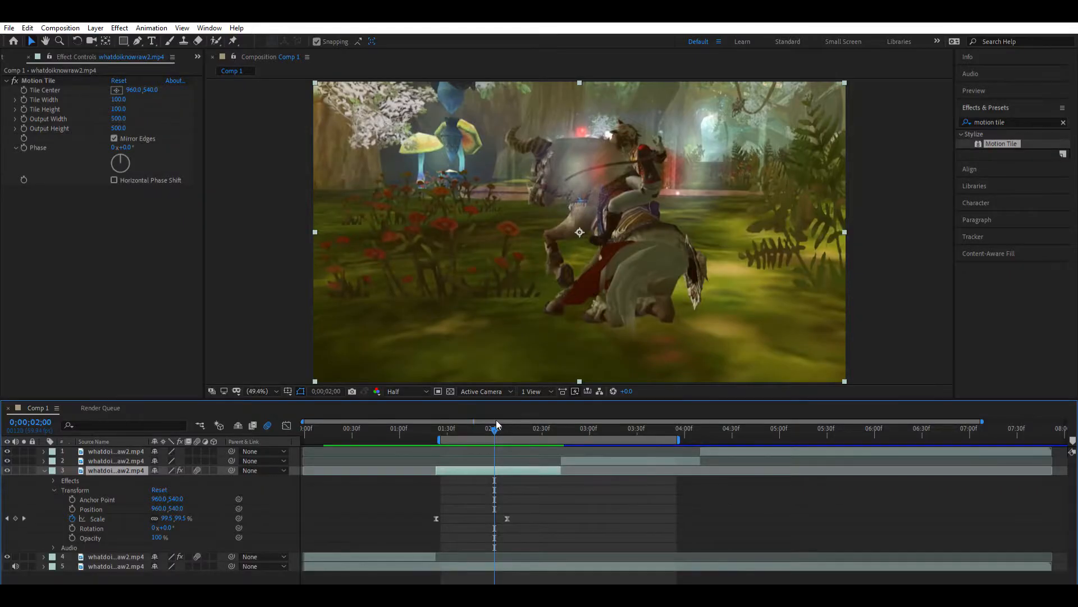
left_click_drag(497, 427, 504, 427)
left_click(533, 512)
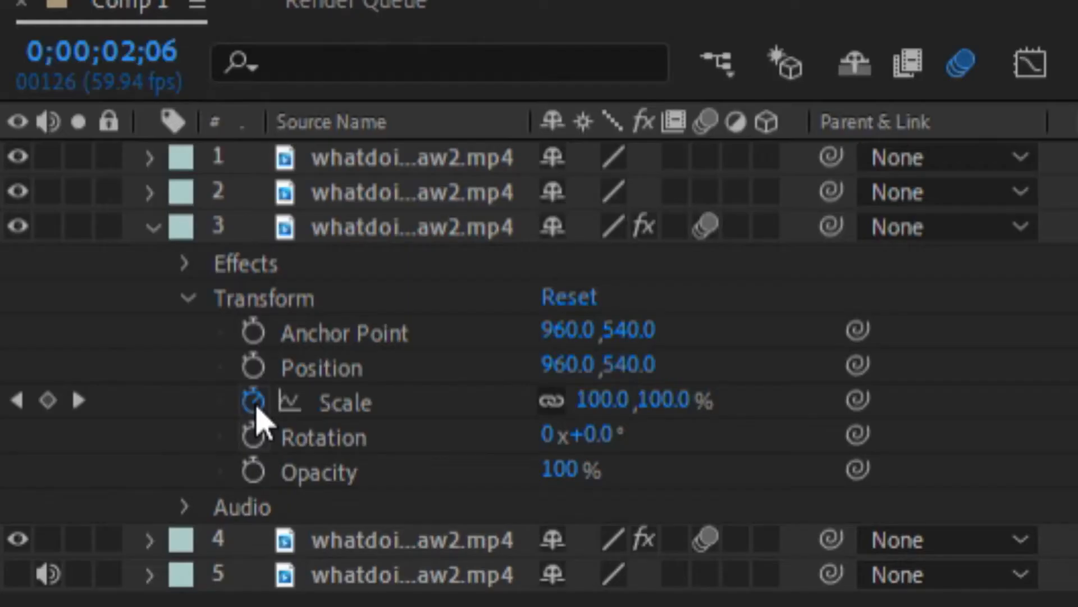
left_click(73, 527)
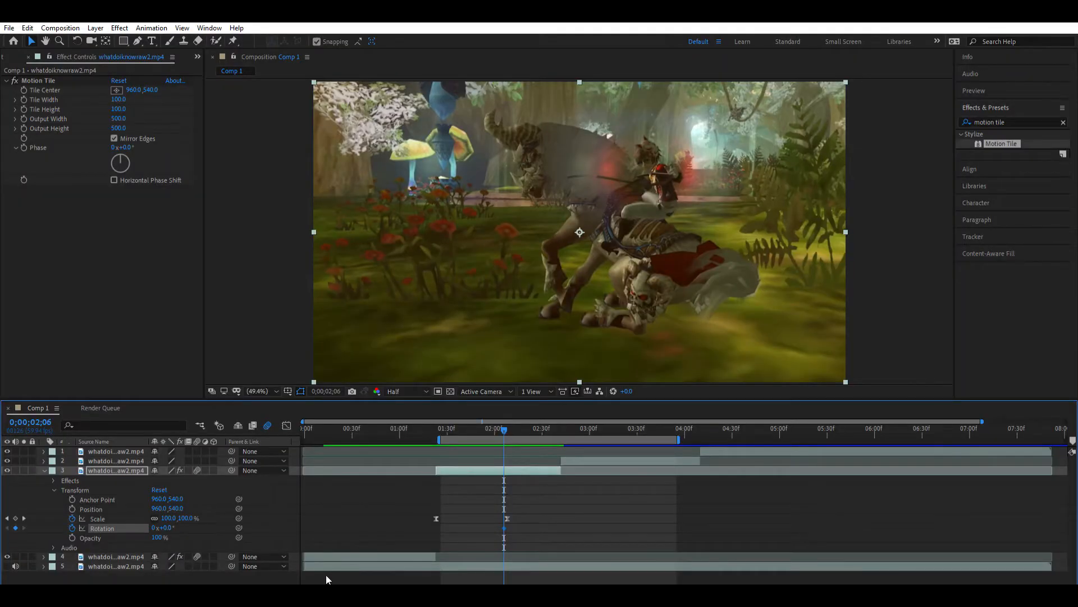
left_click_drag(325, 585, 334, 585)
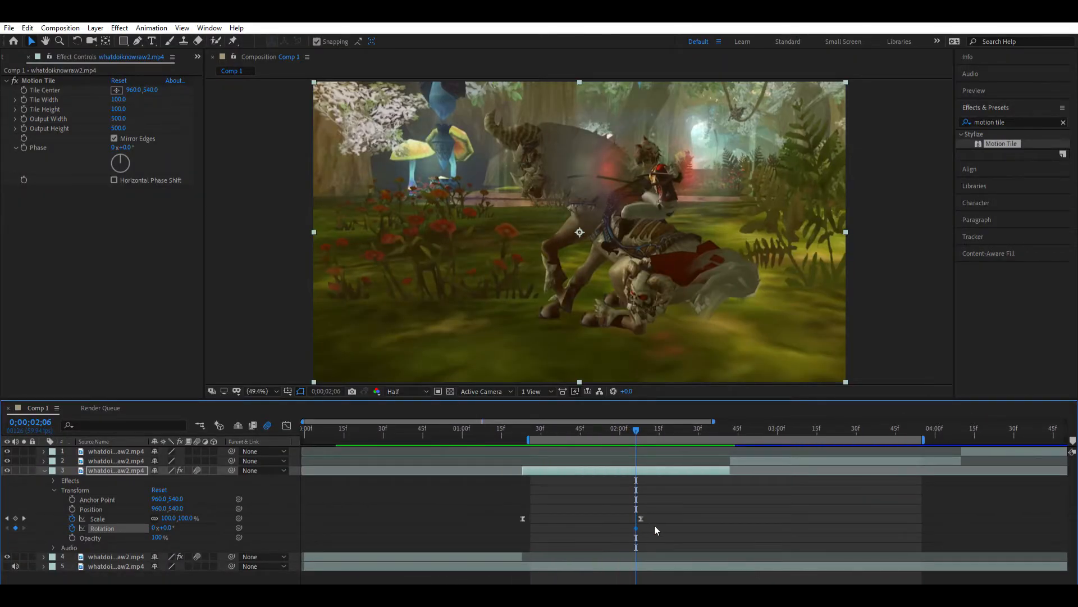
- Keyframe layer 3's Rotation at 140° at 0;00;02;42, on the cut to layer 2
left_click(655, 525)
left_click_drag(636, 428, 642, 418)
left_click_drag(634, 102, 917, 120)
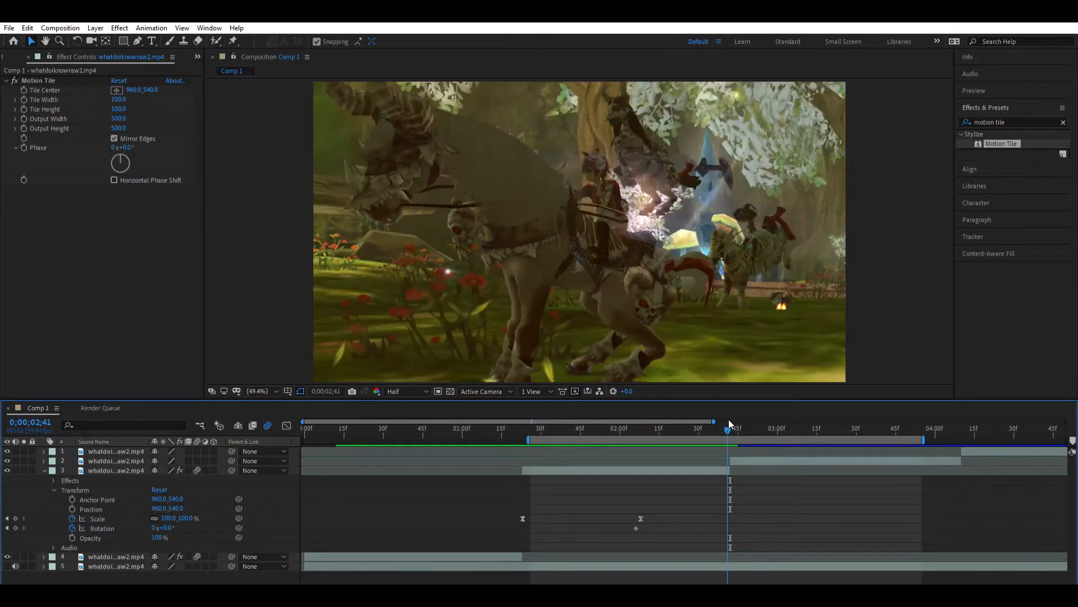
left_click(729, 425)
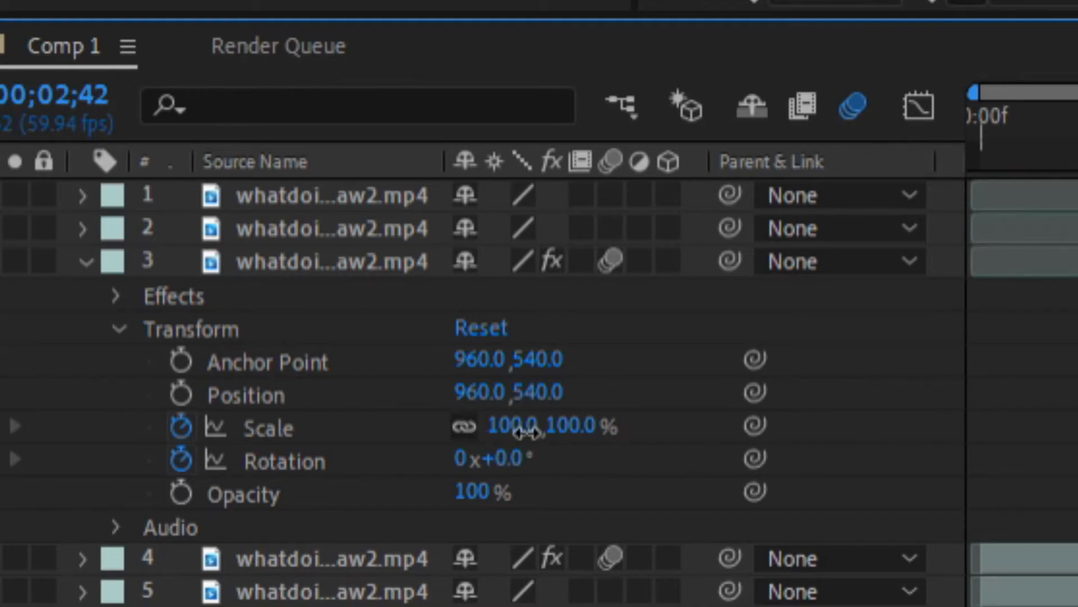
left_click(514, 458)
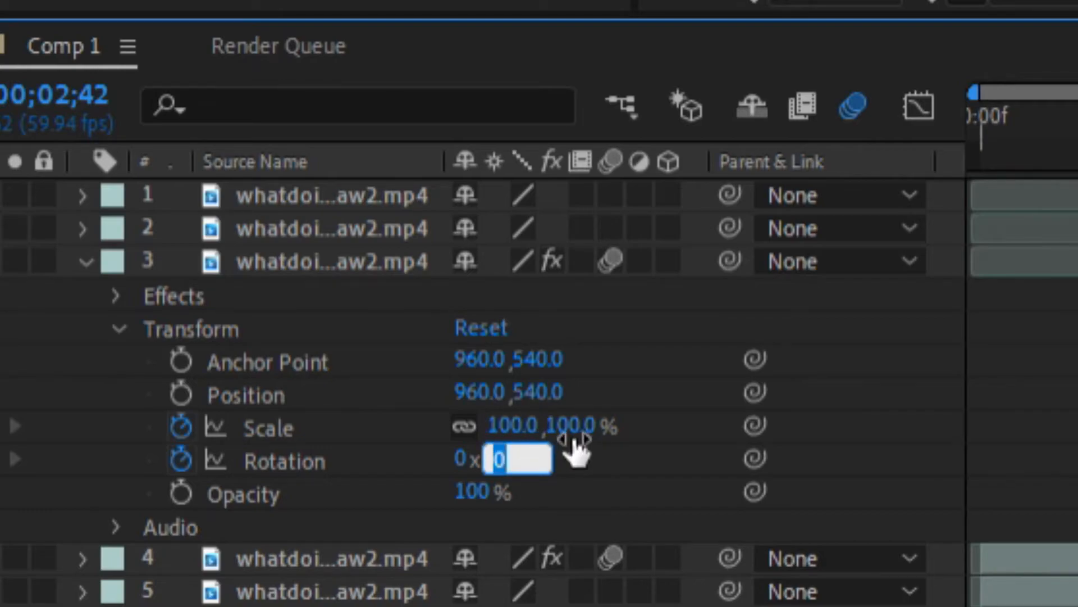
key("BackSpace")
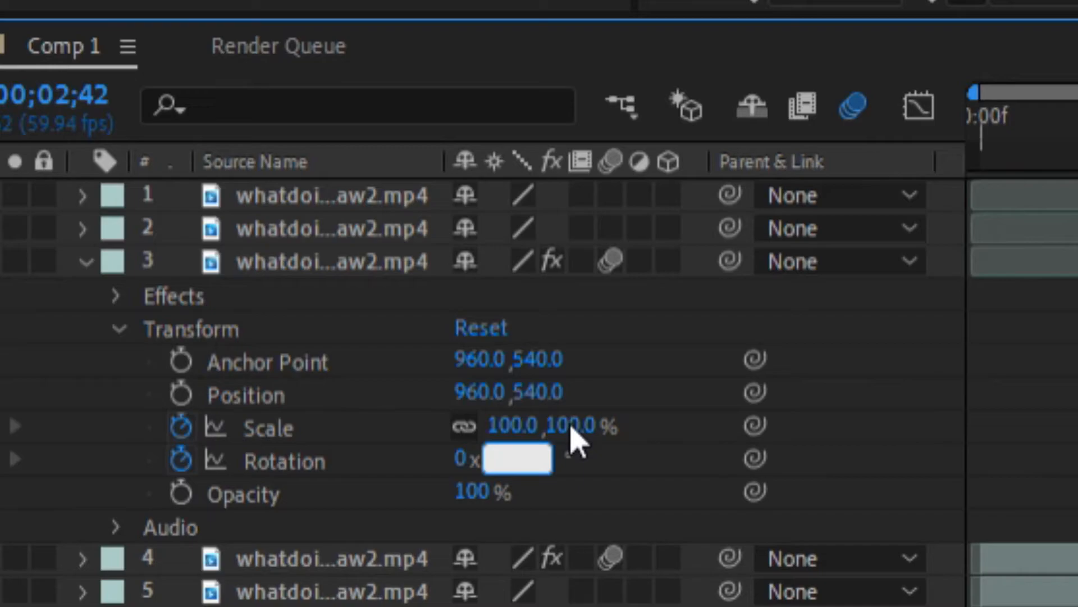
type("140")
key("Return")
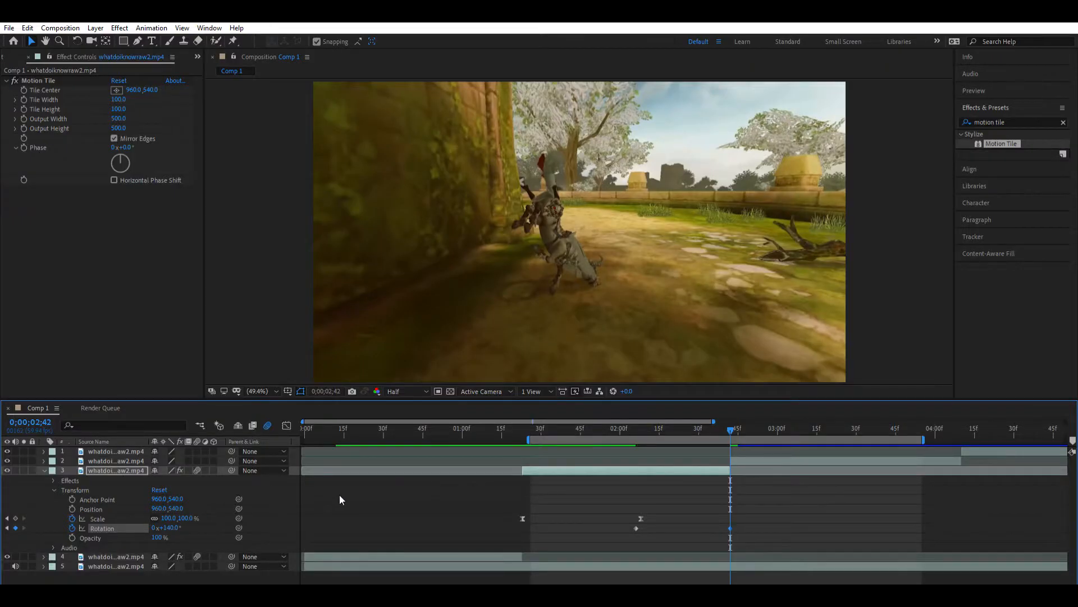
left_click(762, 514)
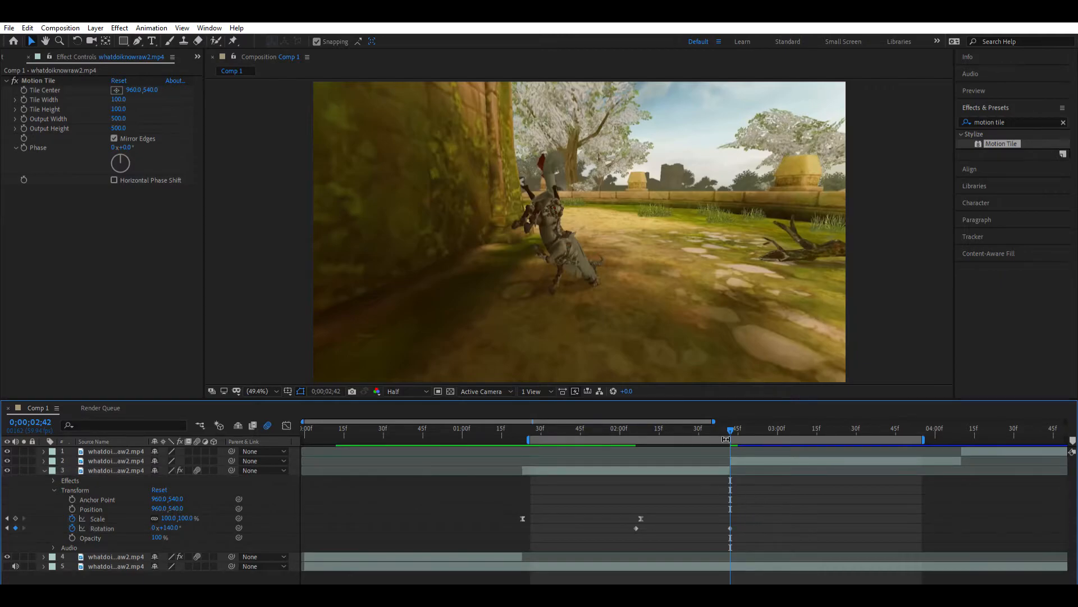
- Apply Easy Ease to both of layer 3's Rotation keyframes
left_click(728, 422)
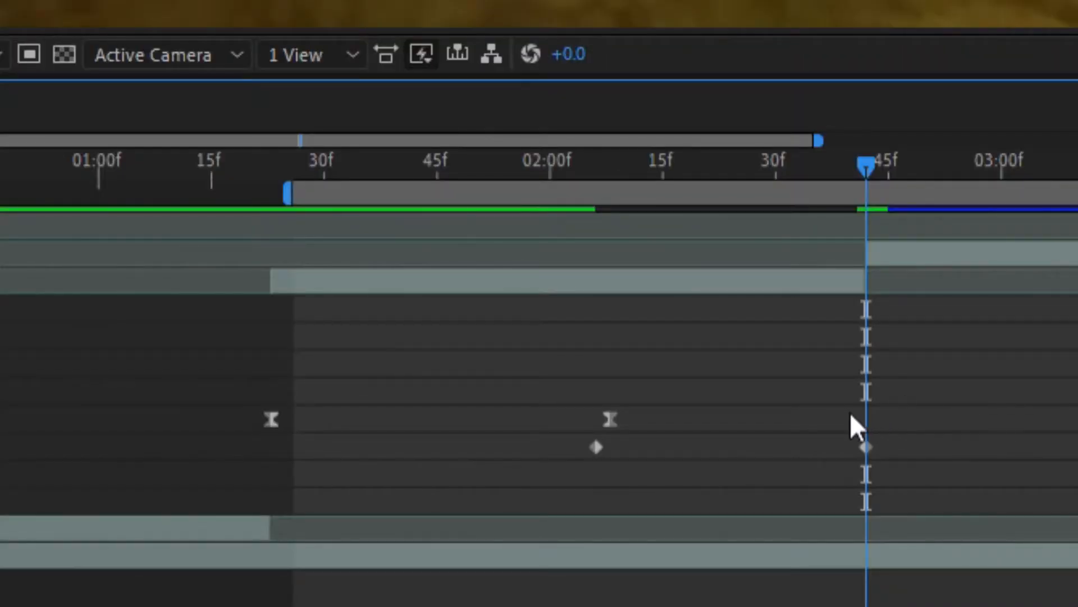
left_click_drag(877, 412, 904, 418)
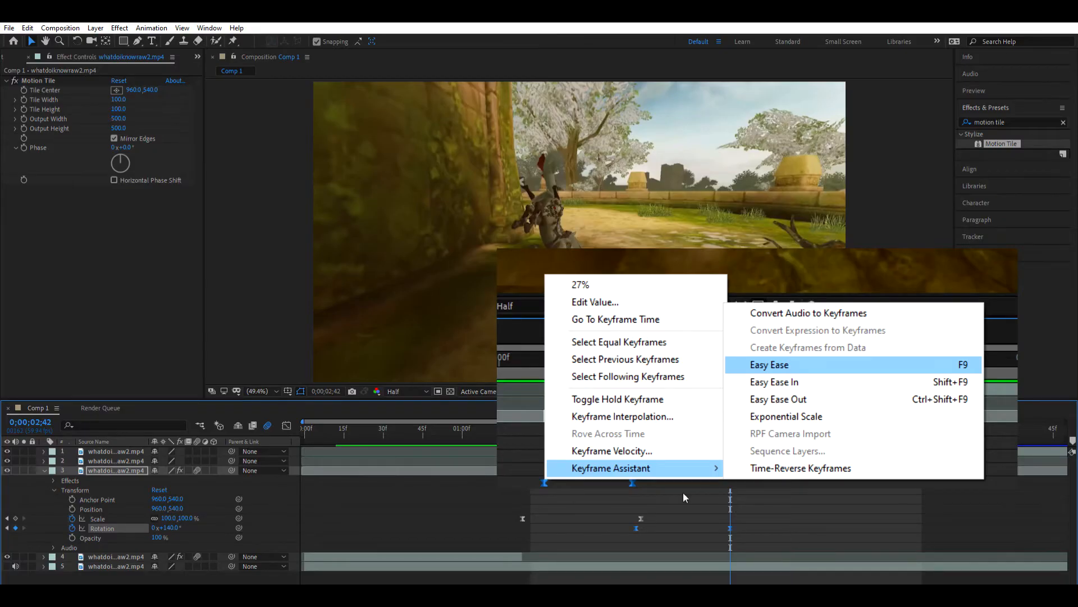
left_click(684, 494)
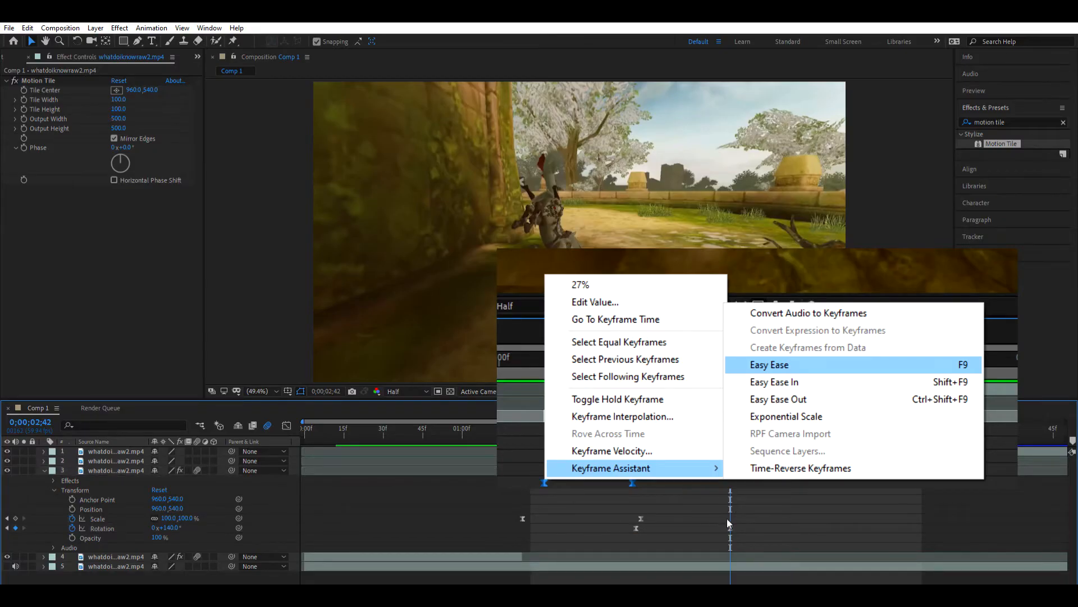
- Shape layer 3's Rotation value curve in the Graph Editor so the spin starts slowly and accelerates steeply into the cut
left_click(730, 528)
left_click(285, 423)
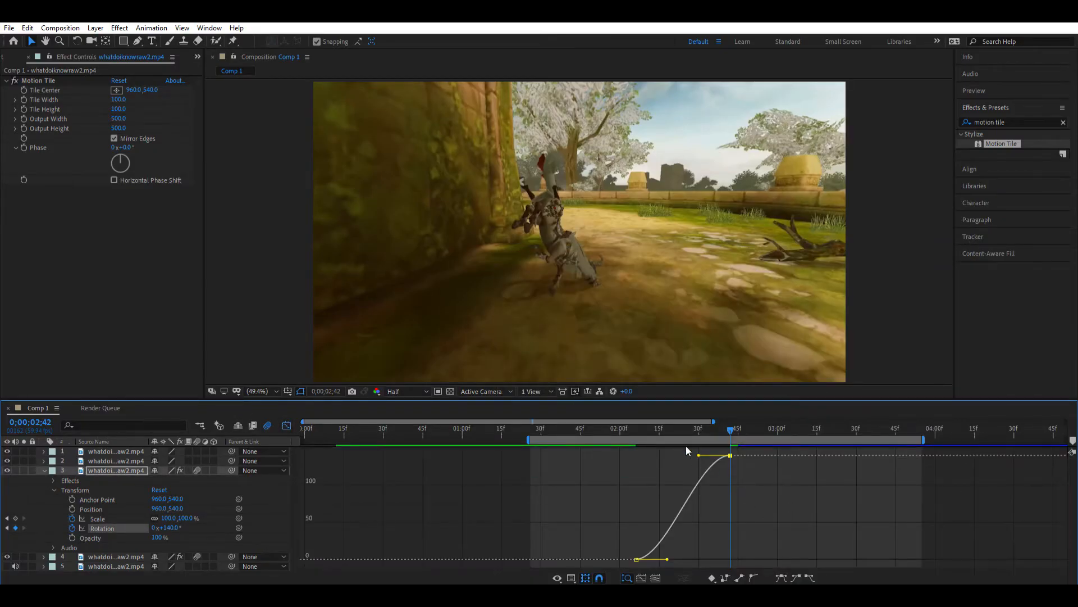
left_click_drag(699, 448, 747, 510)
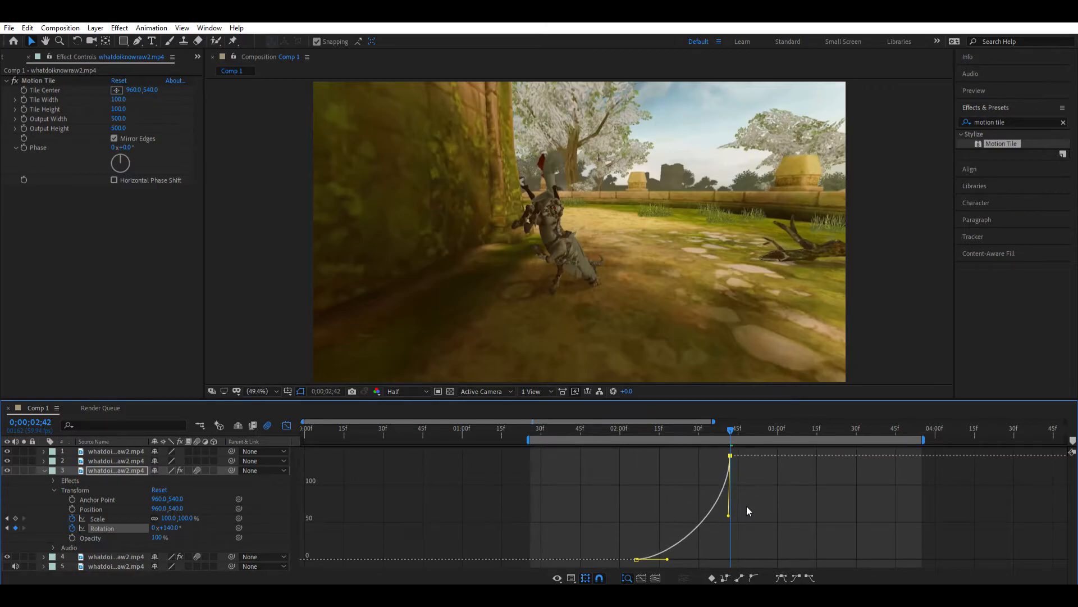
left_click(738, 512)
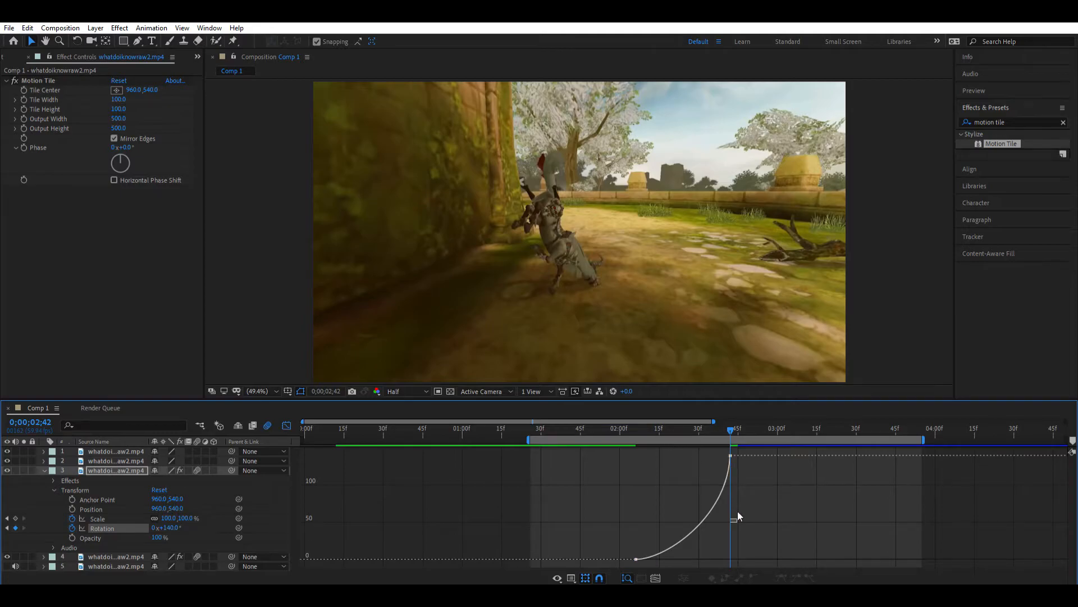
left_click(730, 454)
left_click_drag(729, 513, 734, 533)
left_click_drag(670, 549, 733, 510)
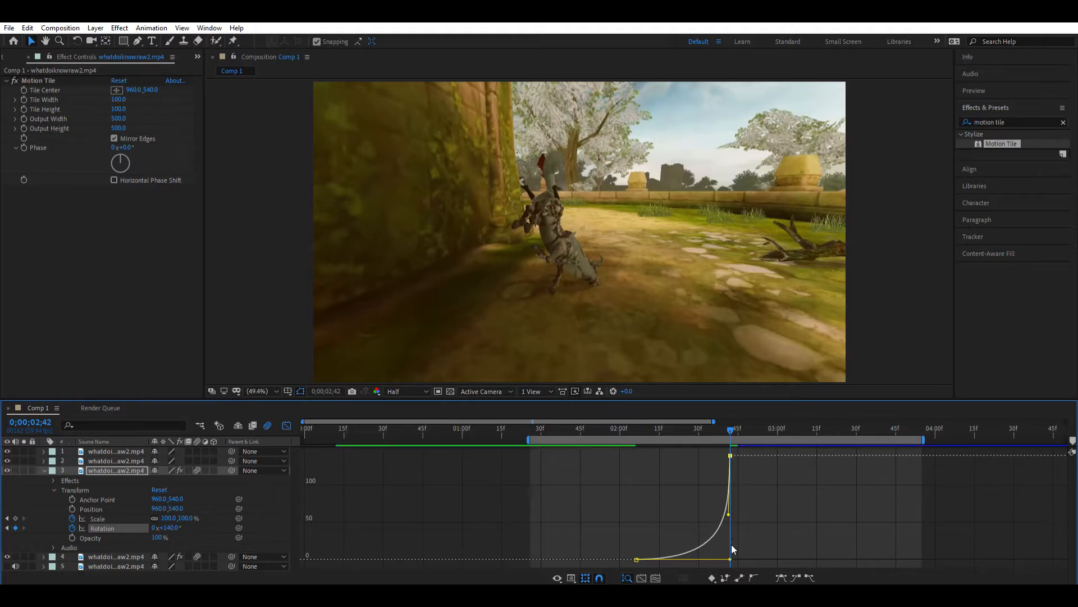
left_click_drag(731, 547, 733, 546)
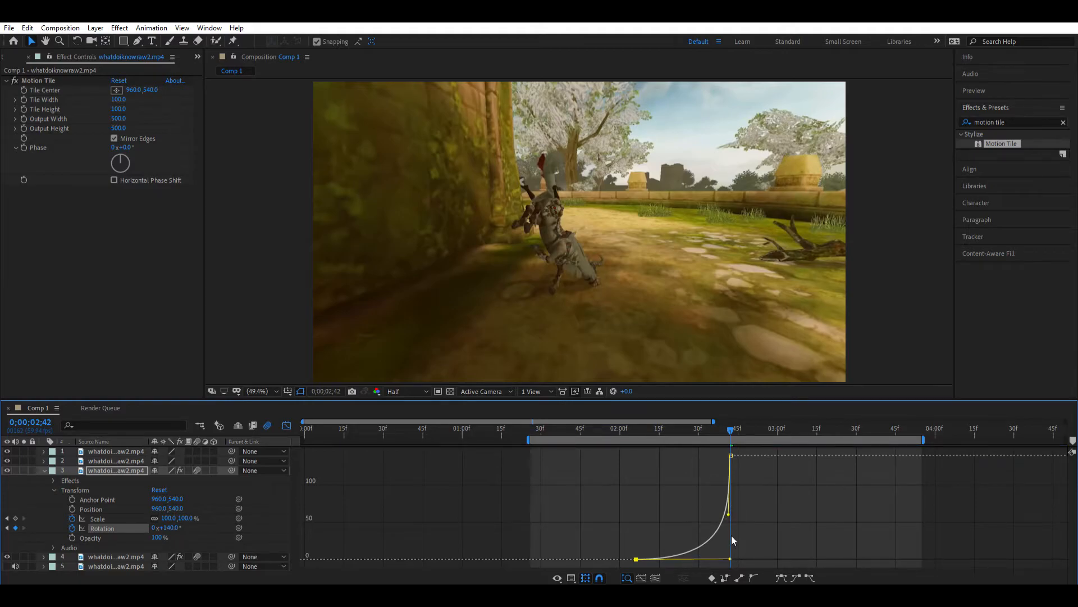
mouse_move(618, 429)
left_mouse_down()
mouse_move(702, 431)
mouse_move(622, 430)
left_mouse_up()
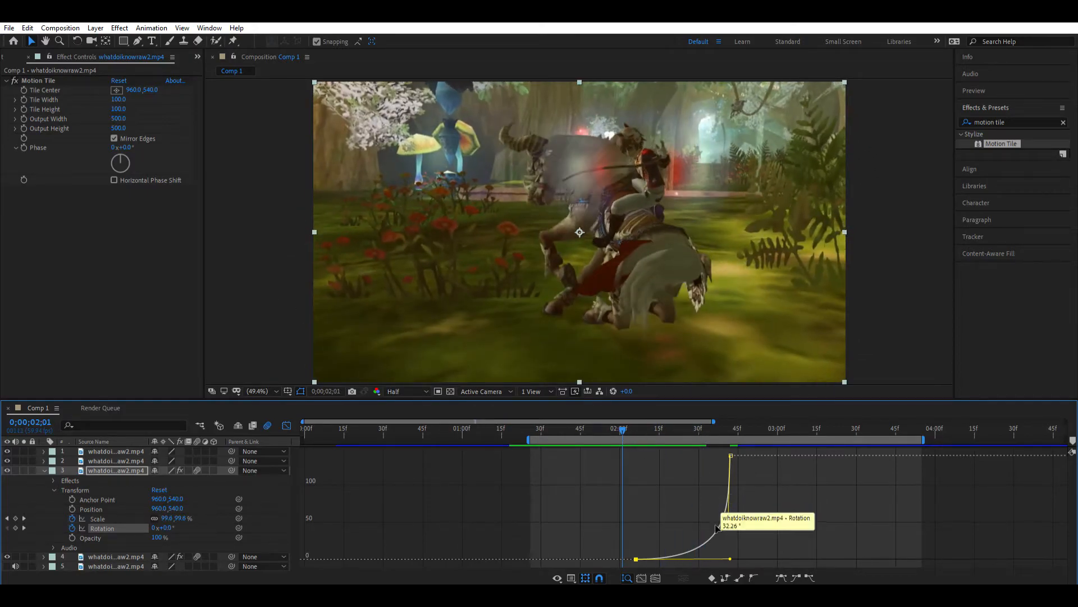
- Try the opposite Rotation curve on layer 3, with a steep start and a flat end
left_click_drag(729, 559, 623, 478)
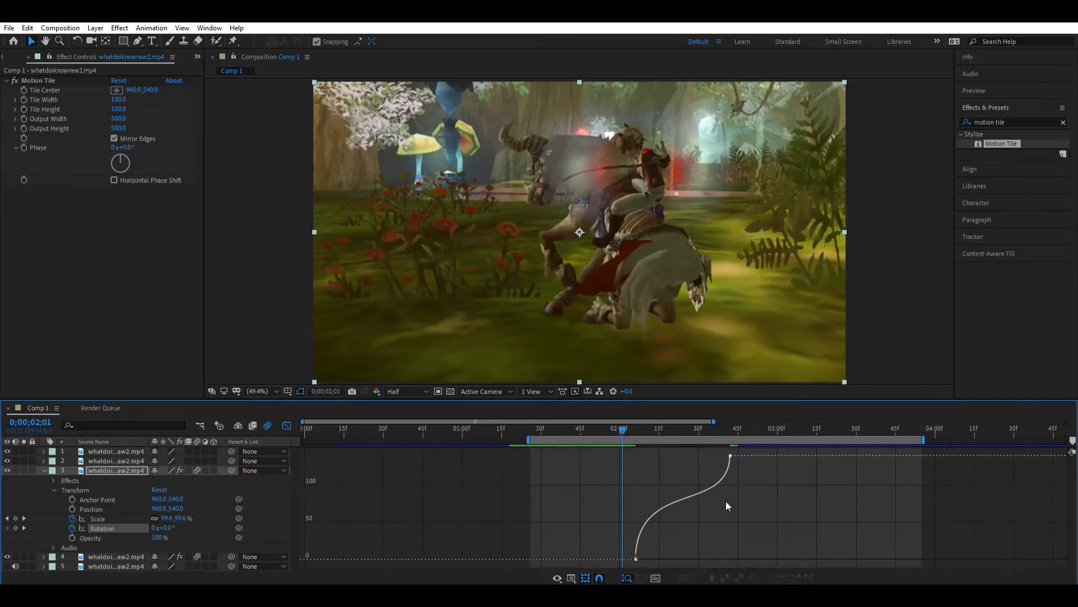
left_click(730, 455)
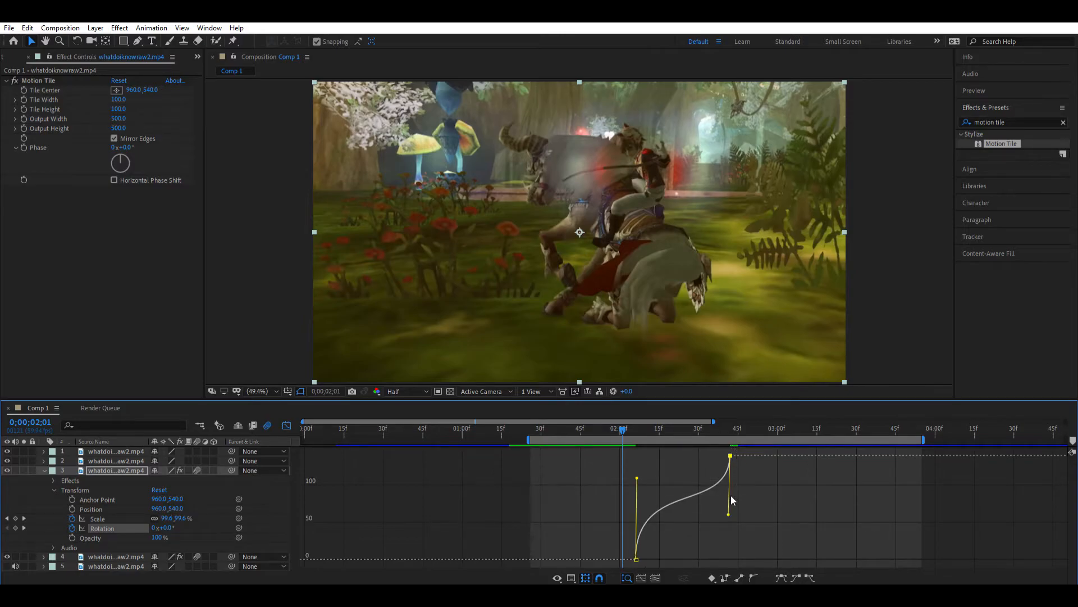
left_click(681, 474)
left_click(729, 466)
left_click_drag(590, 461, 569, 446)
mouse_move(624, 422)
left_mouse_down()
mouse_move(713, 428)
mouse_move(601, 424)
mouse_move(679, 426)
mouse_move(610, 422)
mouse_move(629, 421)
left_mouse_up()
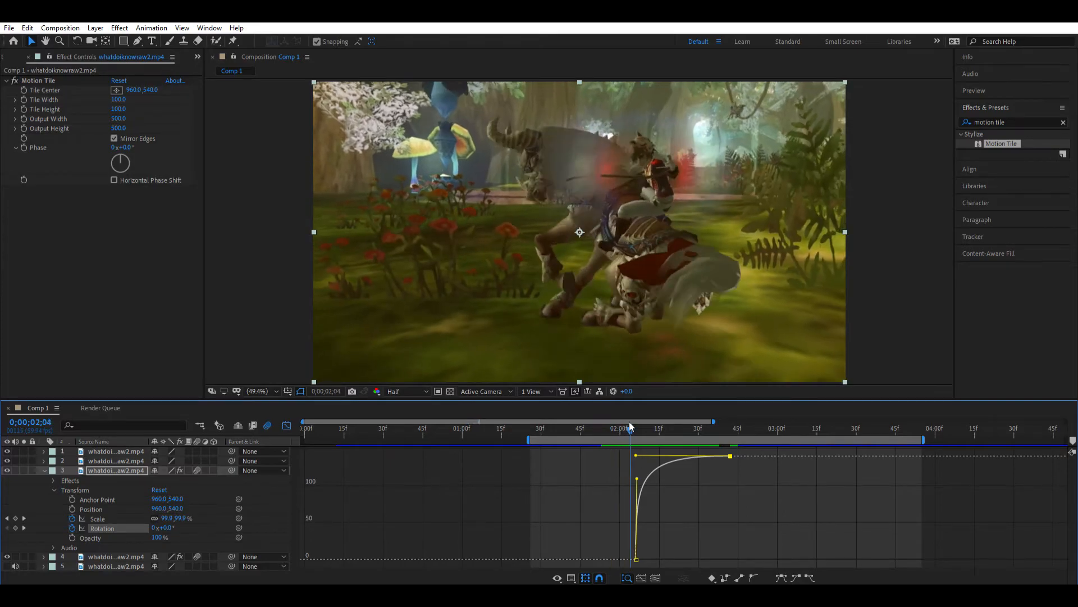
- Reshape layer 3's Rotation curve to a flat start and steep end, check the spin, and return to the layer view
left_click_drag(636, 479, 781, 547)
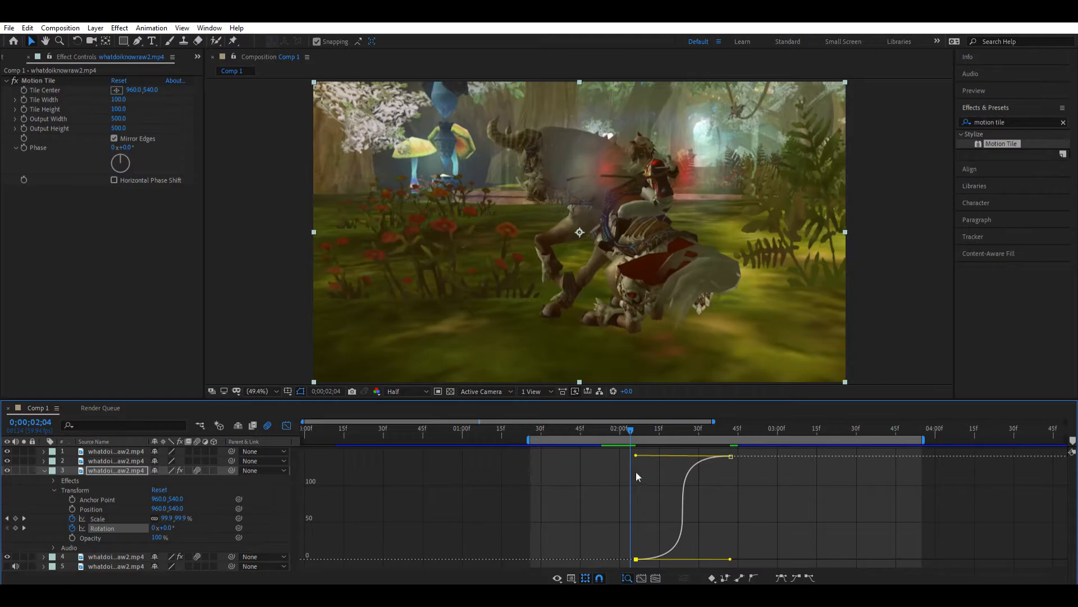
left_click_drag(637, 453, 770, 497)
left_click_drag(625, 418, 688, 434)
left_click(286, 424)
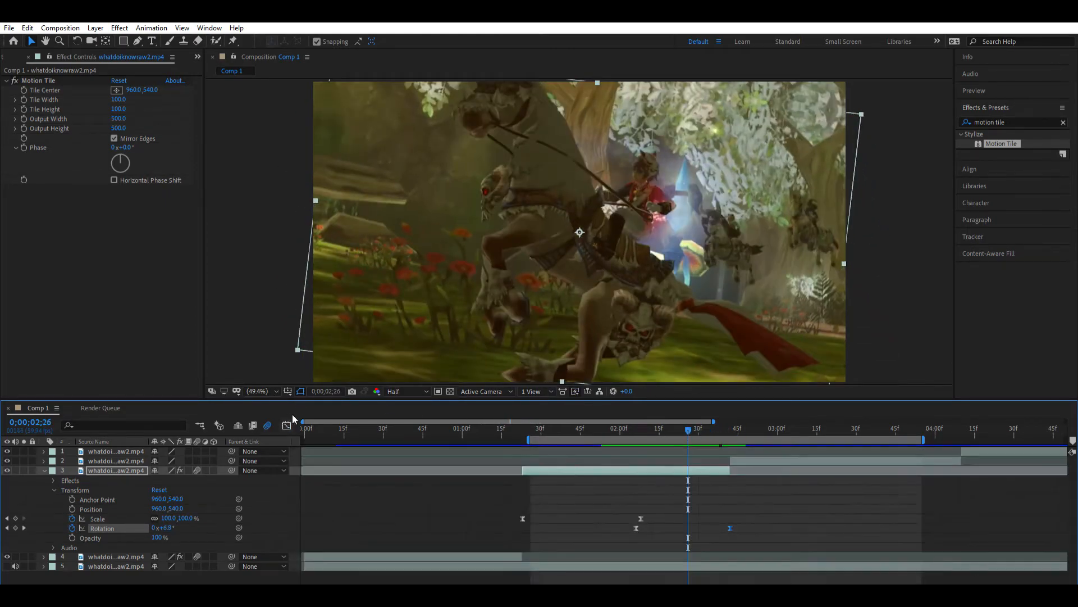
- Collapse layer 3 and apply Motion Tile to layer 2 with Output Width 500, Output Height 500 and Mirror Edges enabled
left_click(730, 427)
left_click(747, 461)
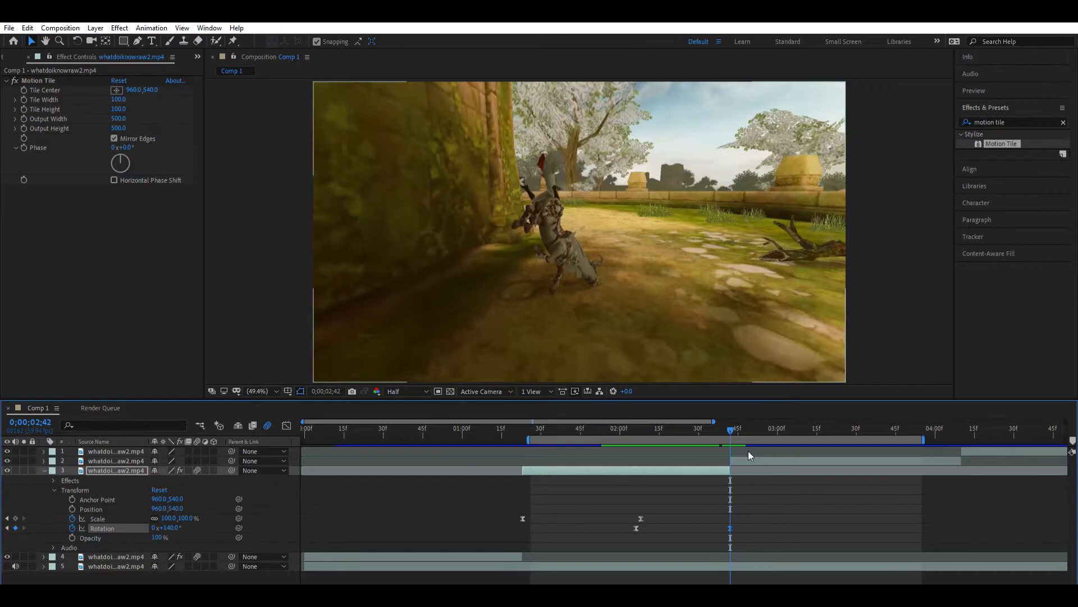
left_click(44, 470)
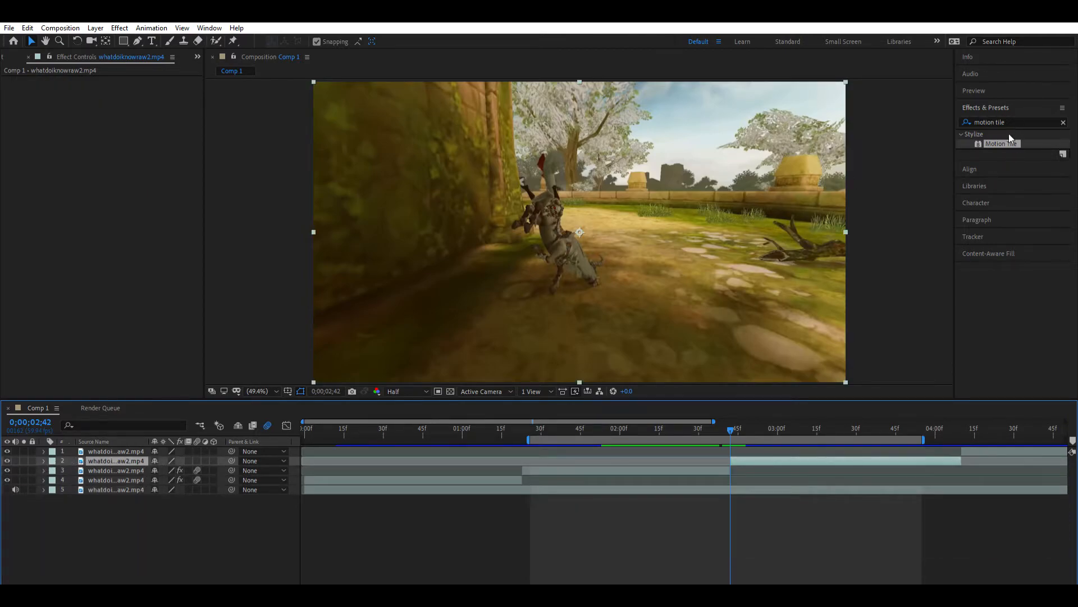
left_click_drag(1001, 144, 779, 452)
left_click(120, 118)
type("500")
key("Tab")
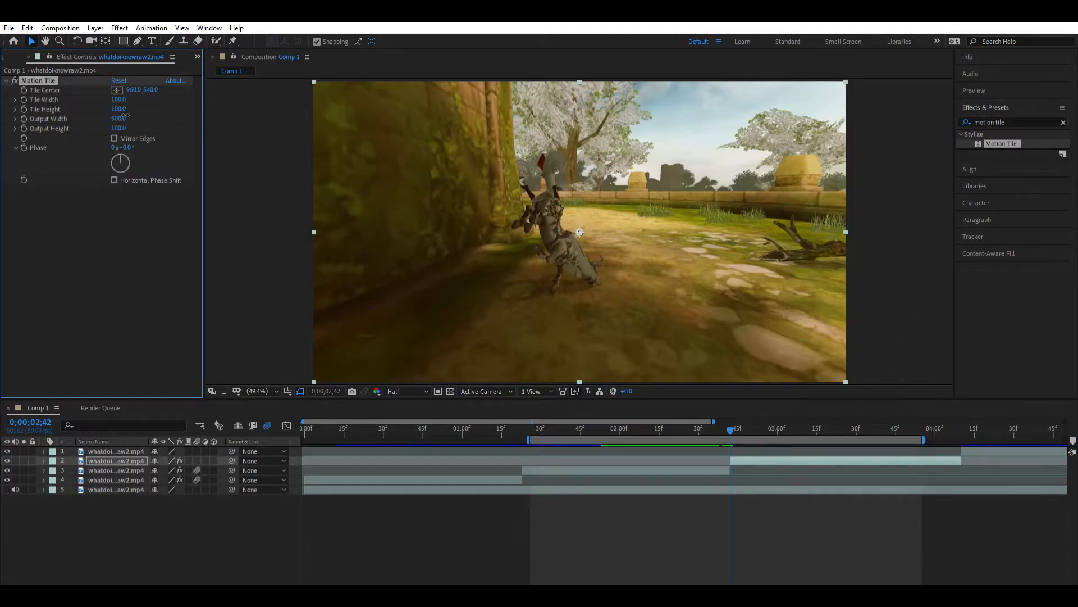
type("5")
left_click(114, 138)
- Reveal layer 2's transform properties and add a Rotation keyframe of -140° at 0;00;02;42
scroll(742, 576, "right", 5)
mouse_move(509, 423)
left_mouse_down()
mouse_move(473, 427)
mouse_move(534, 428)
mouse_move(481, 430)
mouse_move(520, 429)
left_mouse_up()
left_click(536, 459)
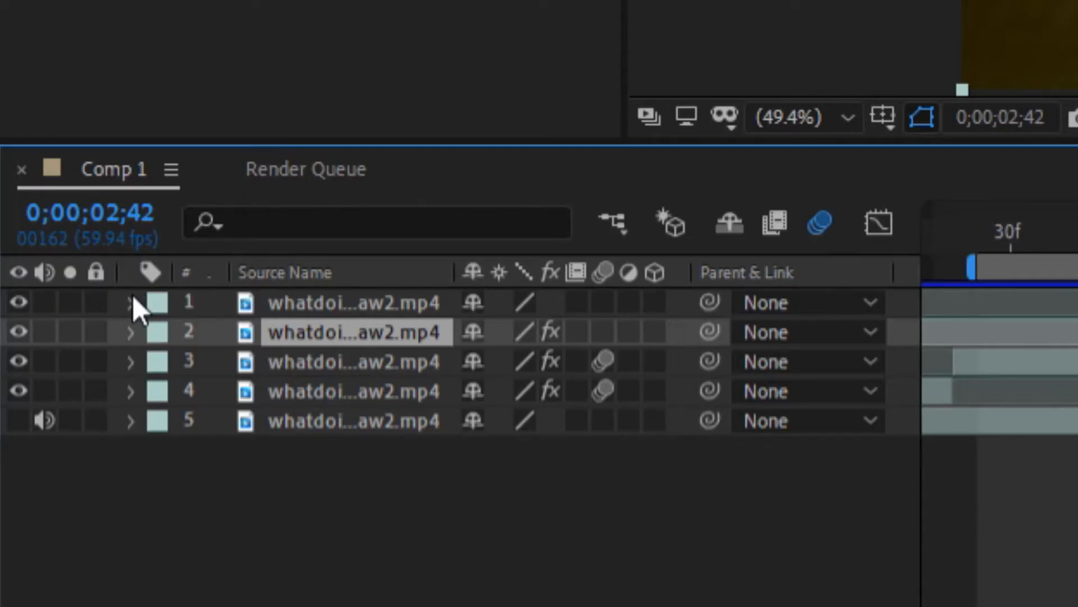
left_click(130, 332)
left_click(161, 392)
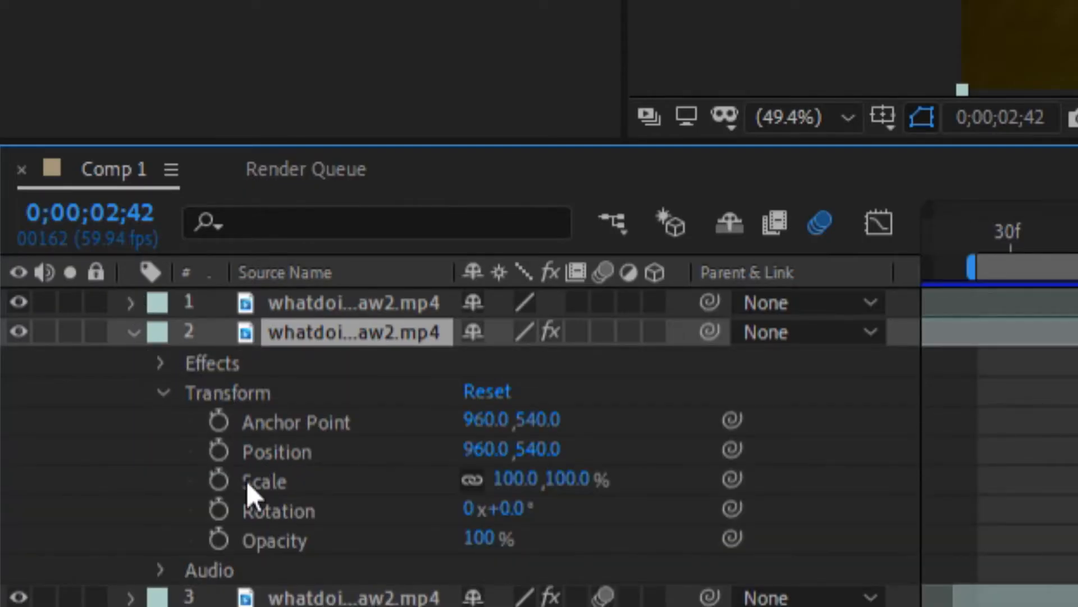
left_click(219, 508)
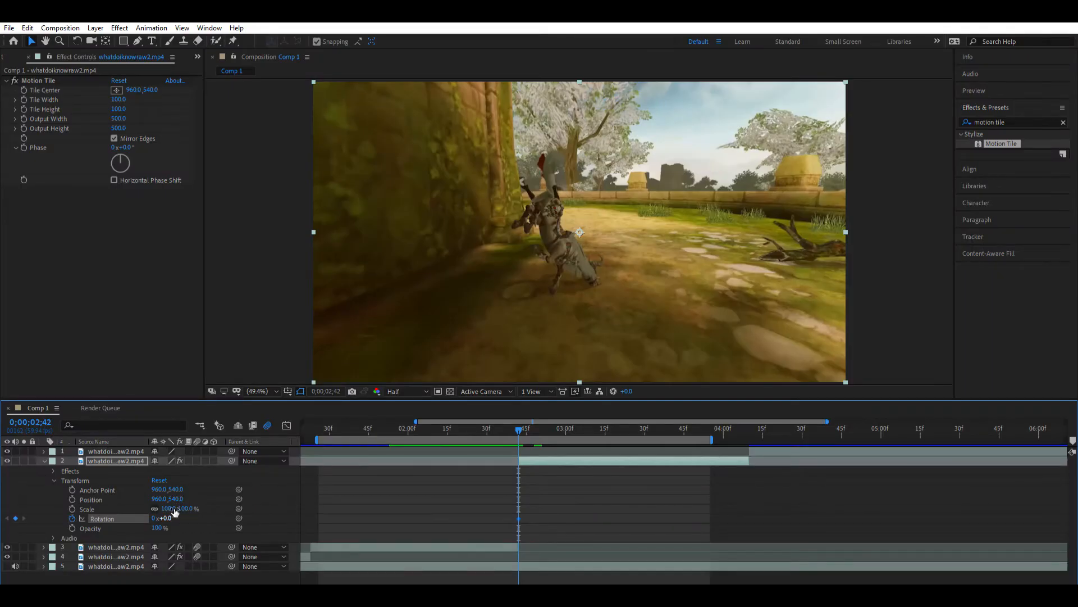
left_click(165, 518)
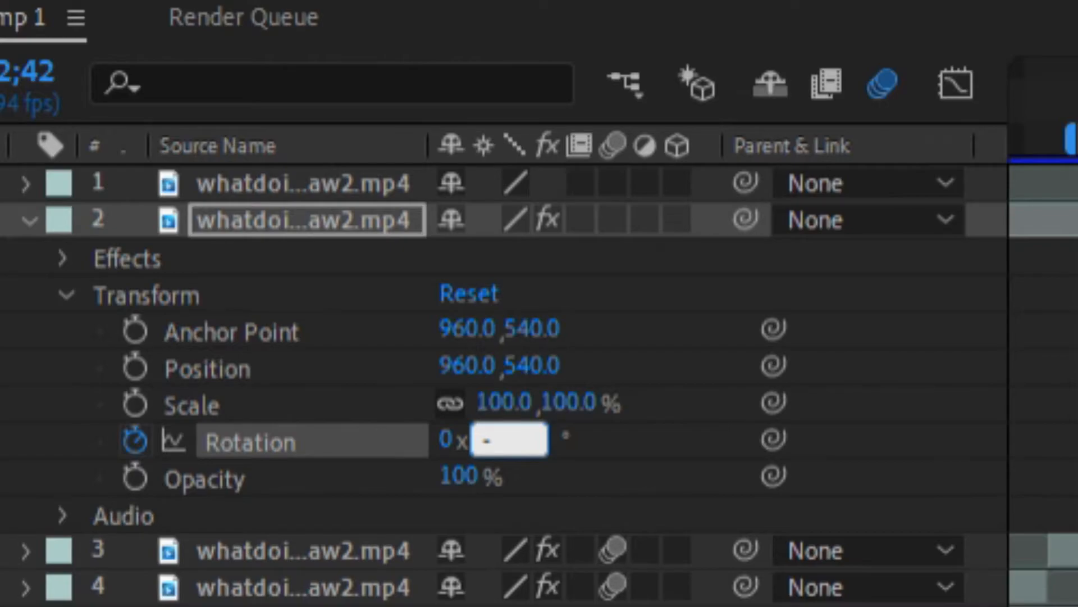
type("-140")
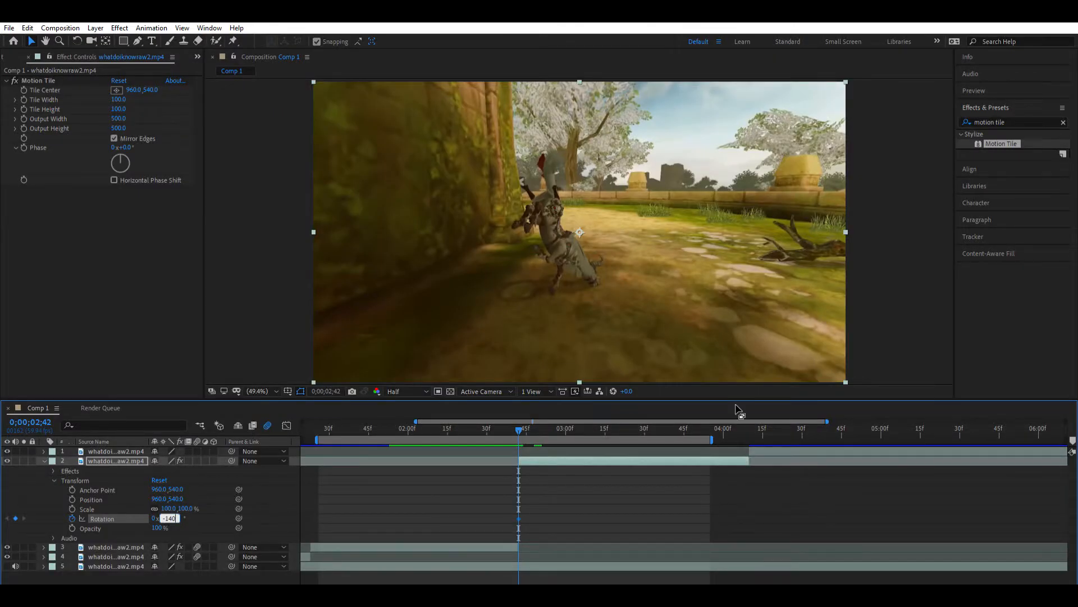
key("Return")
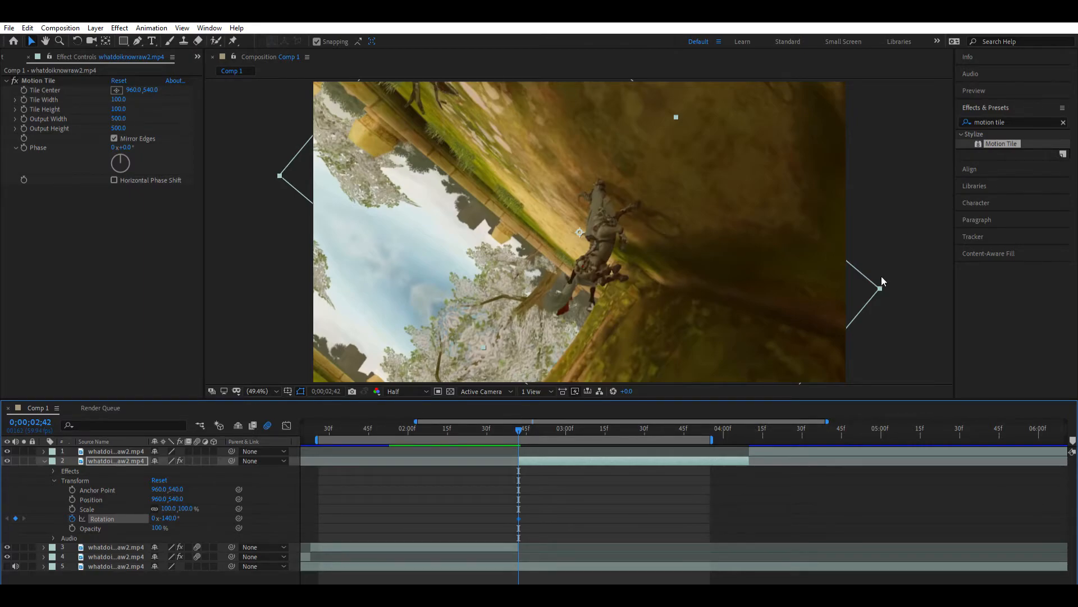
- Add a second Rotation keyframe of 0° on layer 2 at 0;00;03;26
left_click_drag(519, 429, 620, 424)
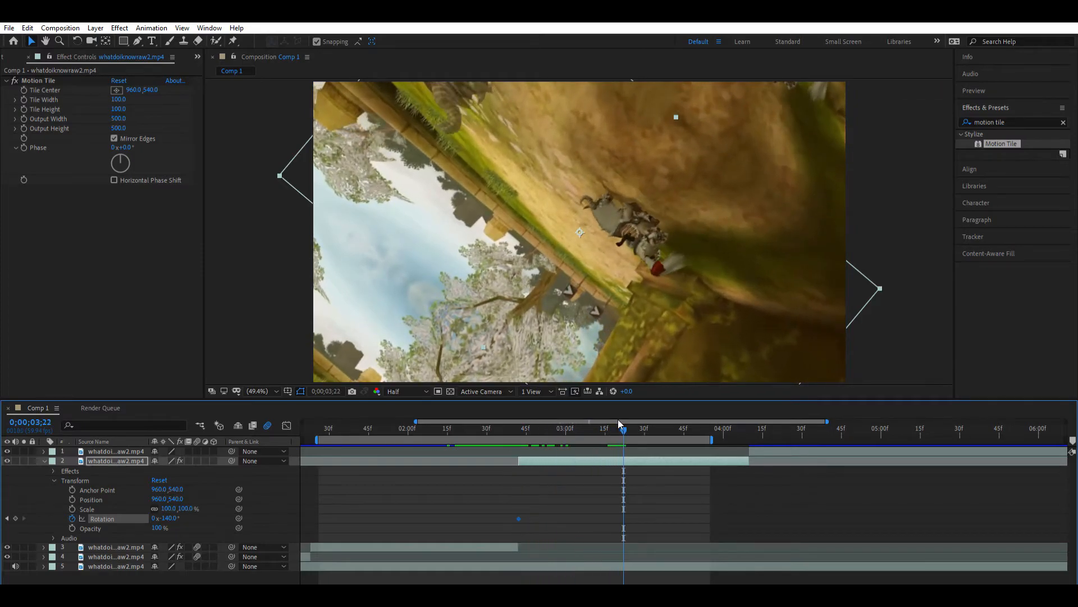
left_click(634, 428)
left_click(637, 497)
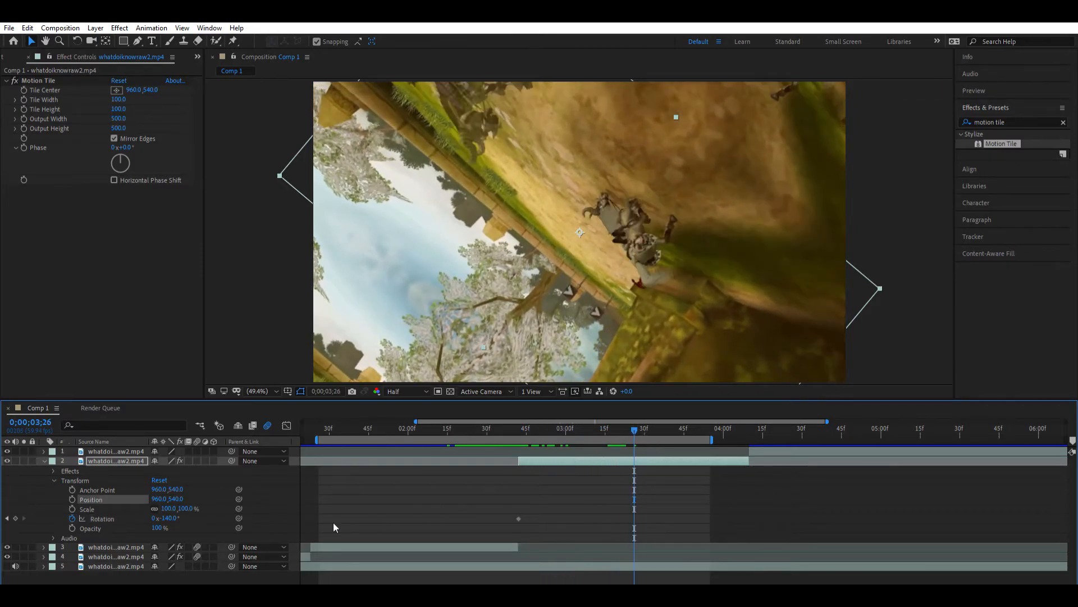
left_click(103, 516)
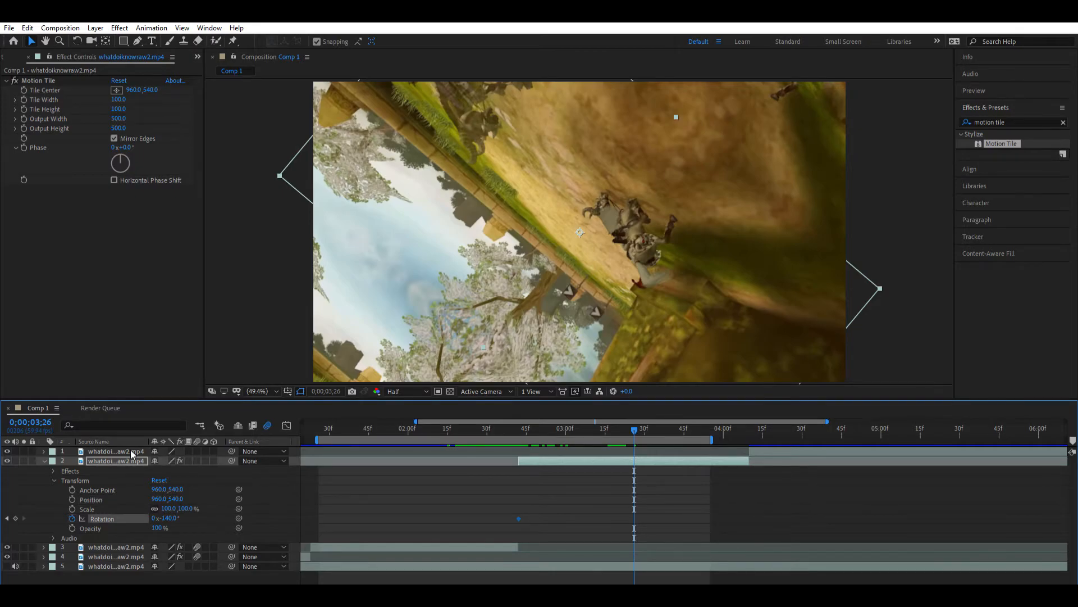
key("ctrl+v")
- Apply Easy Ease to both of layer 2's Rotation keyframes
left_click_drag(657, 495, 527, 514)
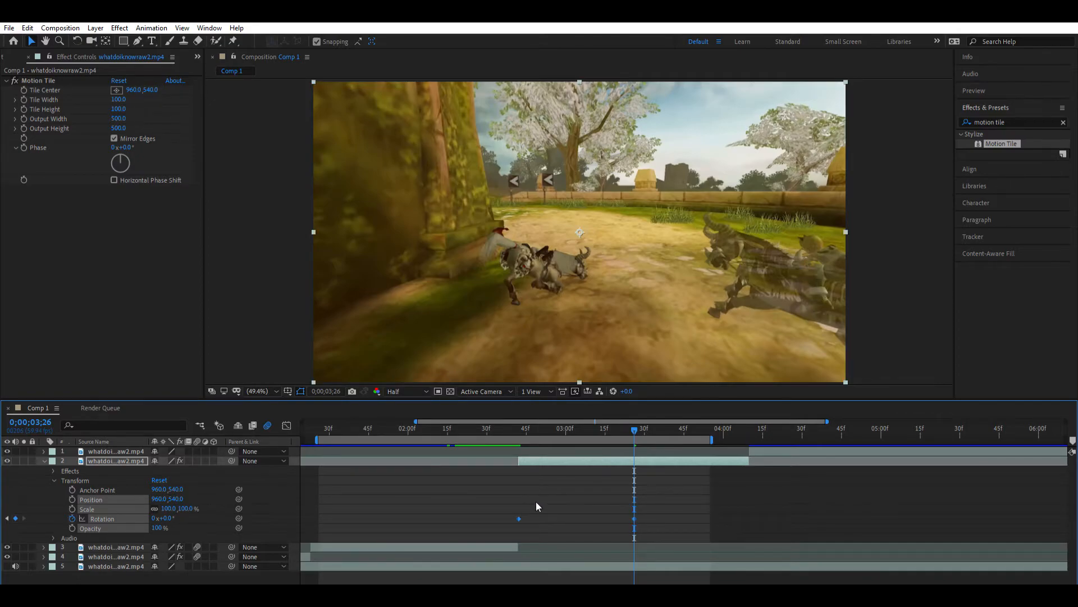
key("F9")
left_click(650, 477)
- Shape layer 2's Rotation value curve in the Graph Editor to rise steeply from the cut and flatten toward its last keyframe
left_click(519, 517)
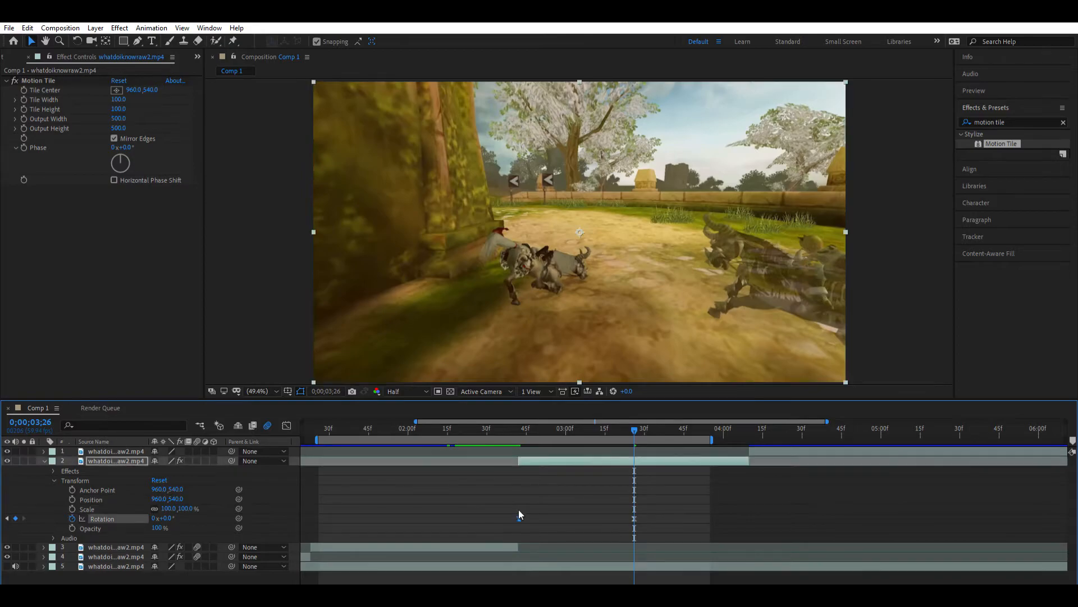
left_click(286, 425)
left_click_drag(562, 546, 433, 486)
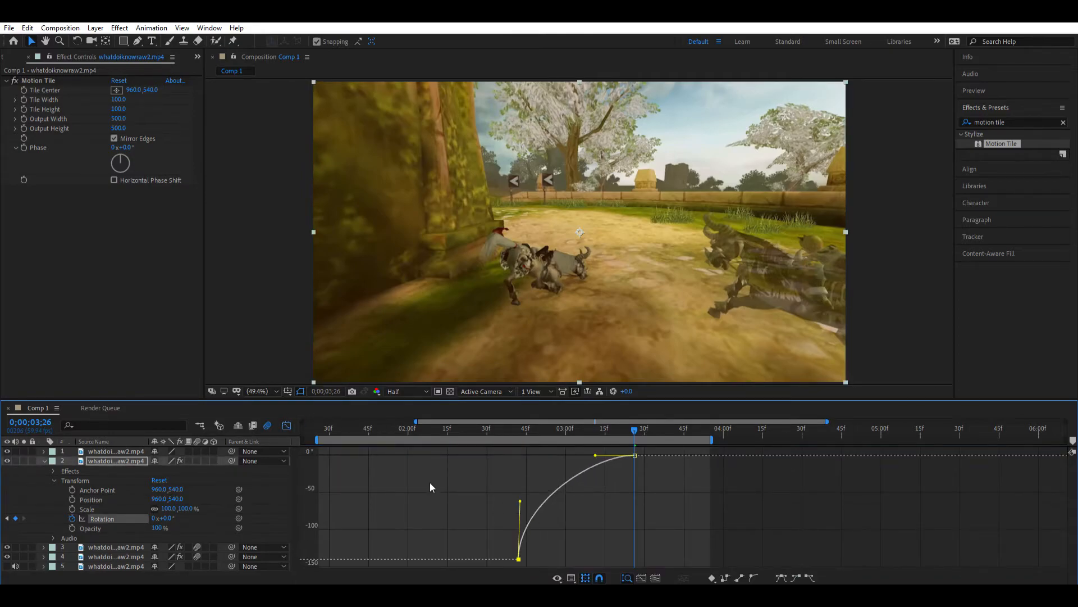
left_click_drag(595, 455, 474, 444)
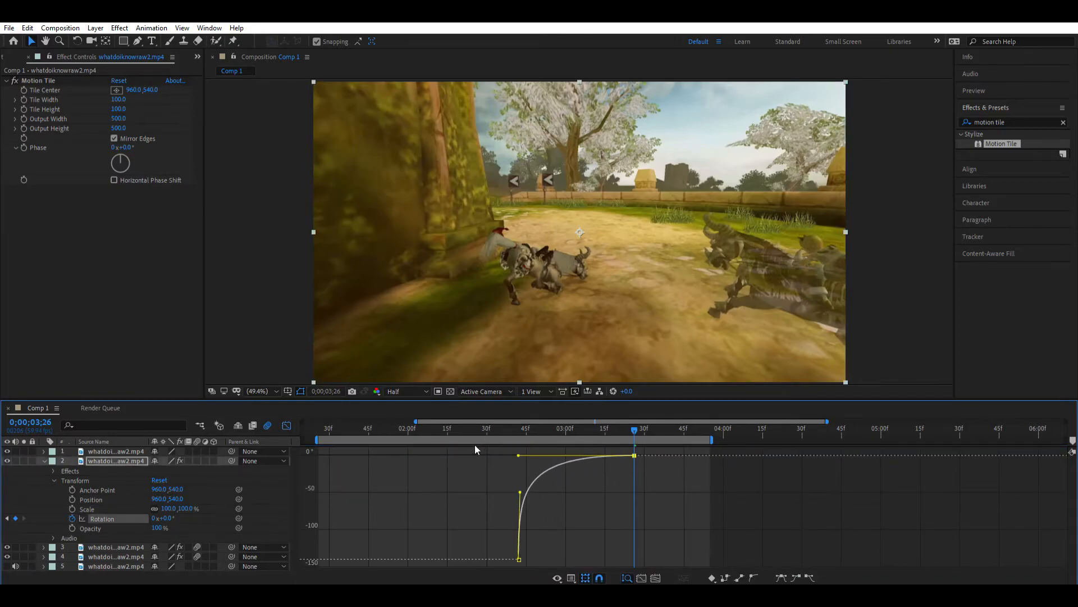
- Return to the layer view and play layer 2's spin from just after the cut, at 0;00;02;45
left_click(525, 426)
left_click(286, 425)
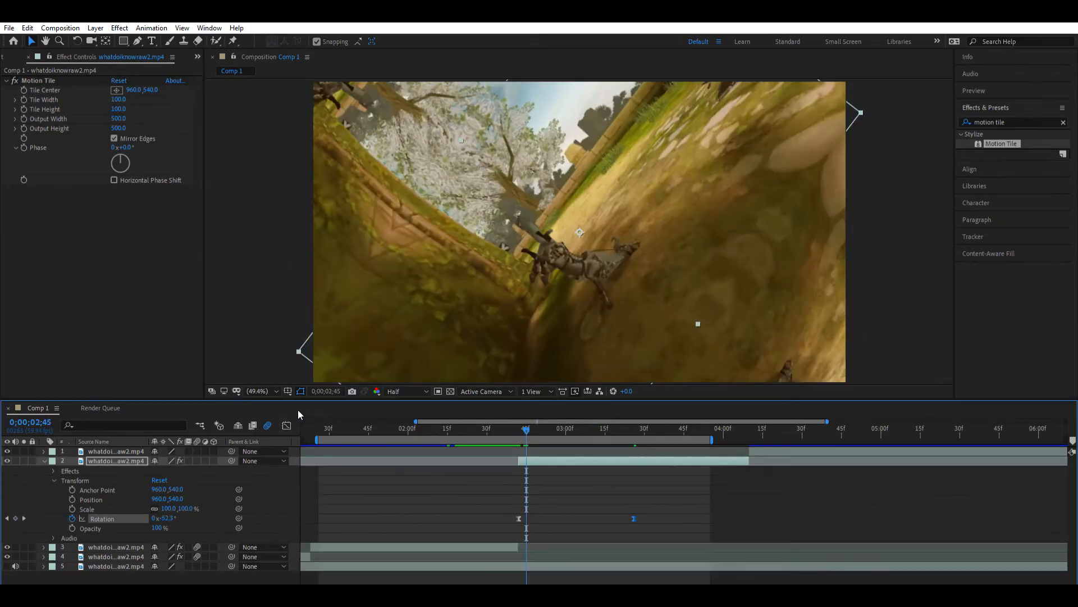
key("space")
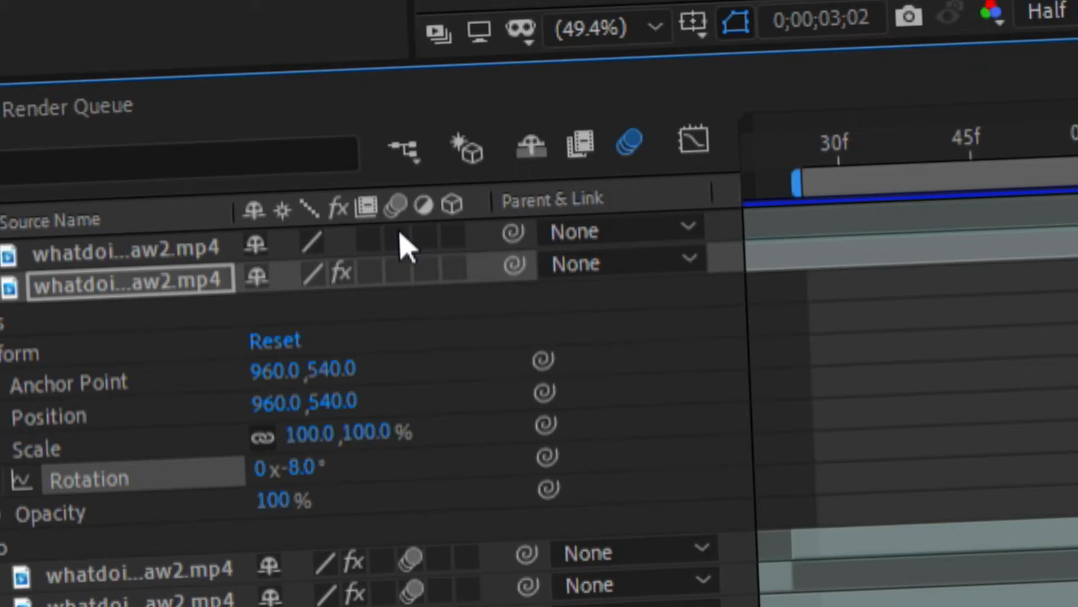
- Turn on motion blur for layer 2 and play its spin from the cut at 0;00;02;42
left_click(197, 461)
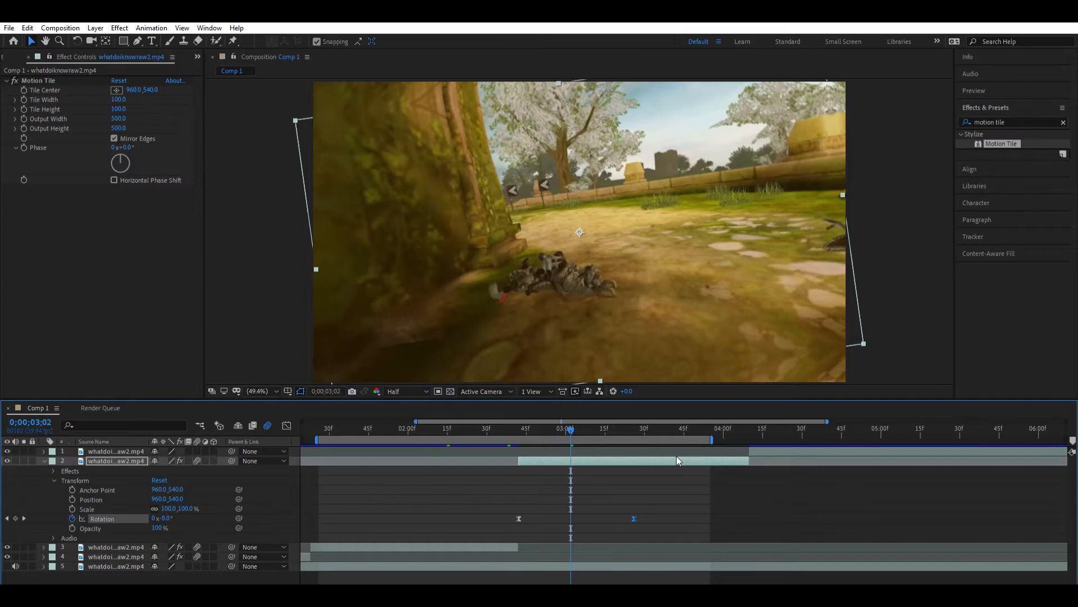
key("space")
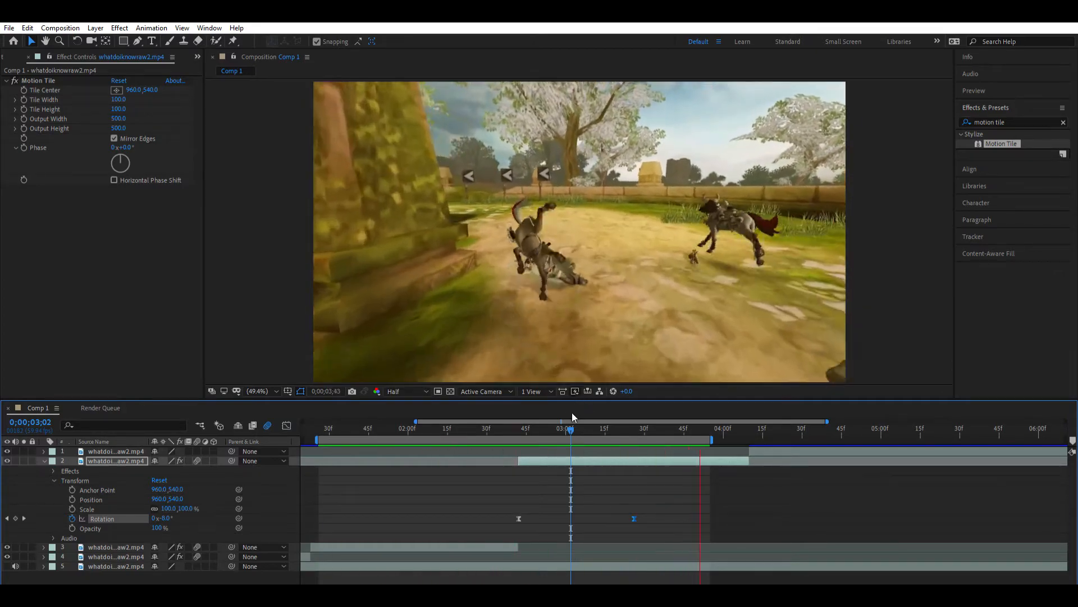
key("space")
left_click_drag(571, 428, 521, 429)
key("space")
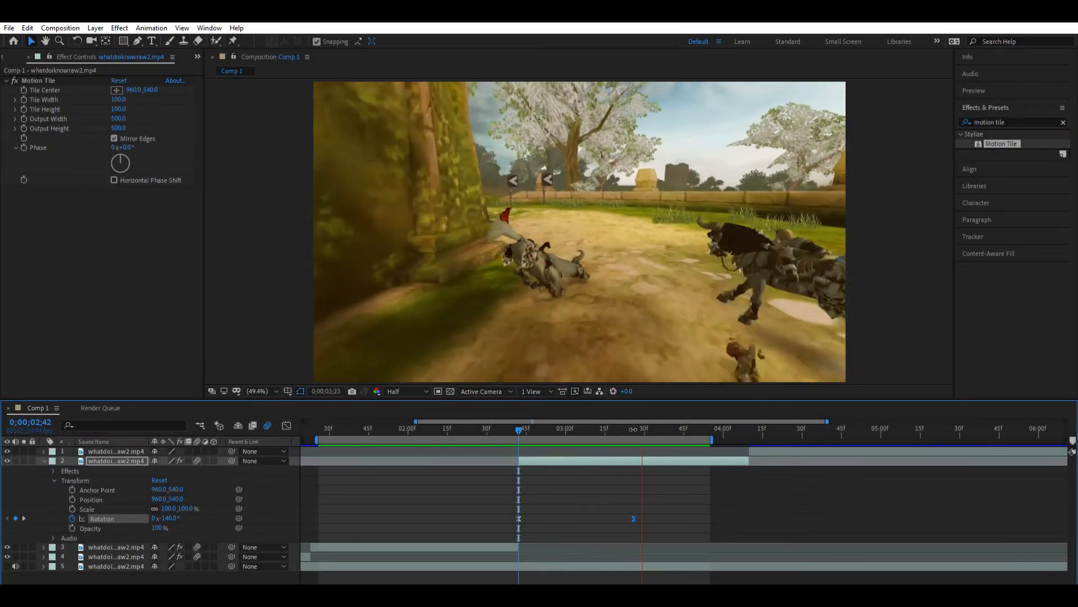
- Shift the work area to span the cut between layers 2 and 1, and set the current time to 0;00;04;10
left_click(592, 422)
left_click_drag(586, 421, 615, 422)
scroll(627, 579, "right", 5)
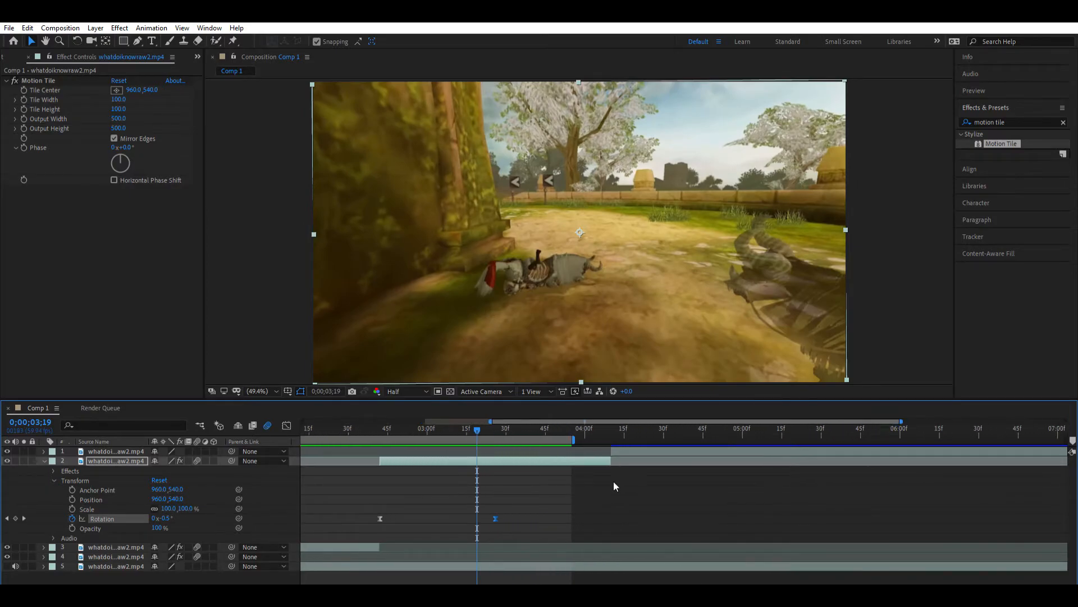
left_click_drag(519, 439, 811, 440)
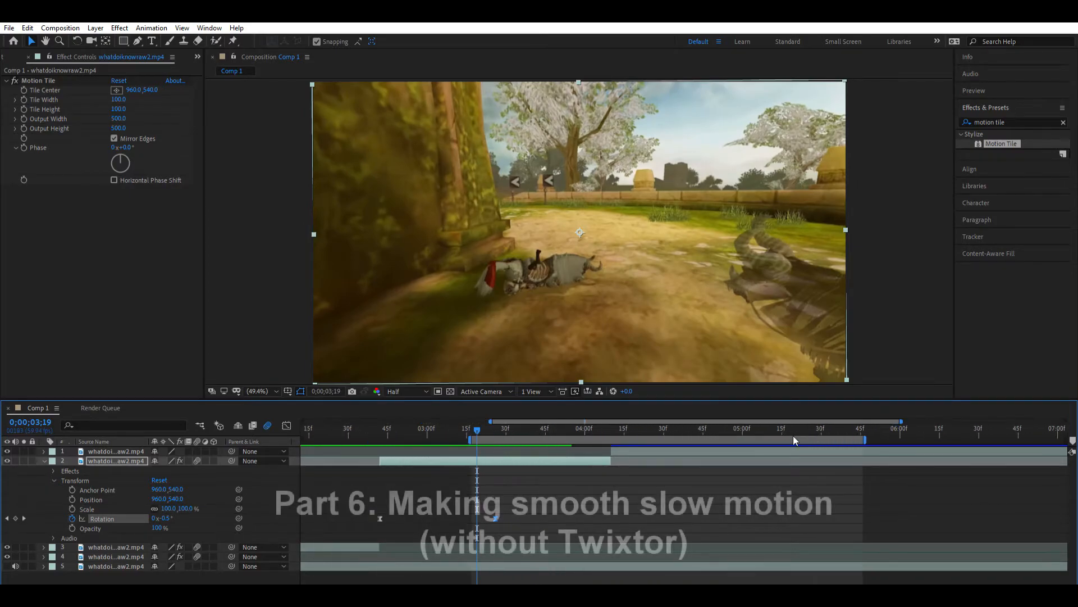
mouse_move(602, 418)
left_mouse_down()
mouse_move(620, 417)
mouse_move(611, 419)
left_mouse_up()
- Set layer 1's frame blending to Pixel Motion
left_click(633, 451)
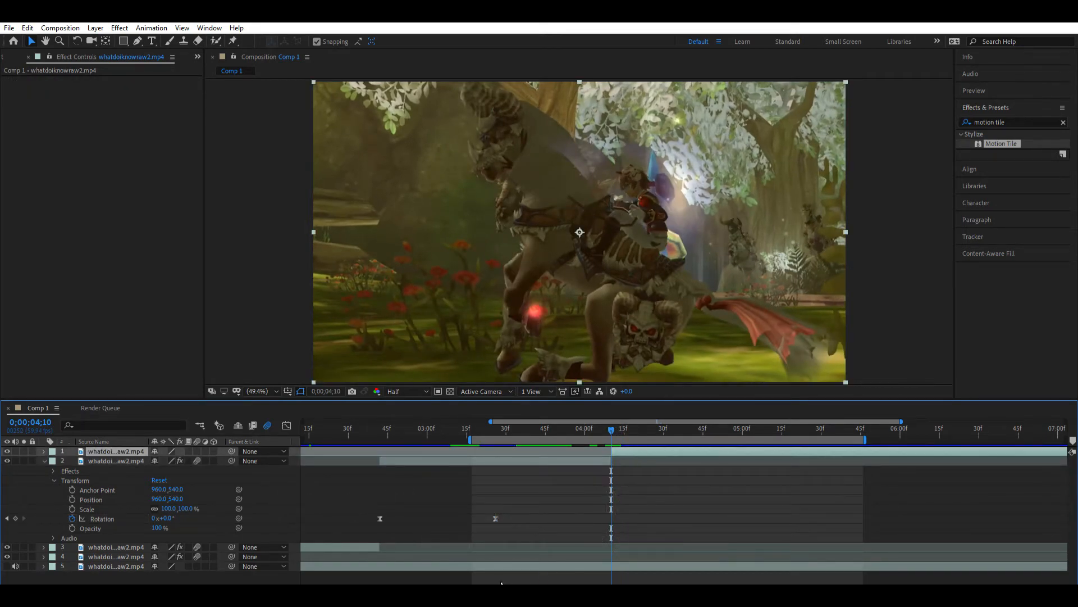
left_click_drag(563, 581, 653, 581)
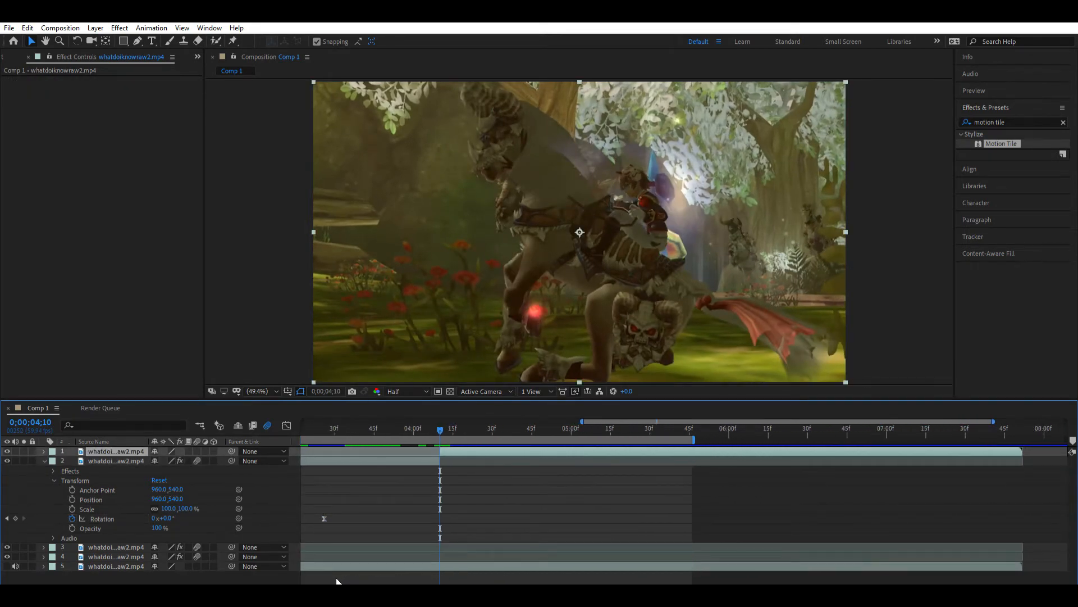
key("=")
left_click_drag(729, 581, 760, 582)
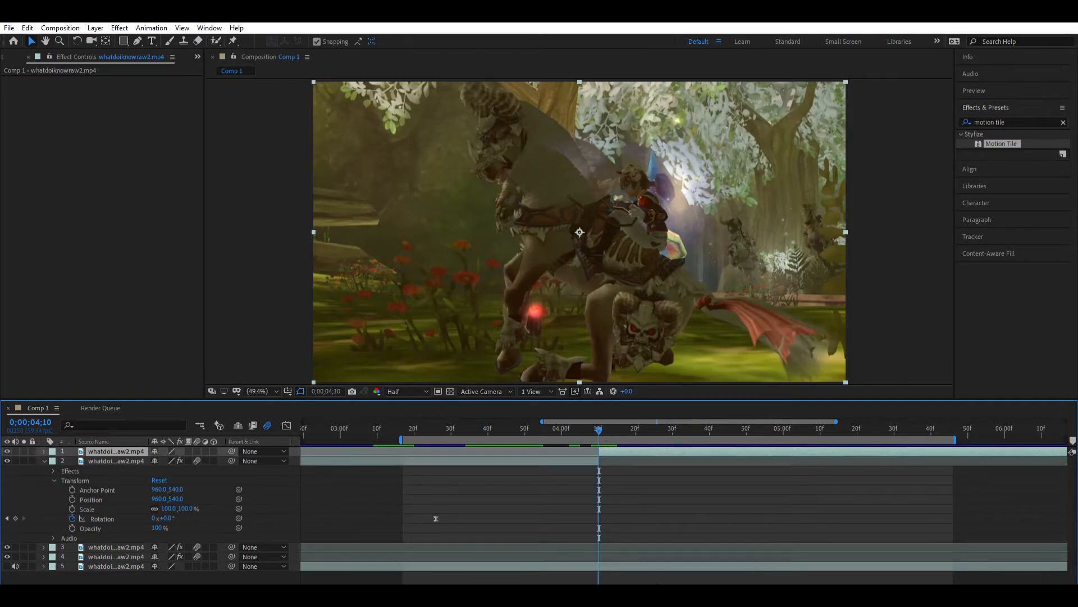
left_click_drag(671, 582, 717, 575)
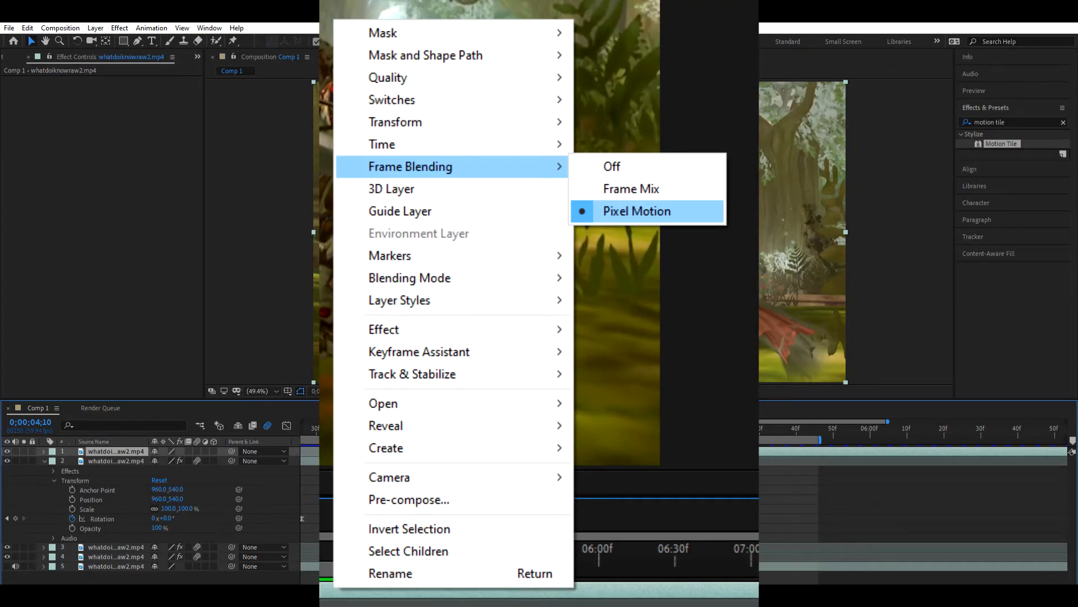
left_click(637, 211)
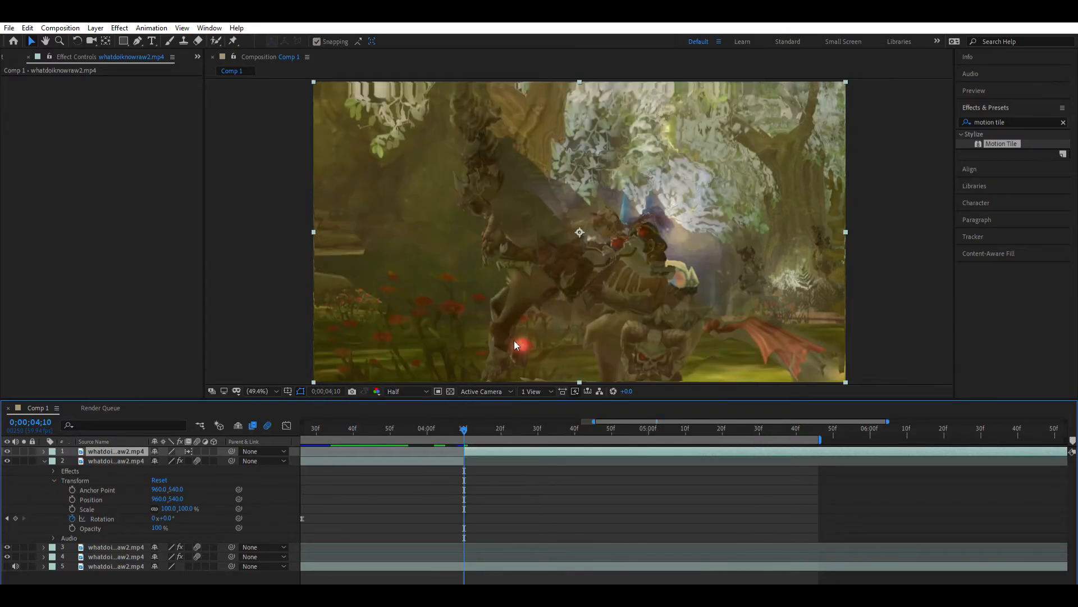
- Cut the first frame off layer 1 at 0;00;04;11 and shift the remaining clip back to meet layer 2's end
left_click_drag(465, 422, 467, 421)
left_click(467, 424)
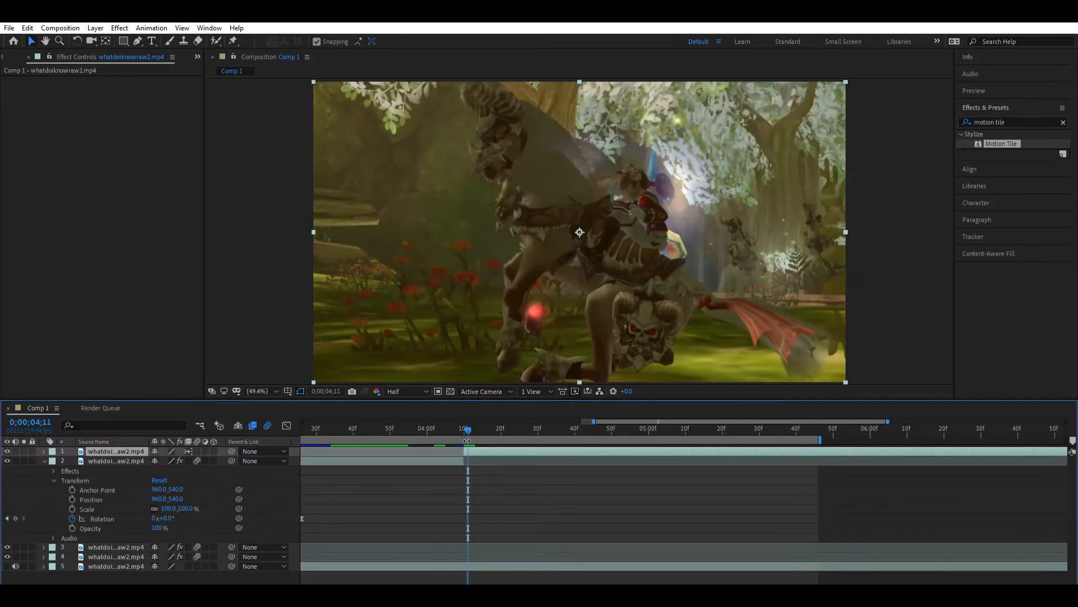
key("ctrl+shift+d")
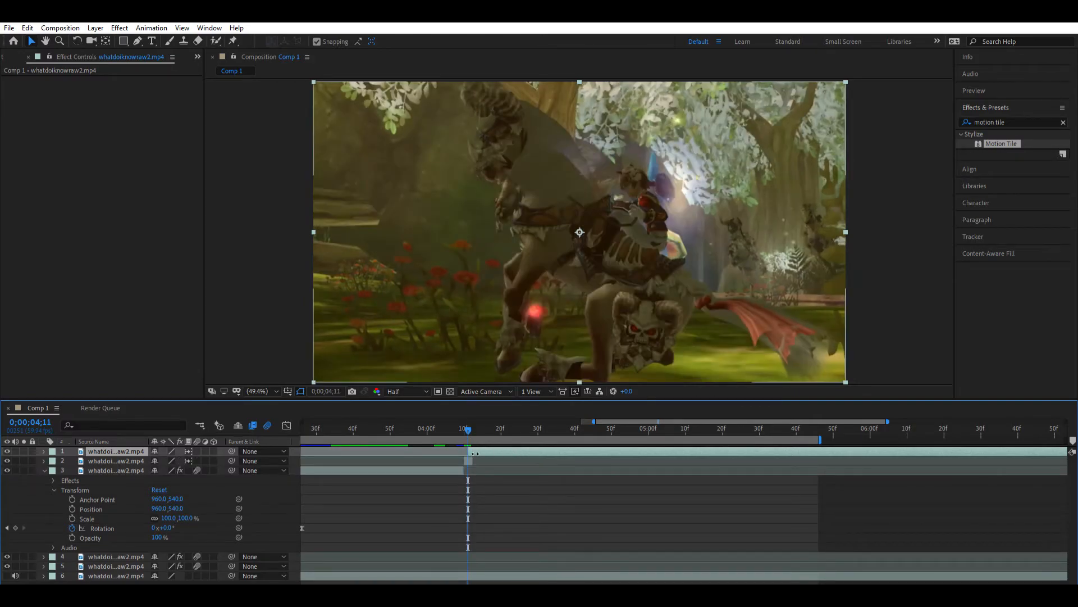
key("Delete")
key("ctrl+shift+d")
left_click(470, 461)
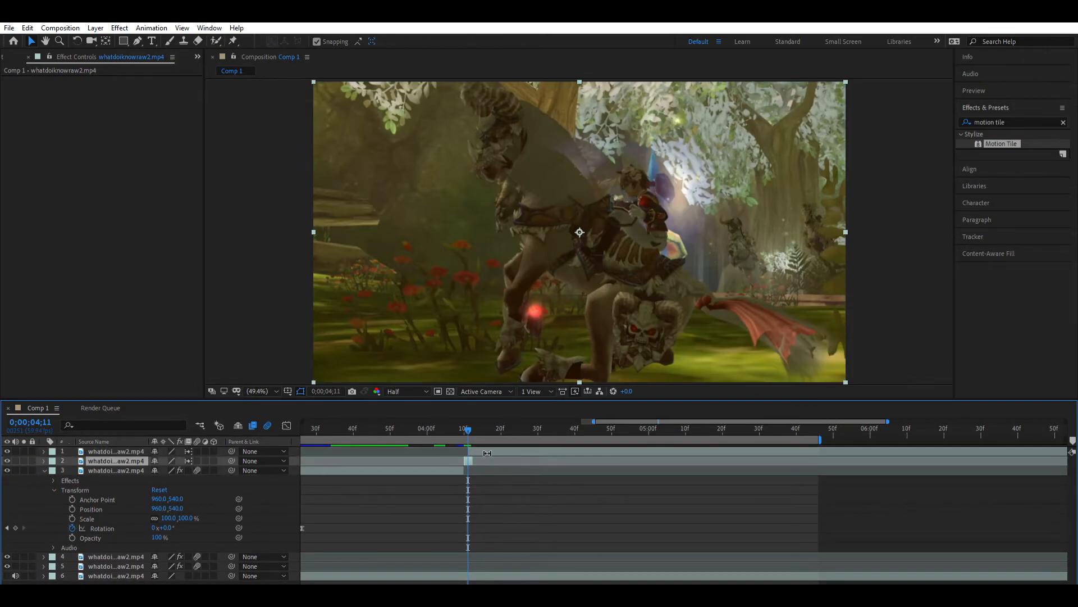
key("Delete")
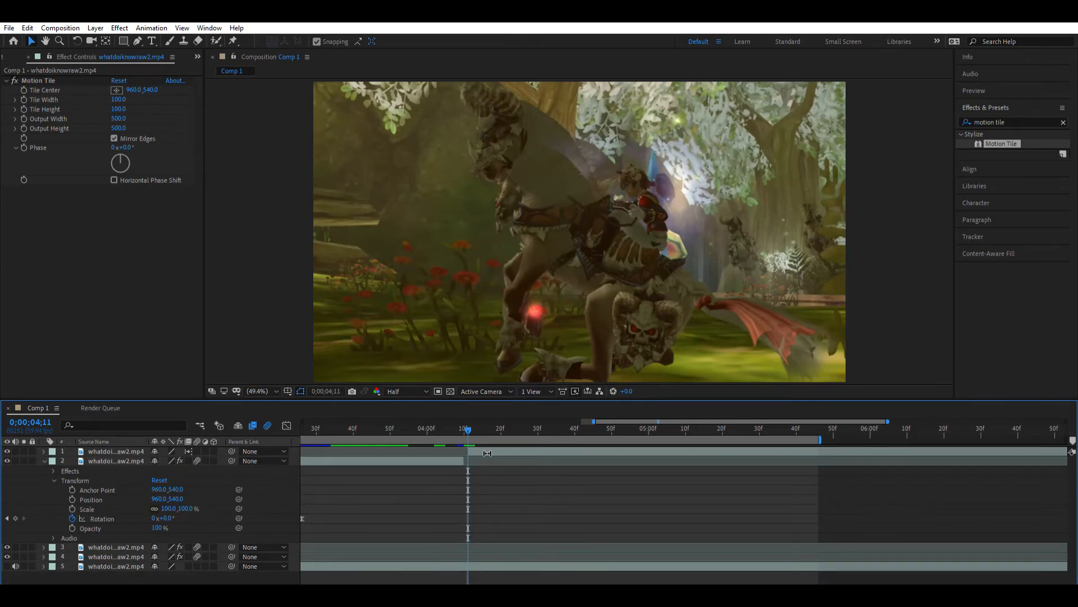
left_click(486, 451)
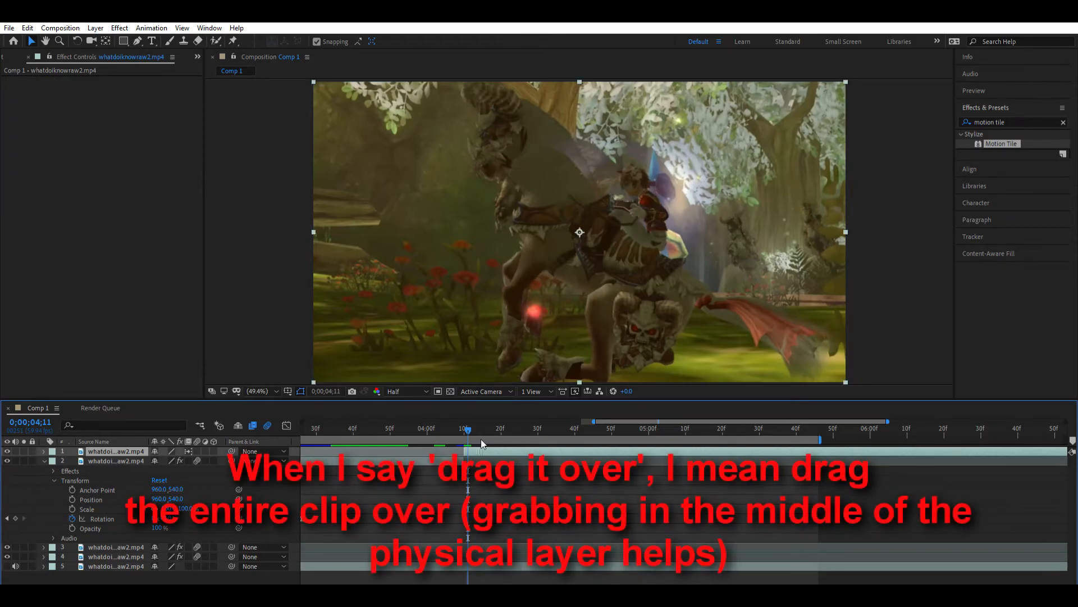
- Play back the work area to check layer 1's slow motion
left_click_drag(467, 422, 734, 428)
key("space")
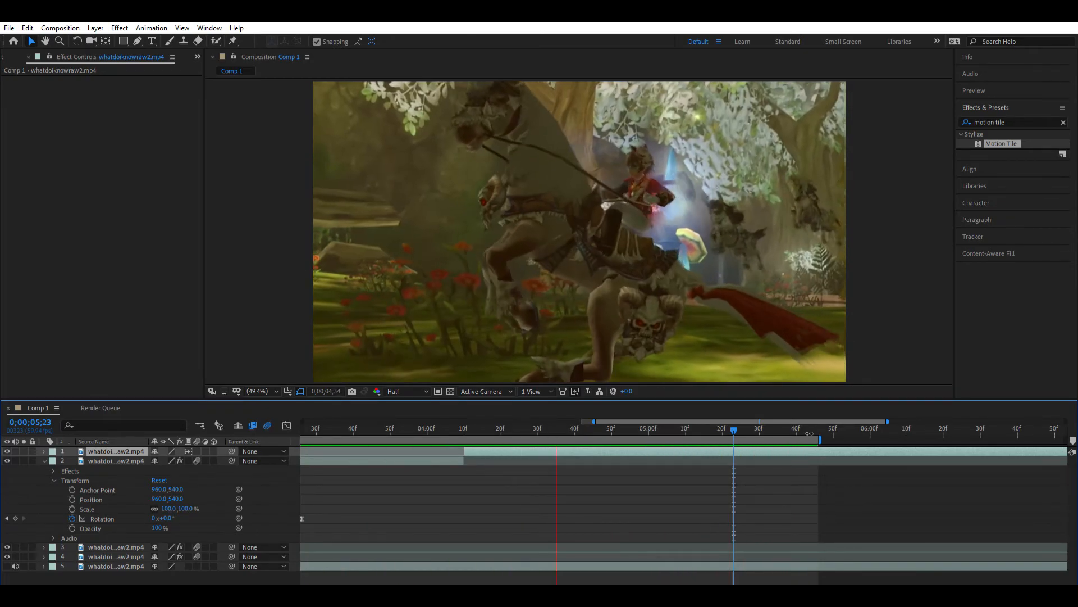
left_click(744, 426)
- Set the current time to 0;00;03;44 and separate layer 2's Position into X and Y dimensions
left_click_drag(455, 426, 441, 426)
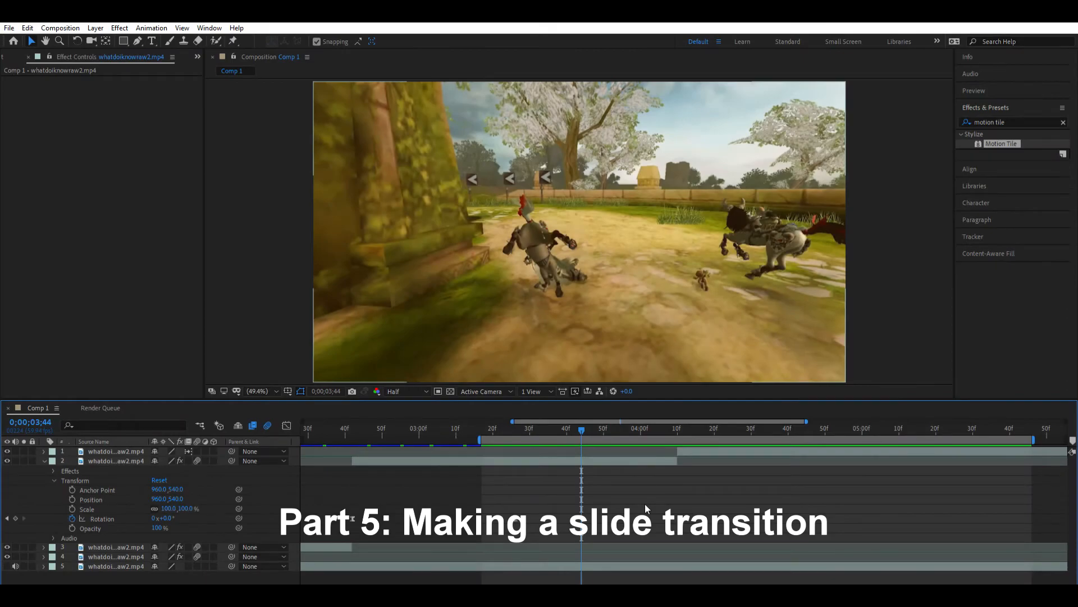
left_click(105, 489)
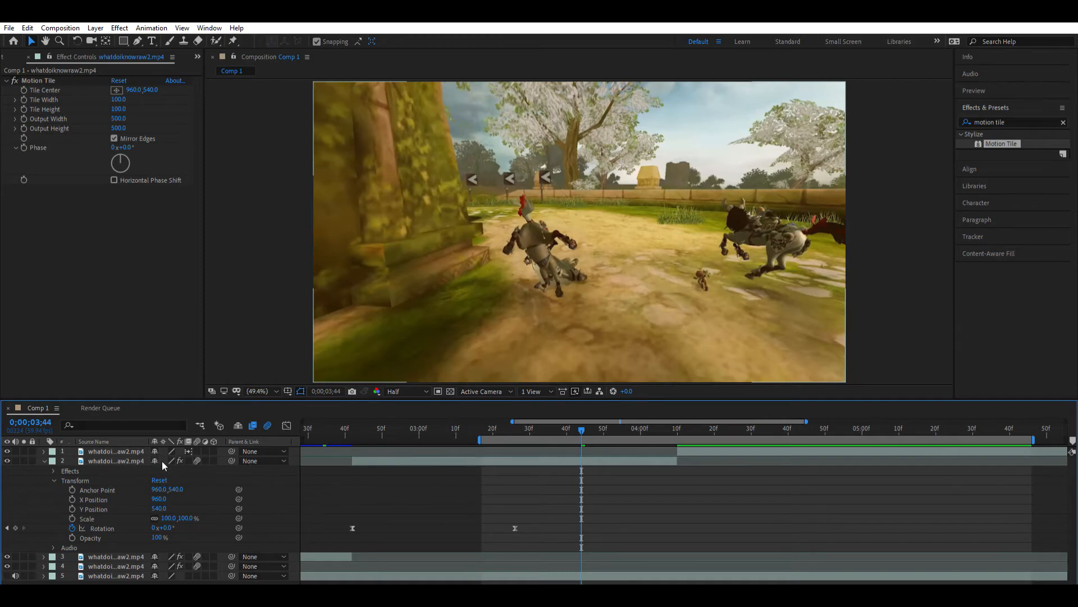
left_click_drag(655, 583, 698, 584)
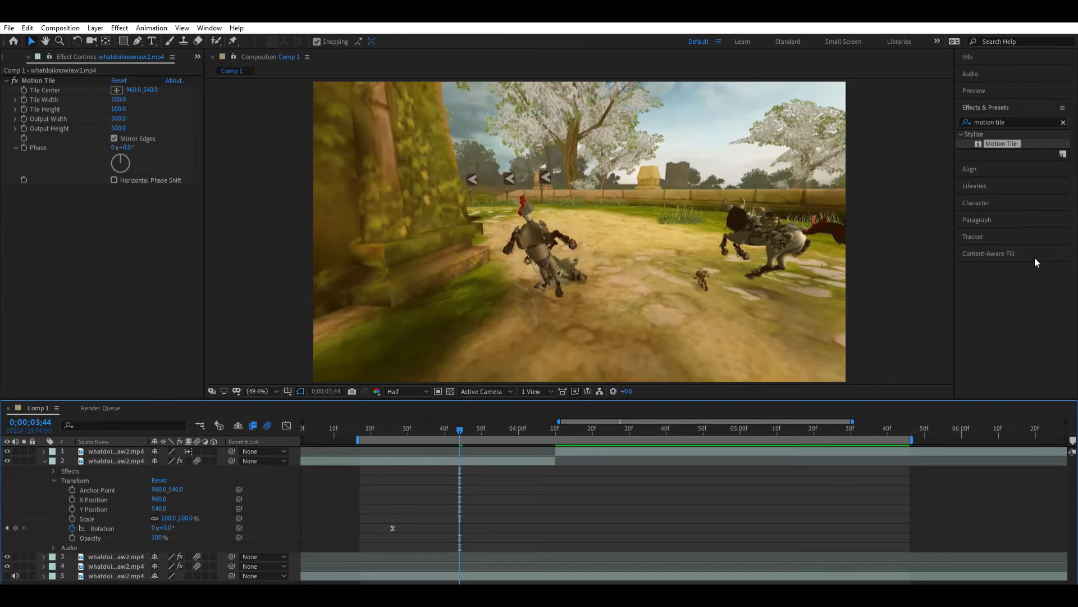
- Try shifting layer 2 with Y Position and X Position, undoing each change
left_click_drag(159, 508, 528, 562)
key("ctrl+z")
left_click_drag(159, 498, 4, 508)
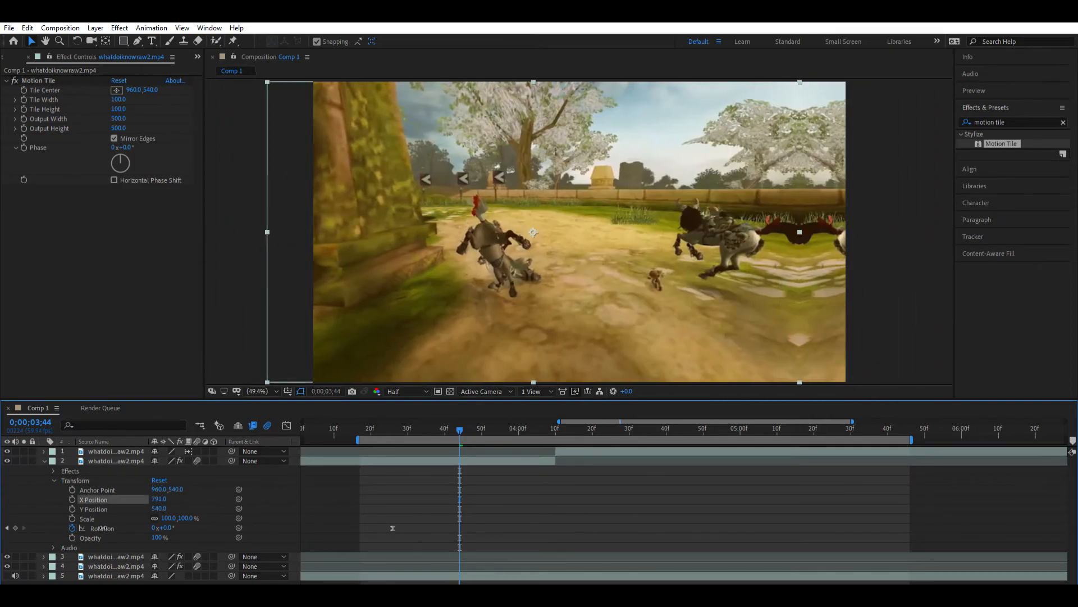
key("ctrl+z")
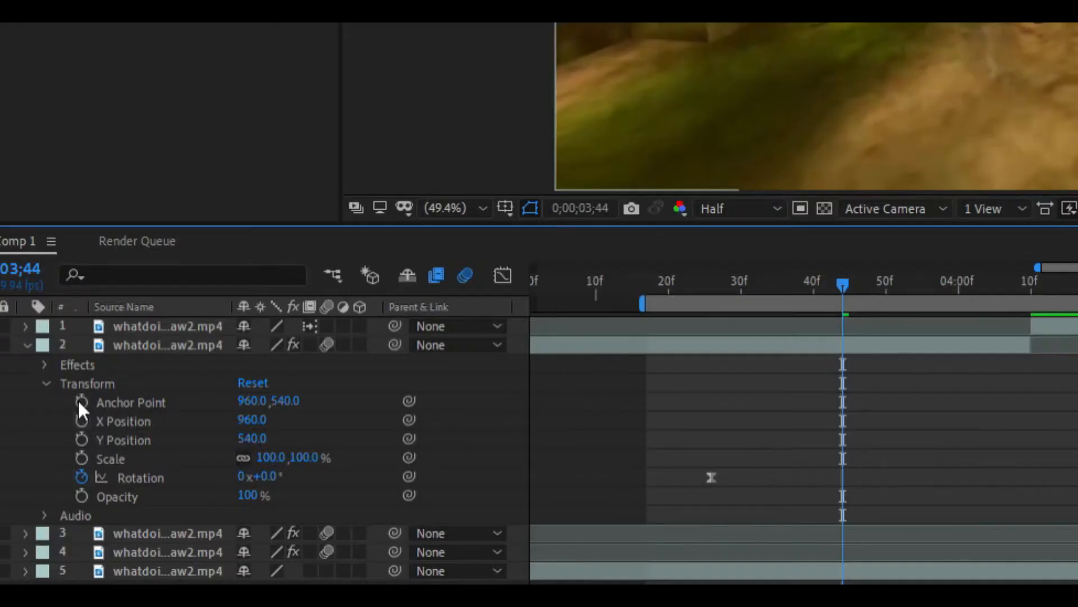
- Keyframe layer 2's X Position at 960 before the cut and at about 660 at 0;00;04;10
left_click(81, 420)
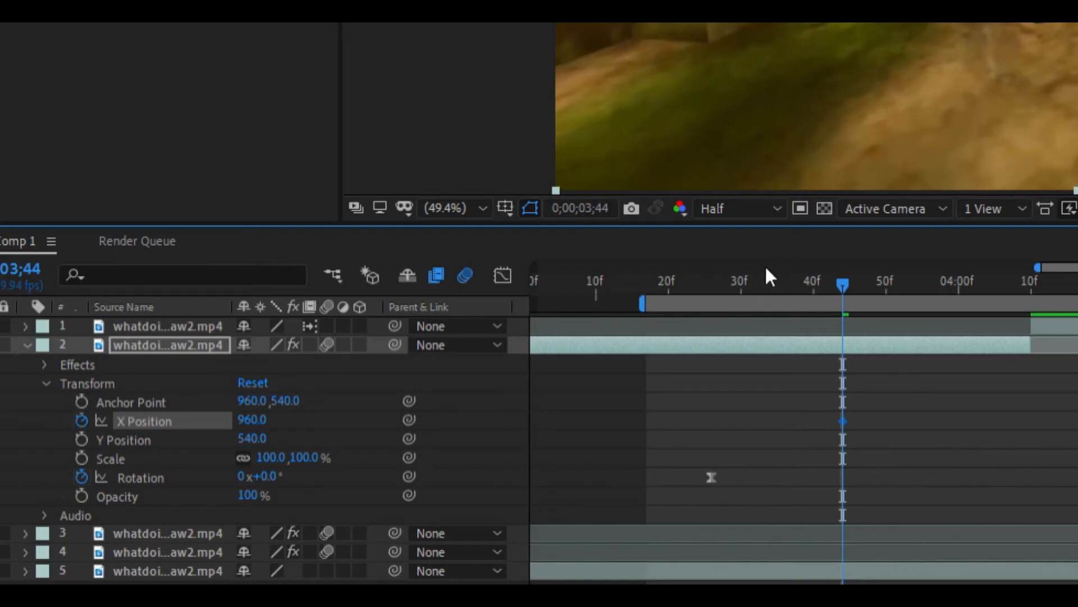
left_click_drag(859, 251, 1029, 254)
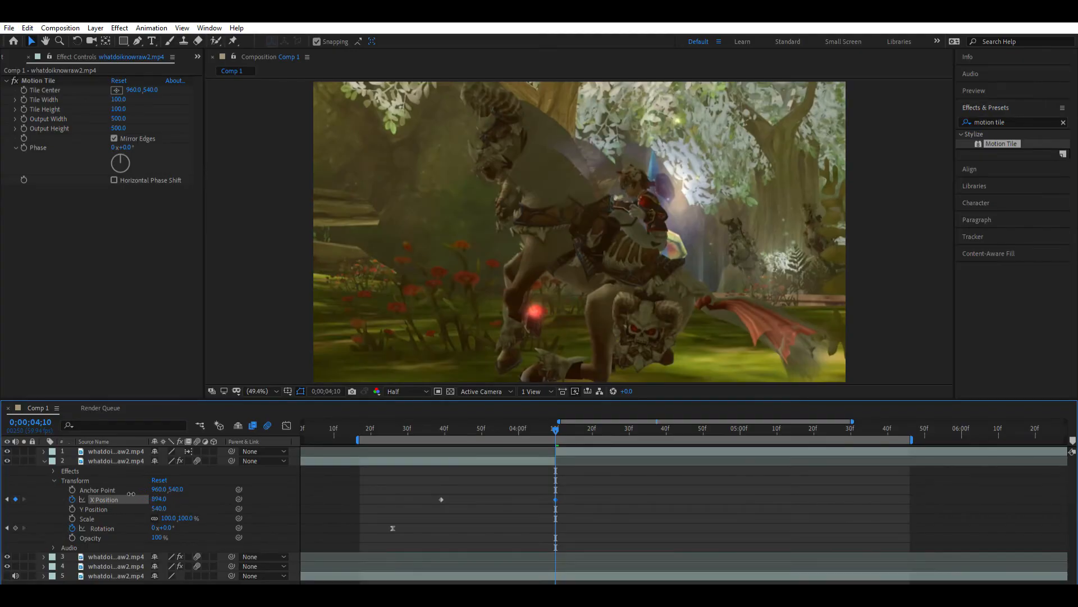
left_click(129, 496)
left_click_drag(166, 499, 36, 498)
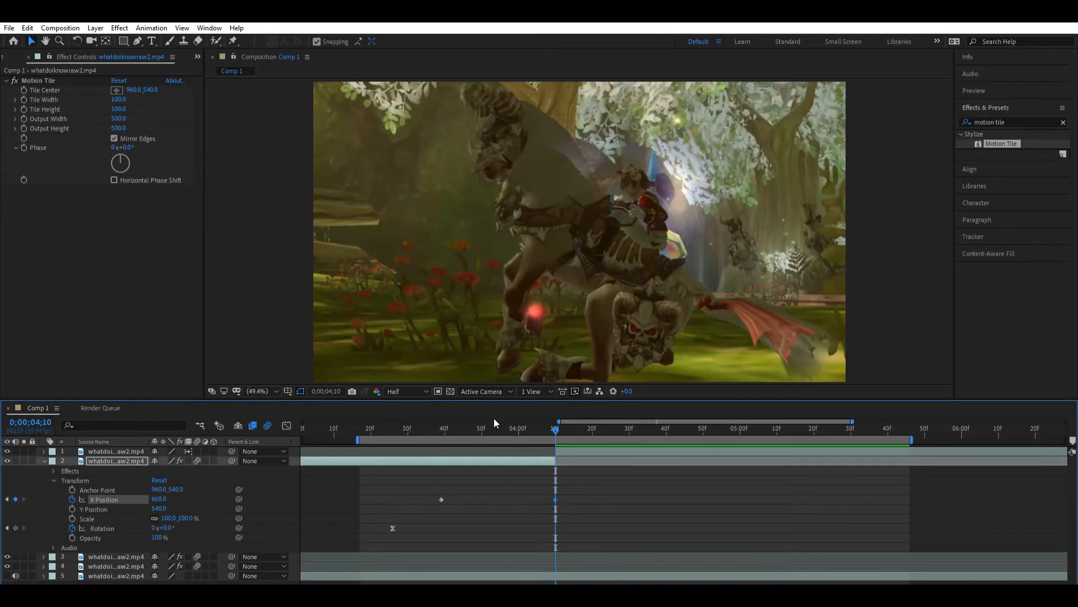
- Move layer 2's second X Position keyframe one frame earlier, to 0;00;04;09, where the layer is visible
key("Page_Up")
key("Page_Up")
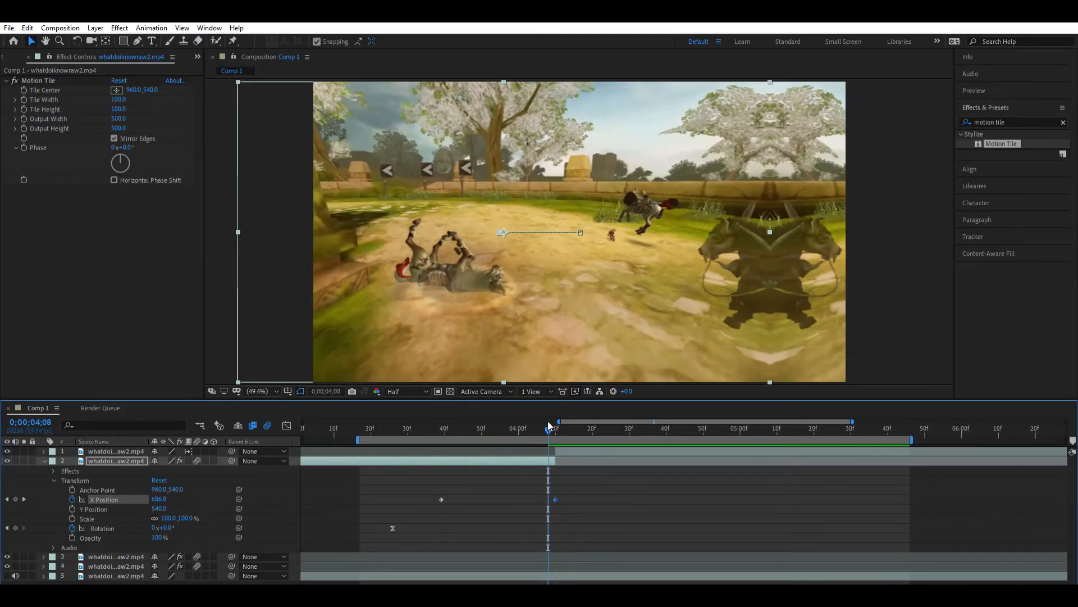
left_click_drag(549, 423, 551, 422)
left_click_drag(556, 499, 551, 499)
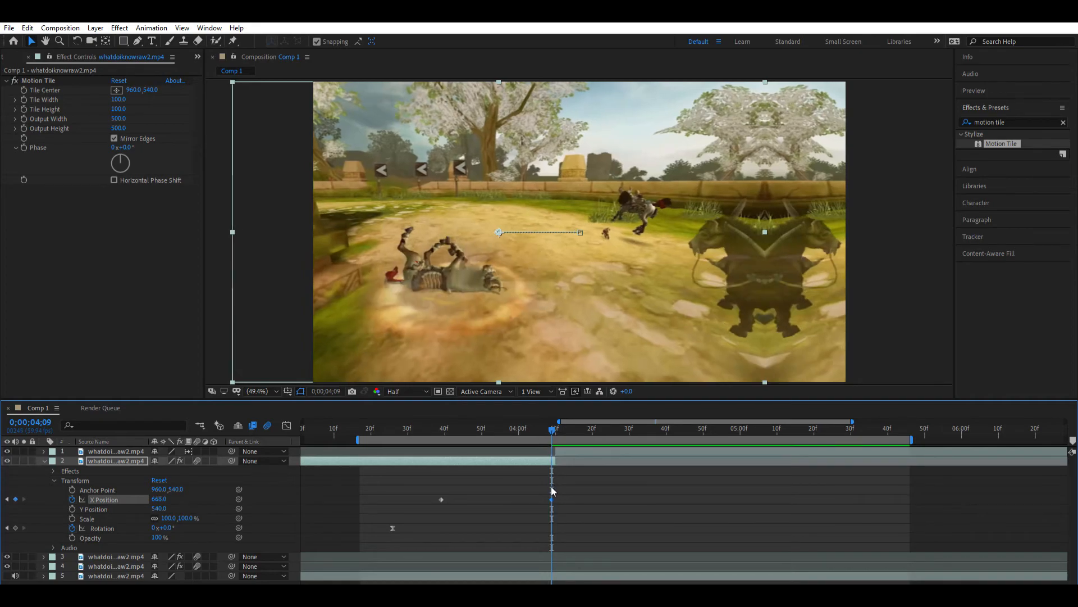
left_click(551, 488)
left_click_drag(553, 423, 551, 423)
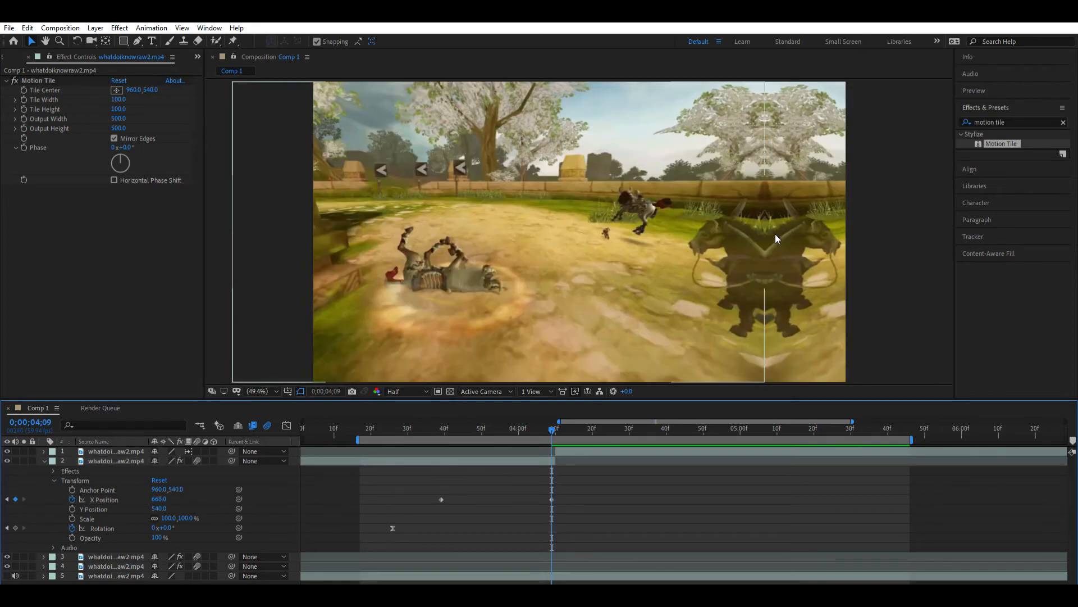
- Set layer 2's X Position keyframe at 0;00;04;09 to -1308
left_click_drag(160, 498, 1, 509)
left_click_drag(159, 499, 76, 494)
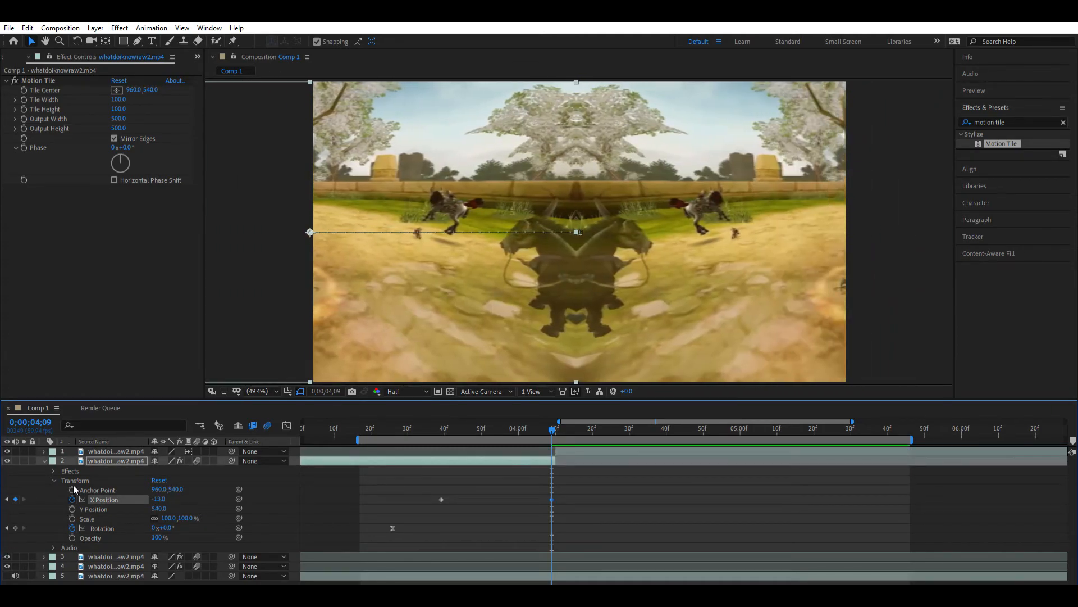
left_click_drag(160, 498, 5, 509)
left_click_drag(162, 498, 3, 499)
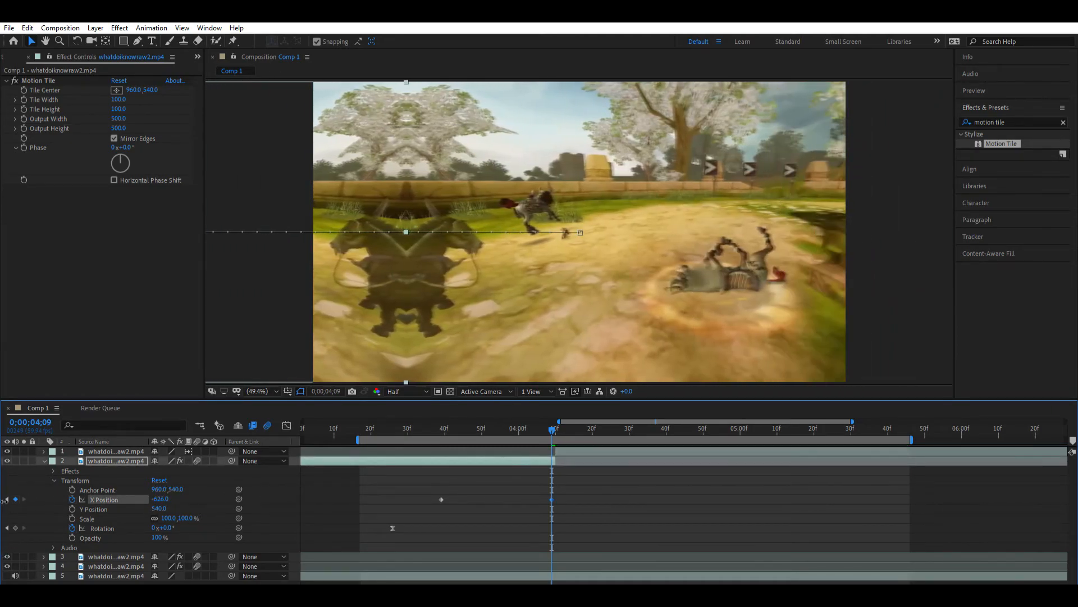
left_click_drag(170, 490, 4, 499)
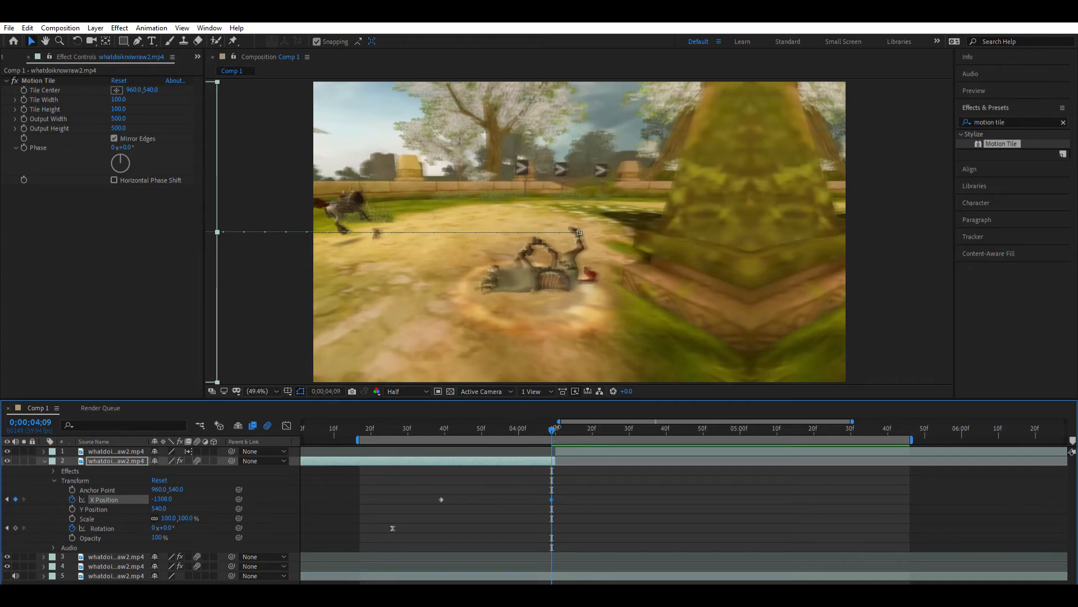
- Move layer 2's second X Position keyframe to the cut at 0;00;04;10
mouse_move(554, 428)
left_mouse_down()
mouse_move(445, 429)
mouse_move(553, 431)
mouse_move(470, 436)
mouse_move(550, 443)
left_mouse_up()
left_click_drag(551, 498, 555, 498)
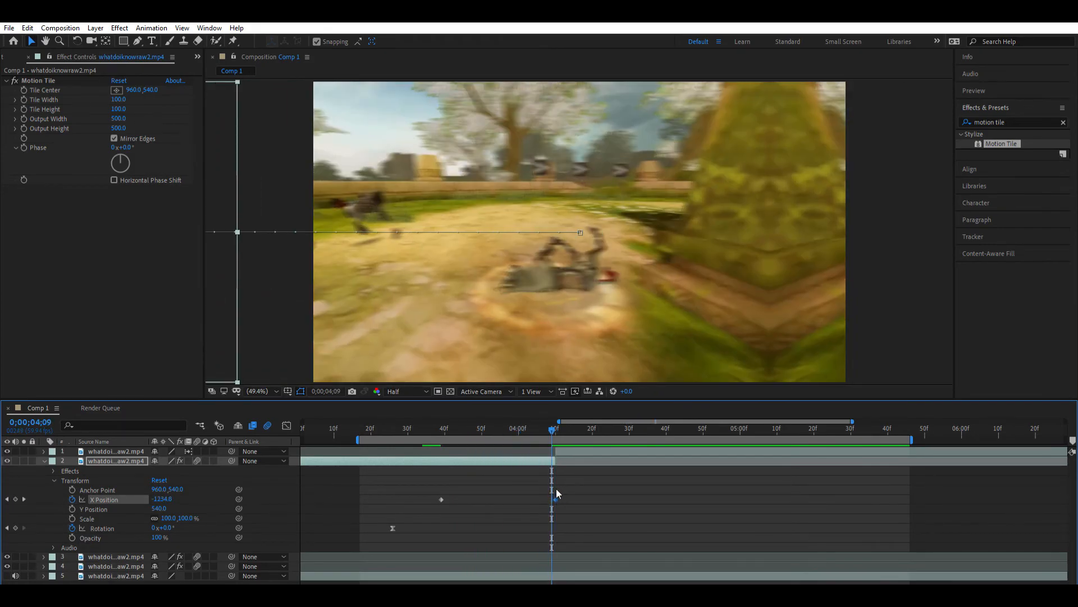
left_click(555, 422)
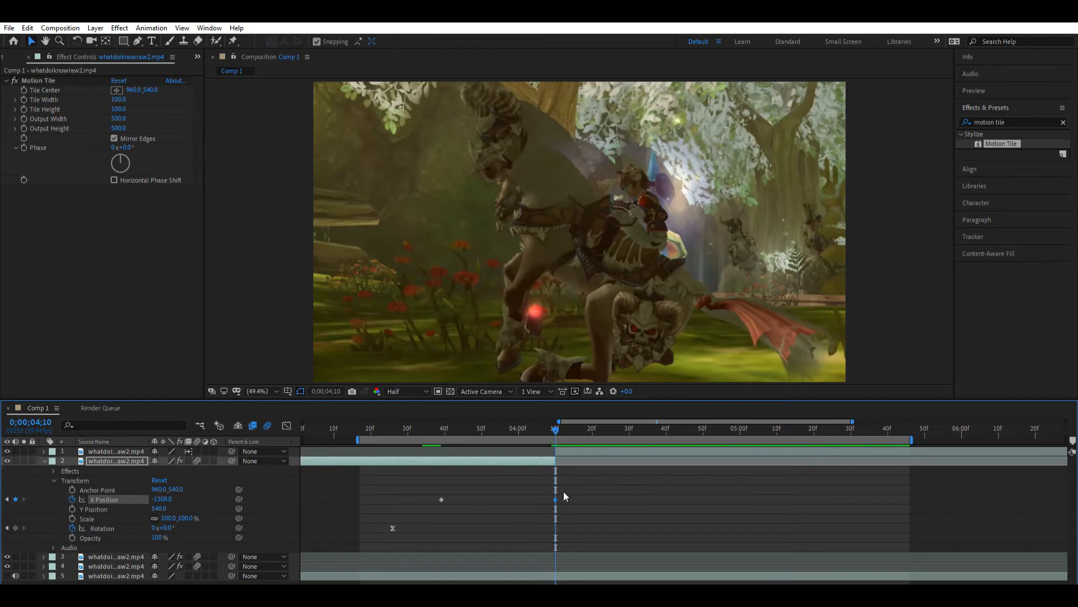
- Apply Easy Ease to both of layer 2's X Position keyframes
left_click_drag(578, 496, 441, 485)
key("F9")
left_click(601, 516)
- Shape layer 2's X Position curve in the Graph Editor to start flat and drop steeply at the cut
left_click(441, 498)
left_click(287, 425)
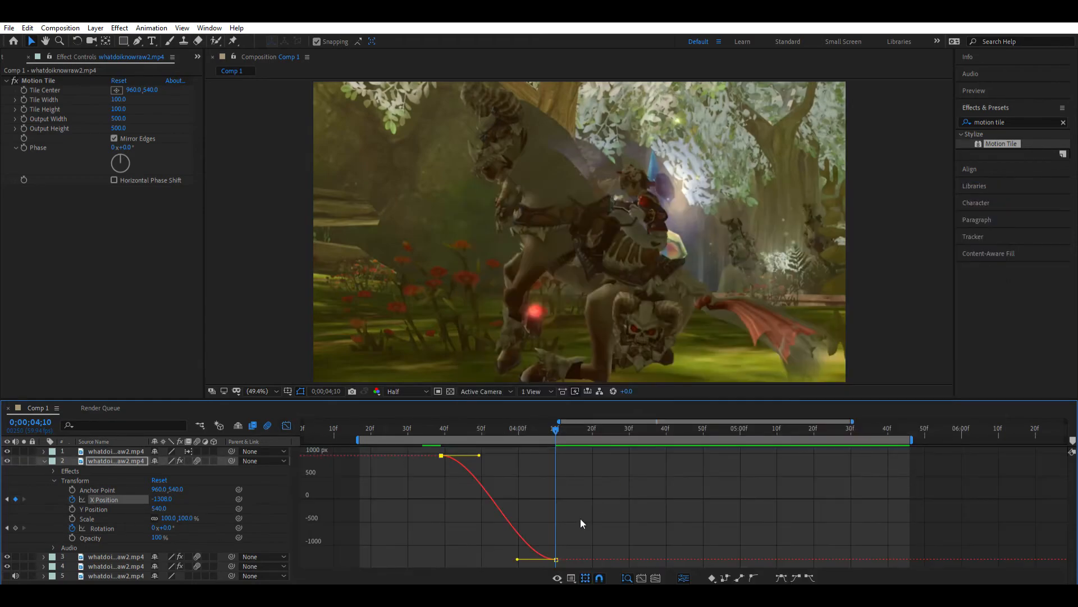
left_click_drag(517, 559, 553, 503)
left_click_drag(478, 455, 554, 477)
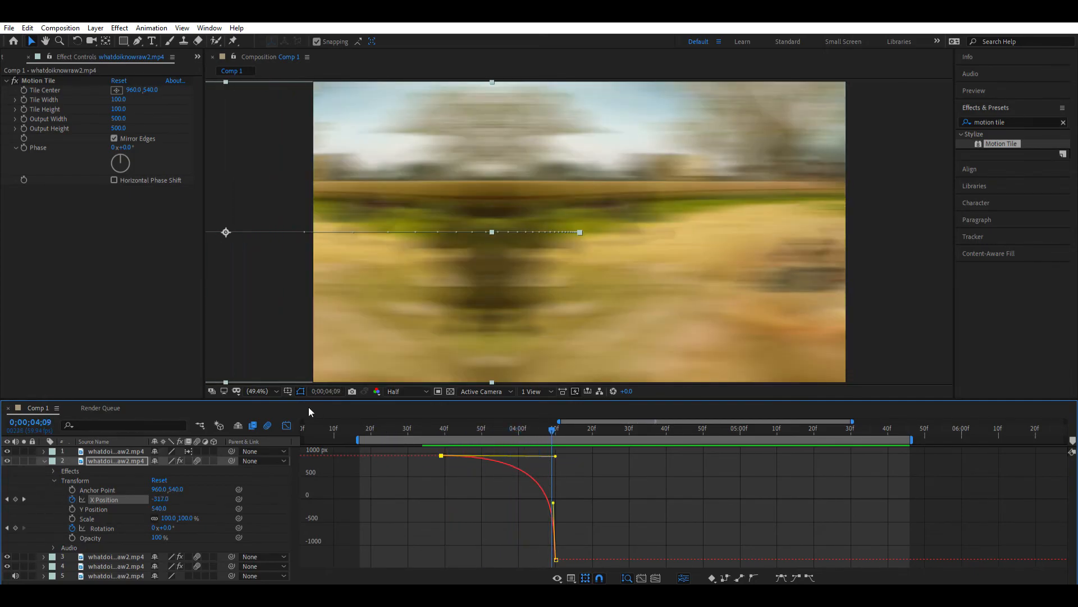
left_click(289, 425)
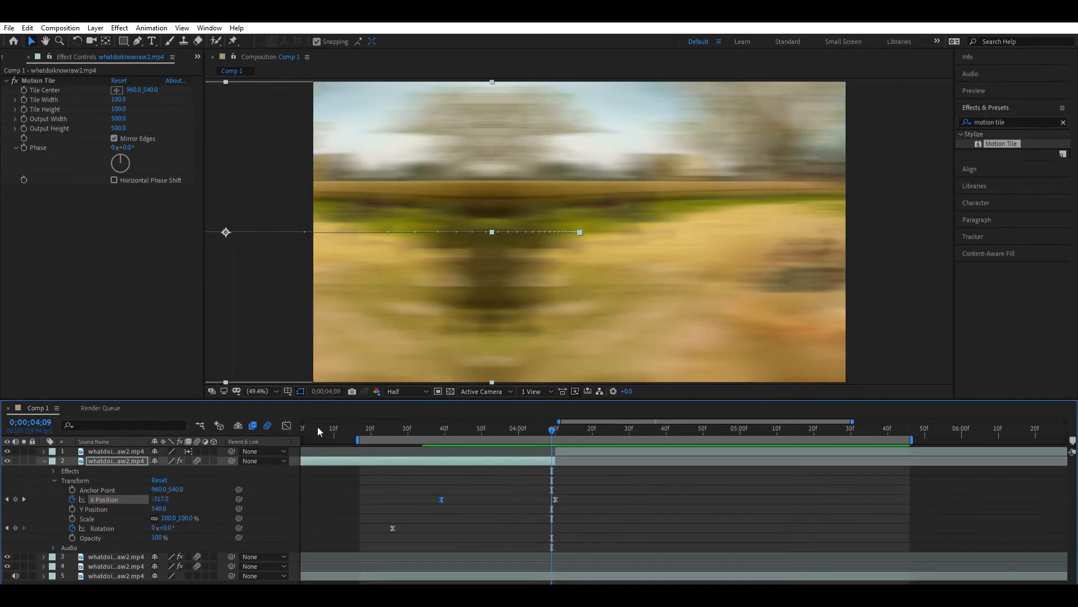
- At the cut at 0;00;04;10, separate layer 1's Position into X and Y dimensions
left_click(557, 427)
left_click(44, 460)
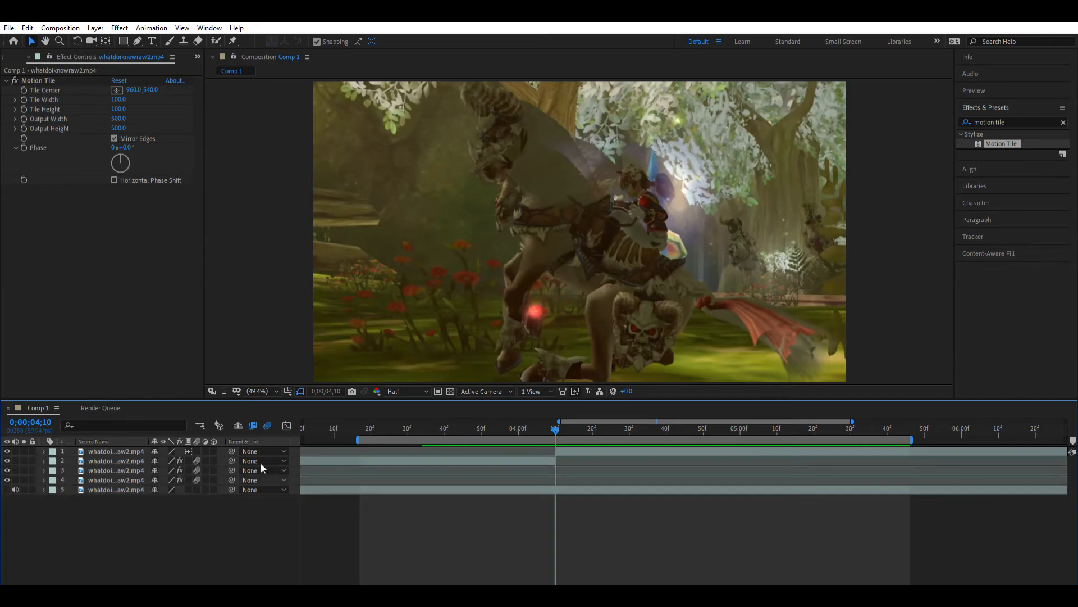
left_click(564, 451)
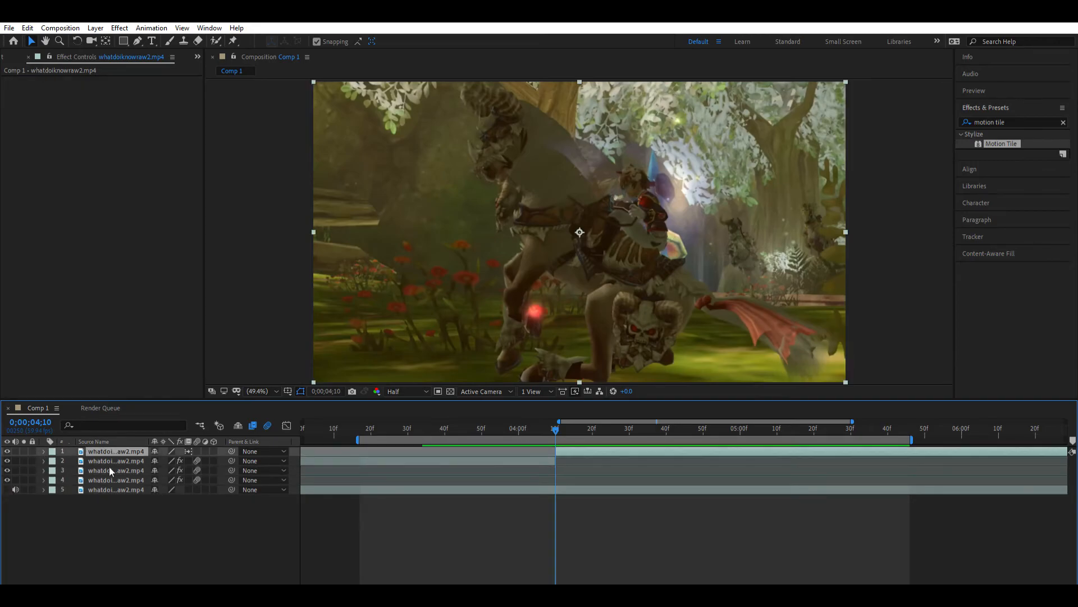
left_click(44, 451)
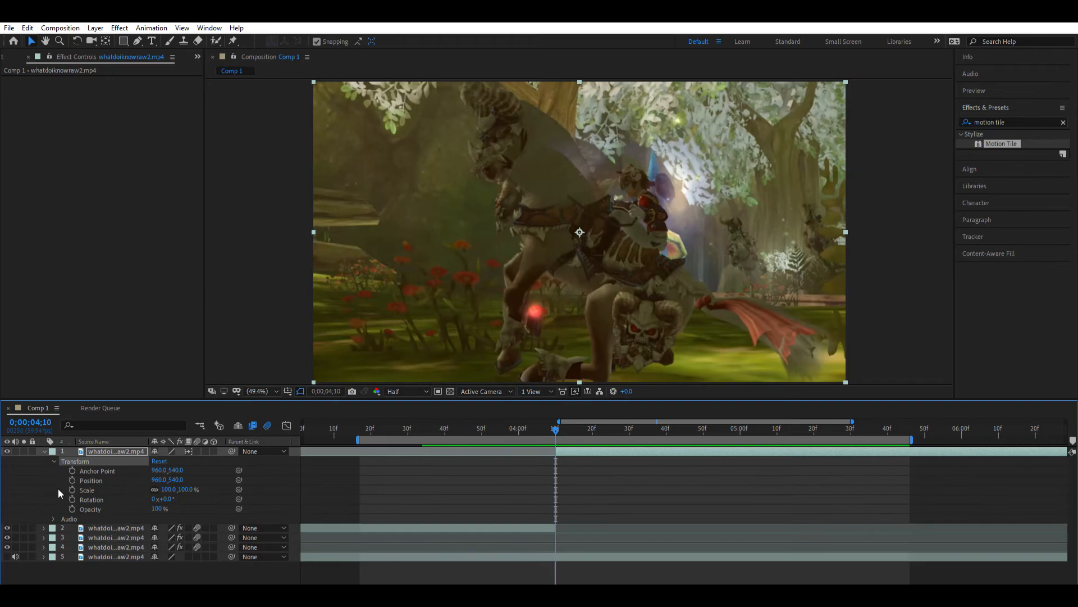
left_click(93, 478)
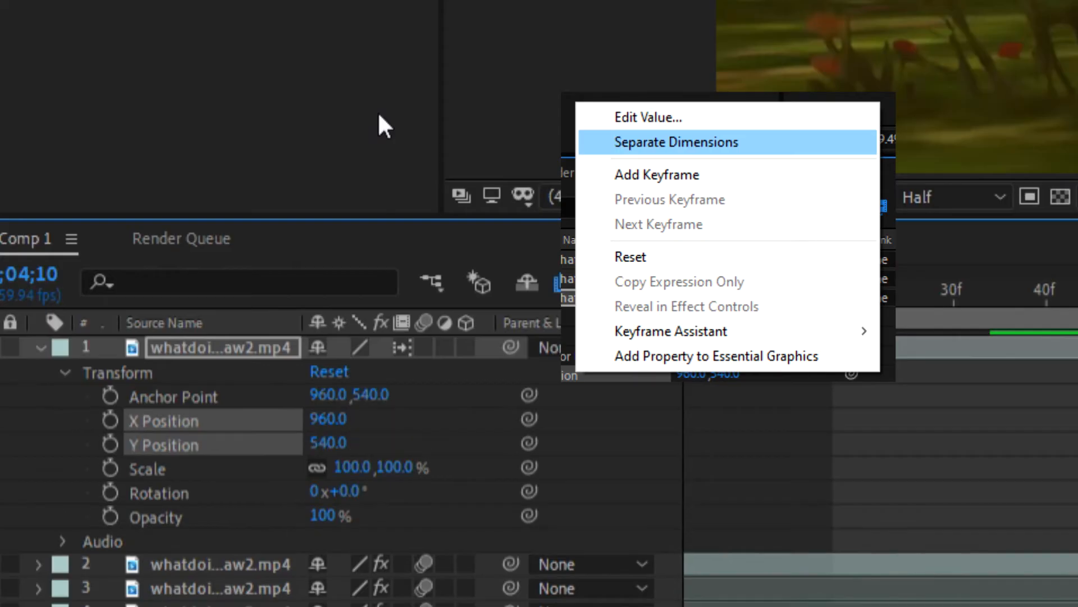
left_click(238, 419)
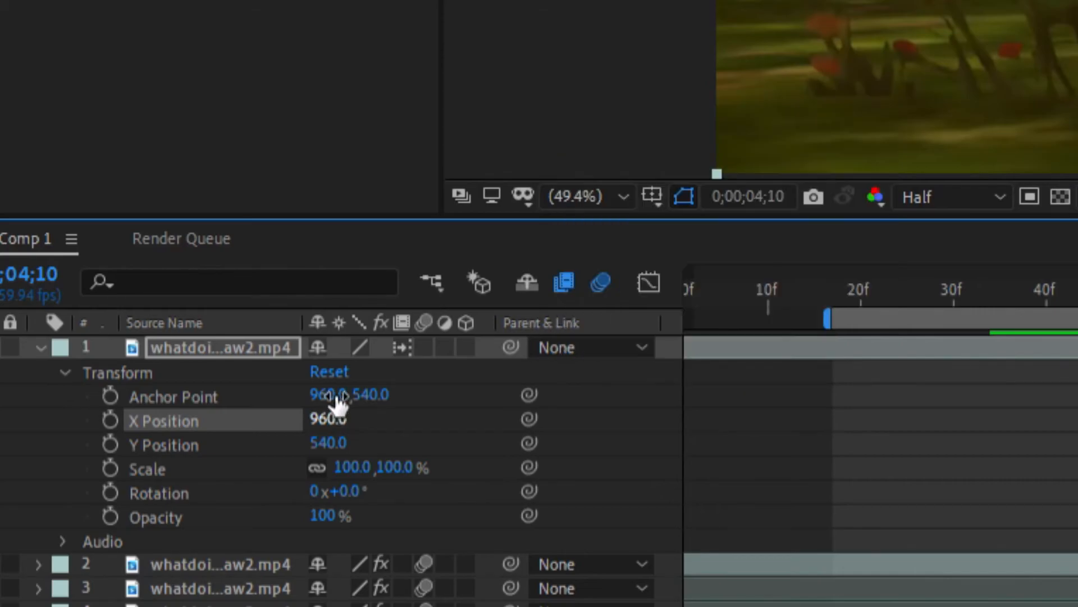
left_click_drag(336, 419, 1038, 448)
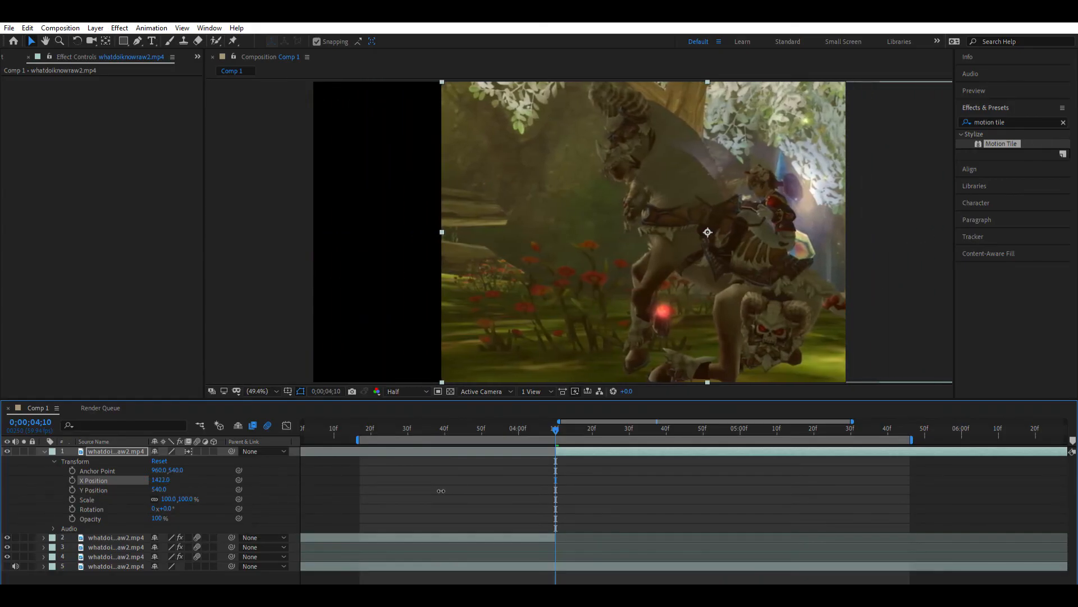
key("ctrl+z")
- Apply Motion Tile to layer 1 with Output Width and Output Height at 500 and Mirror Edges enabled
left_click_drag(1000, 144, 632, 449)
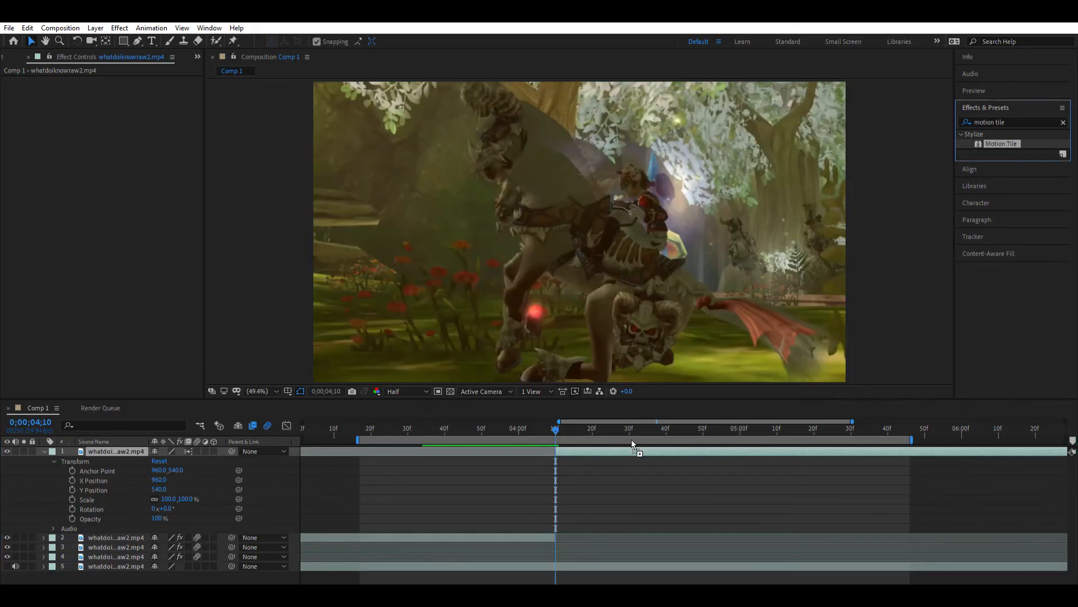
left_click(118, 118)
type("500.0")
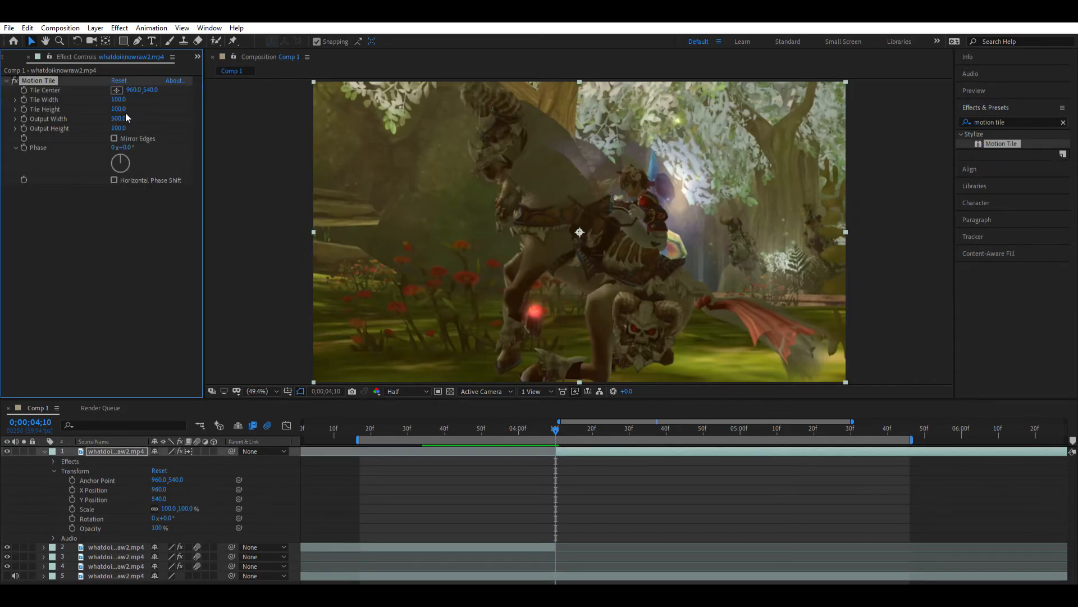
left_click(124, 126)
type("500")
key("Return")
- Set layer 1's X Position to 3340 and keyframe it at the cut at 0;00;04;10
left_click(395, 514)
left_click_drag(159, 489, 716, 491)
left_click_drag(161, 489, 549, 359)
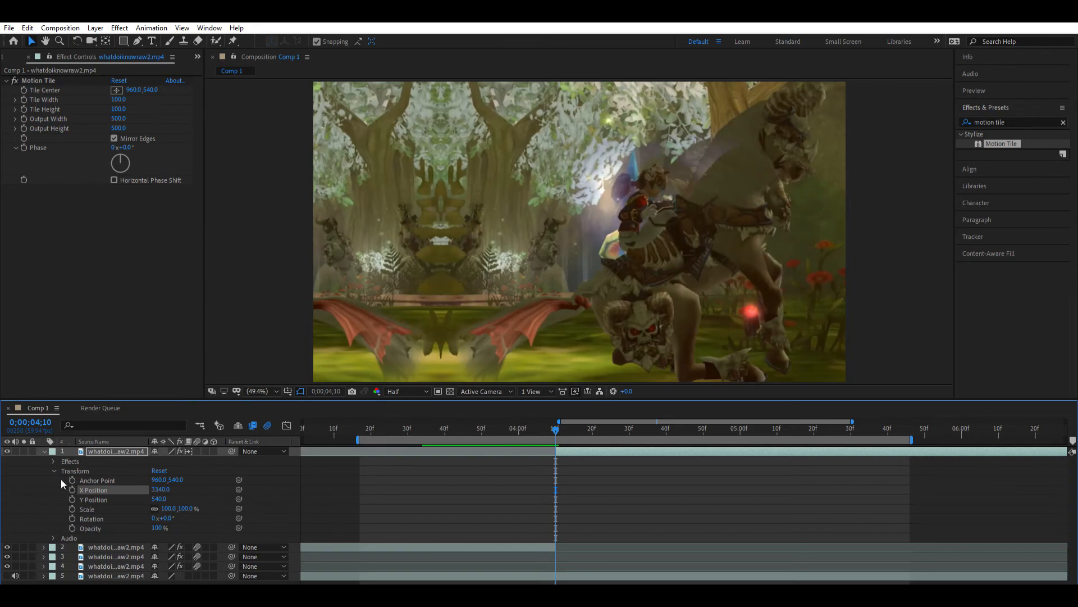
left_click(72, 489)
- Add an X Position keyframe of 960 to layer 1 at 0;00;04;43
left_click_drag(667, 419, 679, 420)
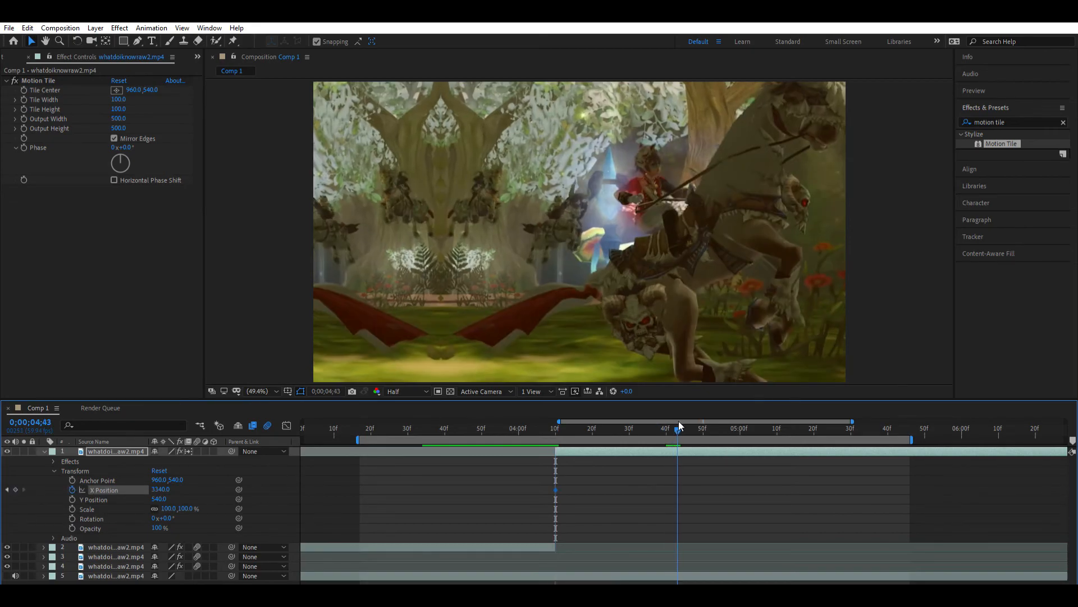
left_click(114, 481)
left_click(156, 425)
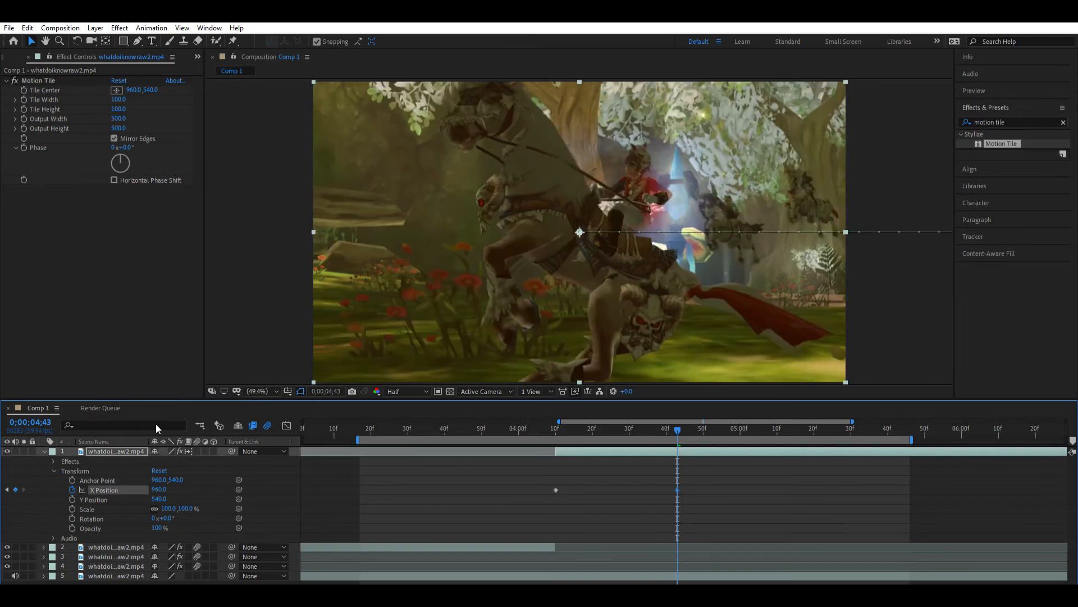
- Apply Easy Ease to layer 1's X Position keyframes and shape their curve to drop steeply at the cut and level out smoothly
left_click_drag(736, 471, 553, 486)
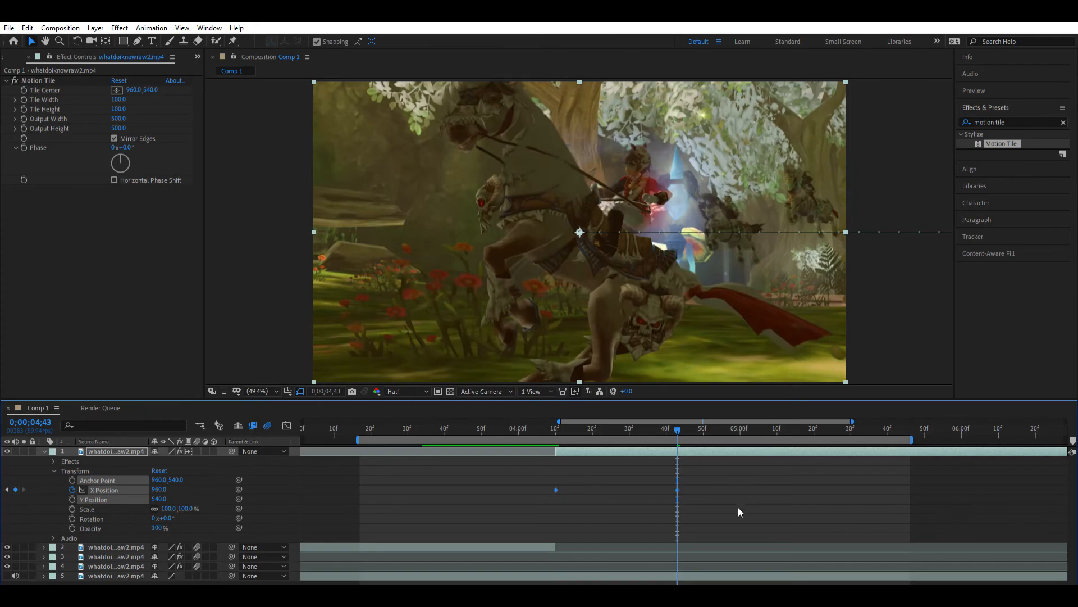
left_click(287, 425)
left_click(557, 449)
left_click_drag(596, 455, 565, 502)
left_click_drag(636, 544, 542, 537)
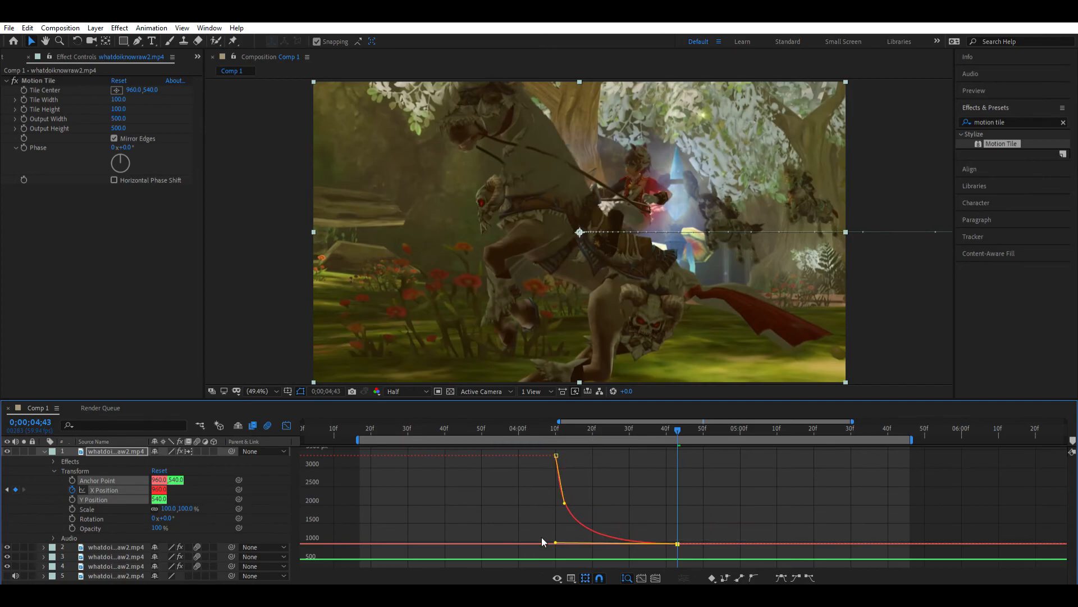
left_click_drag(564, 503, 564, 514)
left_click_drag(543, 422, 640, 430)
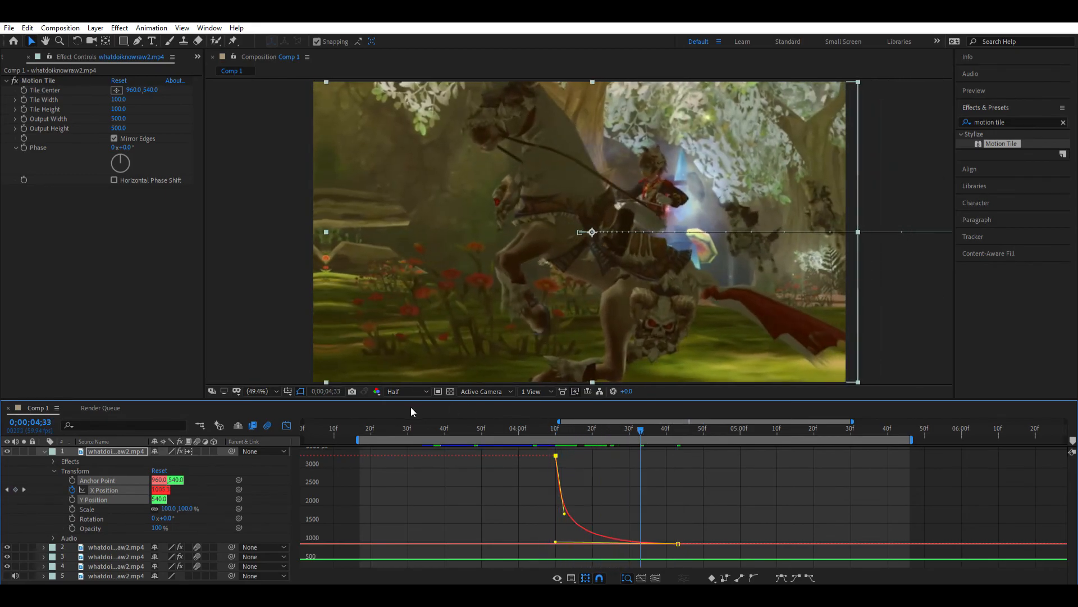
left_click(287, 424)
- Enable motion blur on layer 1 and preview the slide transition
left_click(501, 477)
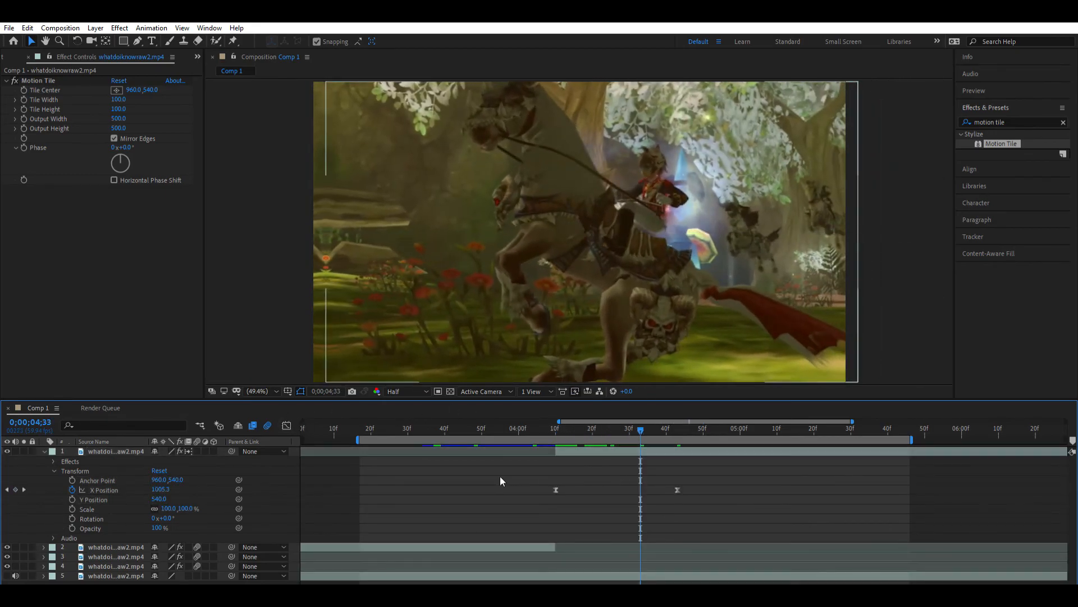
left_click(197, 451)
key("space")
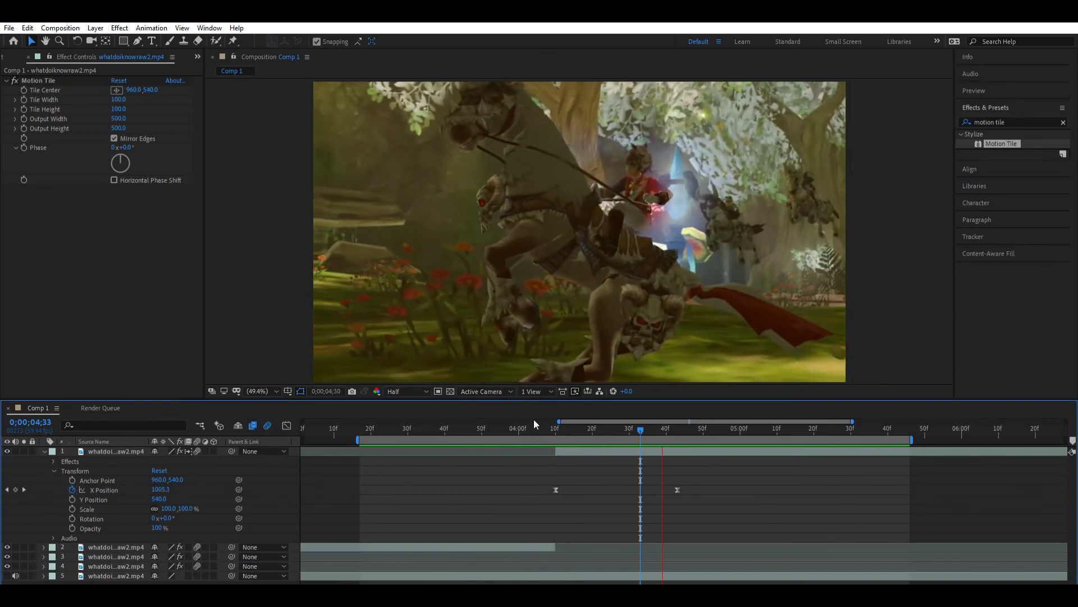
left_click(534, 422)
- Extend the work area back to the start of the composition and preview all the transitions
left_click_drag(332, 587, 312, 579)
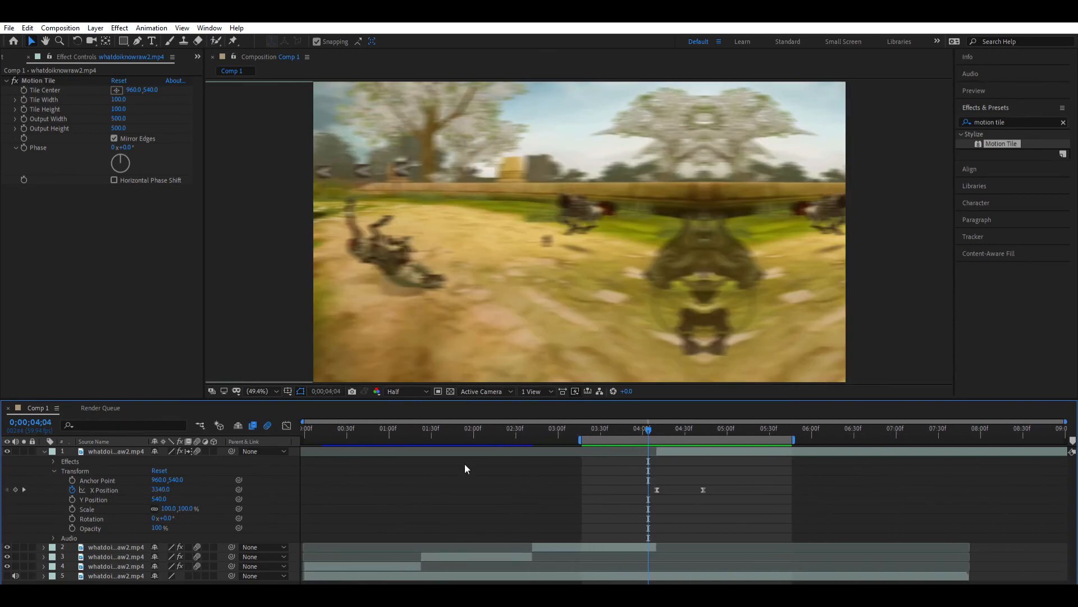
left_click_drag(584, 438, 303, 439)
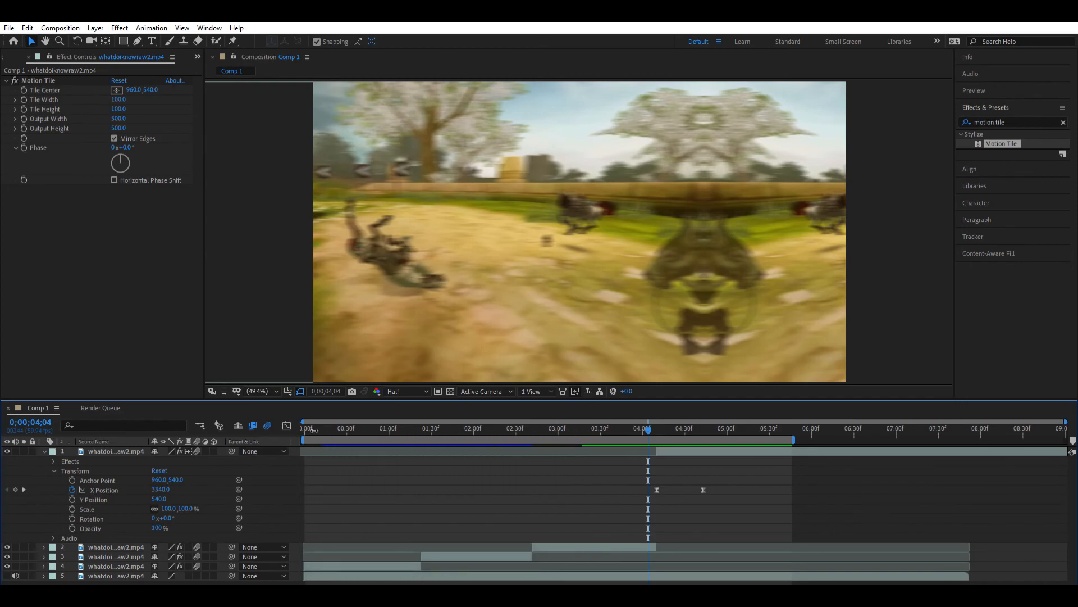
key("space")
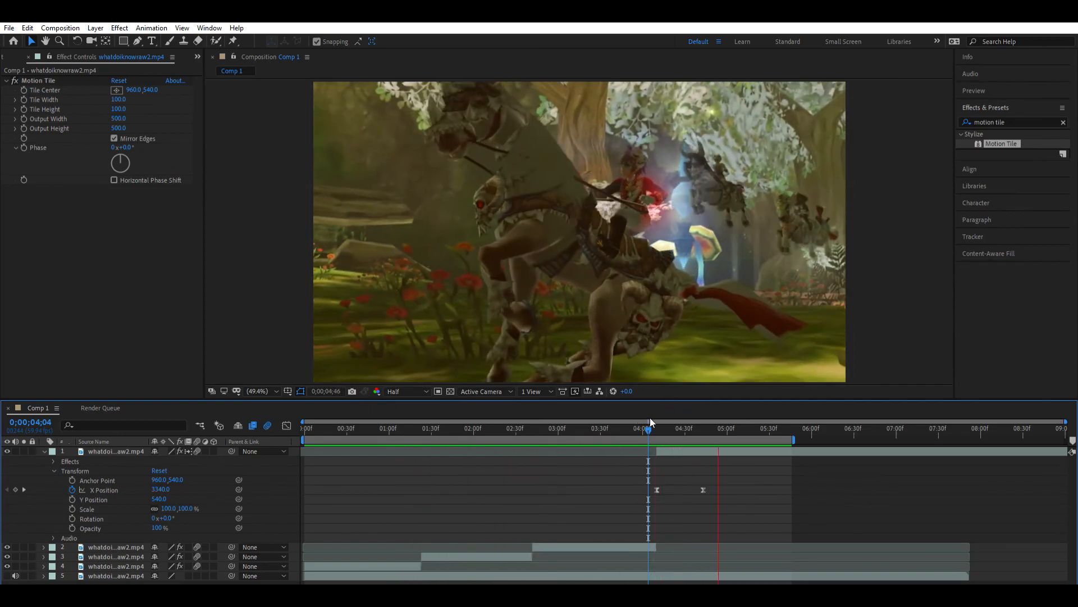
key("space")
- Examine the rotate transition around 0;00;02;18 and layer 3's Scale and Rotation keyframes, and return to the start of the composition
left_click_drag(614, 428, 493, 403)
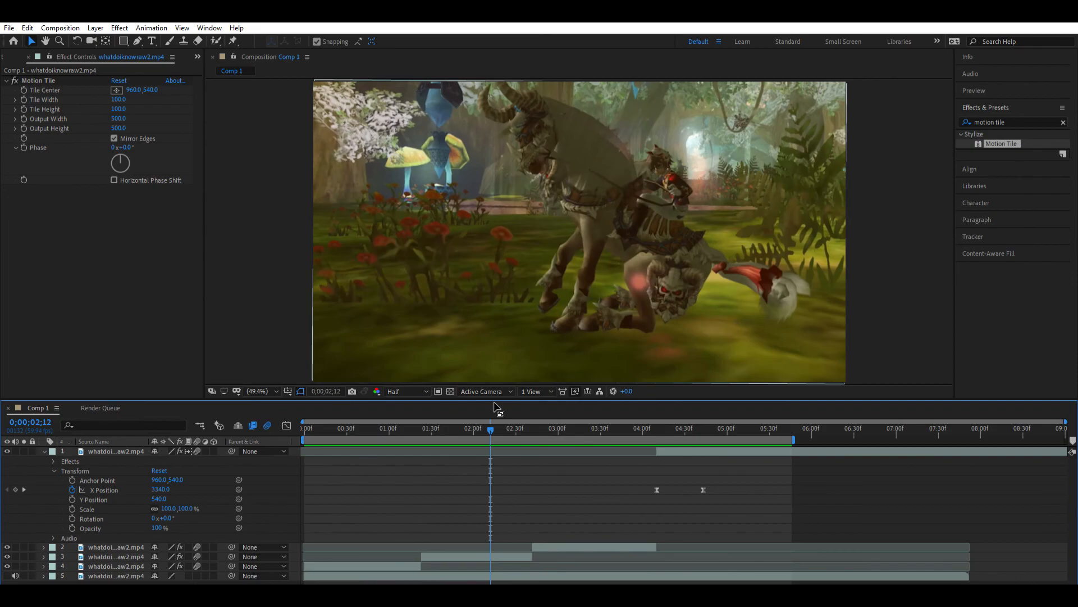
mouse_move(492, 421)
left_mouse_down()
mouse_move(552, 419)
mouse_move(499, 420)
left_mouse_up()
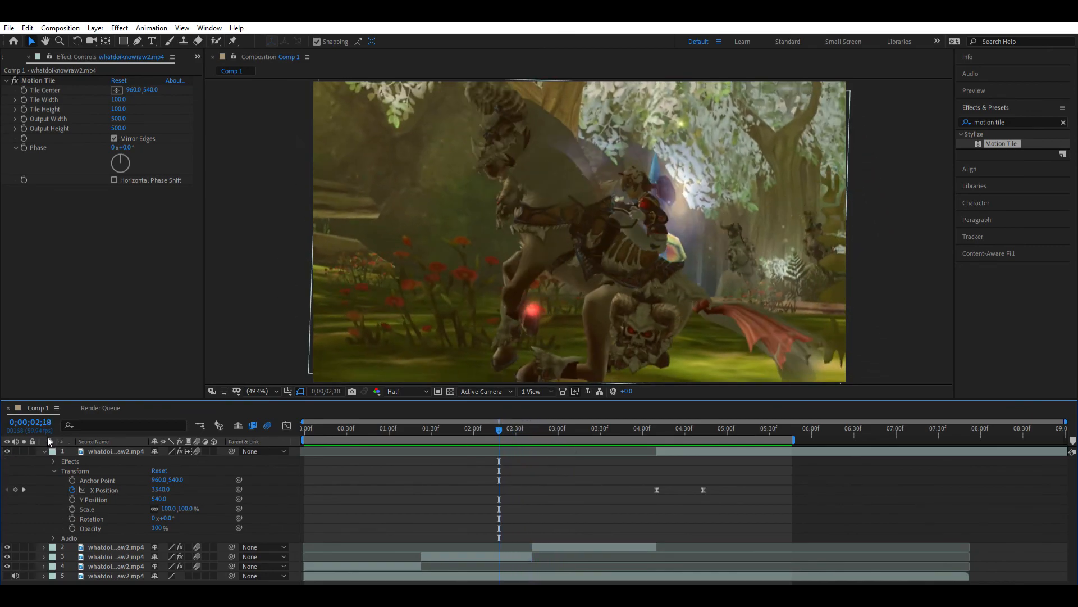
left_click(44, 451)
left_click(544, 480)
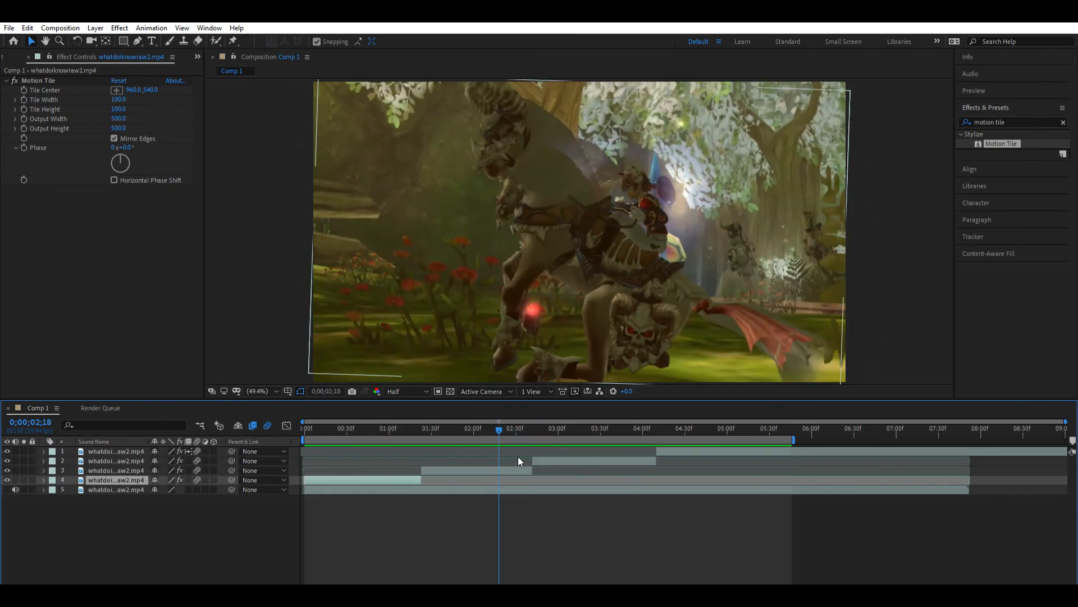
left_click(518, 470)
left_click(44, 470)
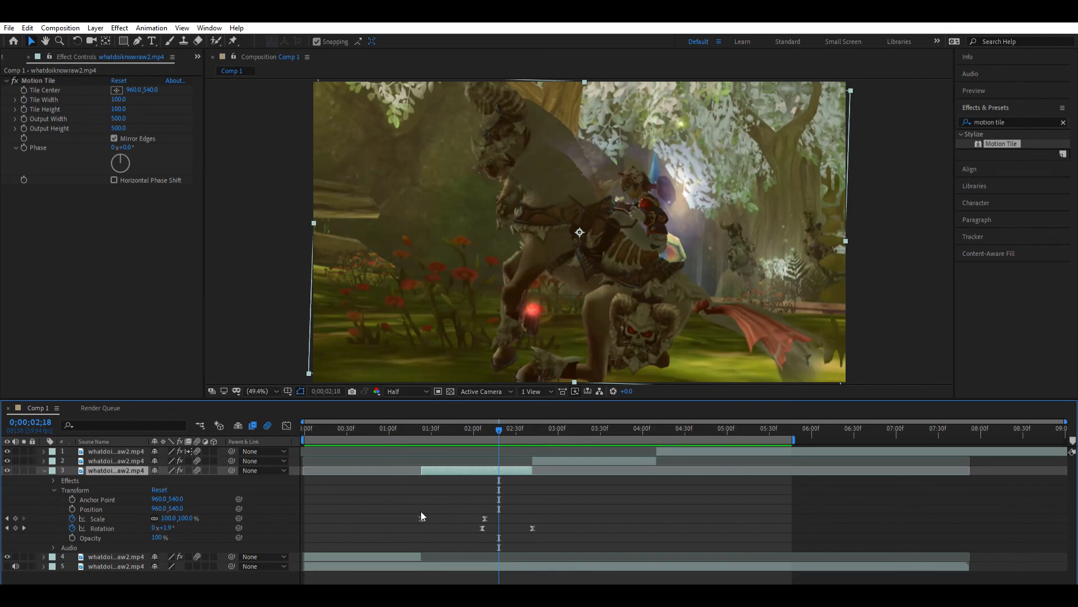
left_click_drag(498, 421, 302, 432)
left_click(621, 516)
left_click(574, 426)
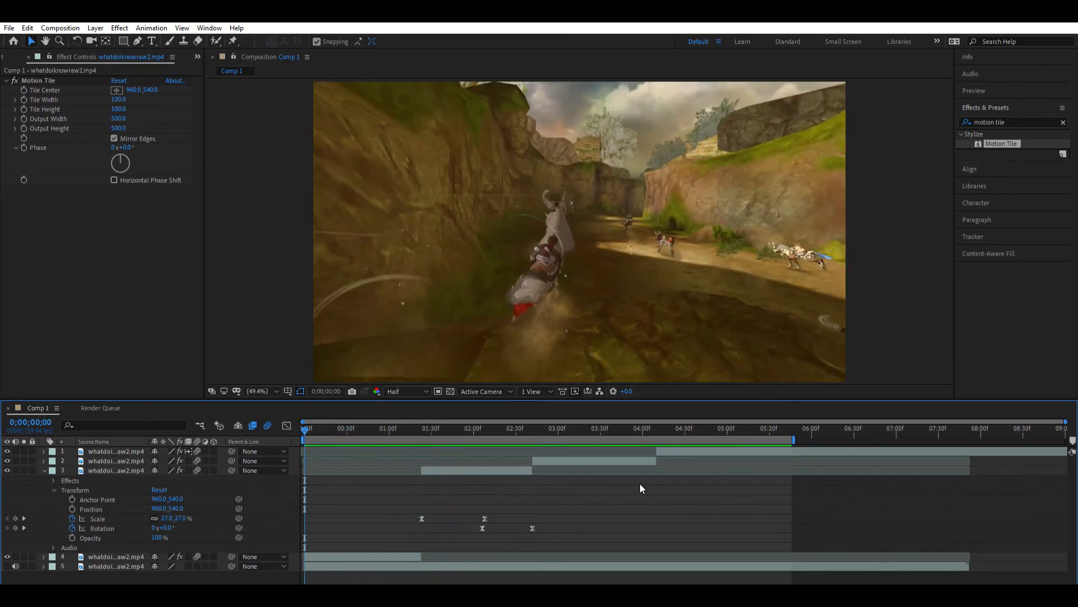